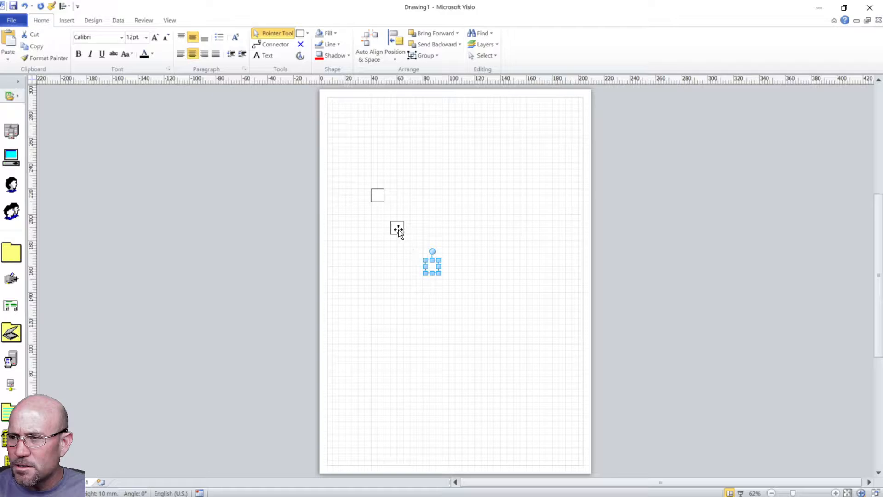
# Step: Arrange the four squares in an evenly spaced horizontal row level with the first square
pyautogui.moveTo(397, 229); pyautogui.dragTo(416, 196)
pyautogui.moveTo(432, 266); pyautogui.dragTo(495, 199)
pyautogui.click(406, 211)
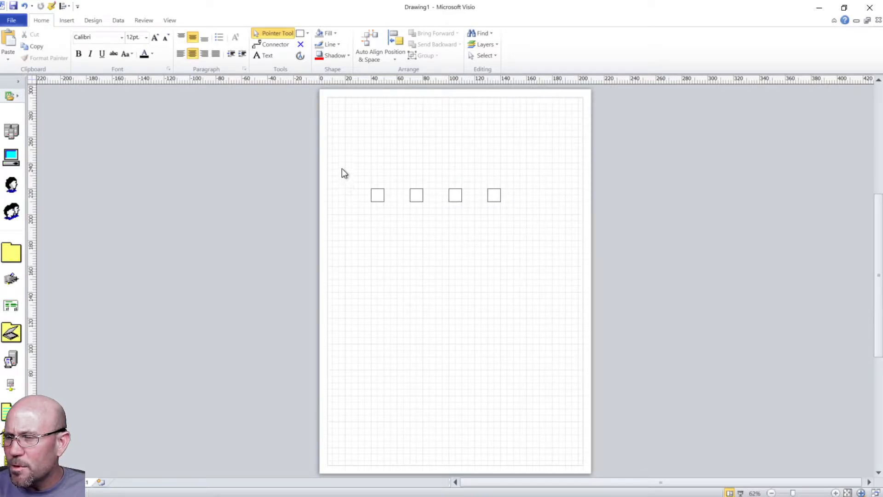
pyautogui.moveTo(341, 168); pyautogui.dragTo(544, 235)
pyautogui.click(437, 262)
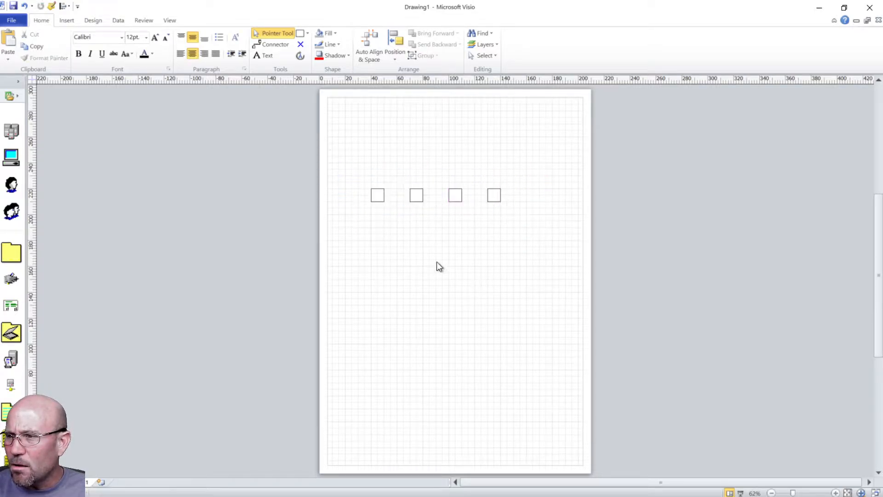
# Step: Align the tops of all four squares, using the leftmost square as the reference shape
pyautogui.click(378, 201)
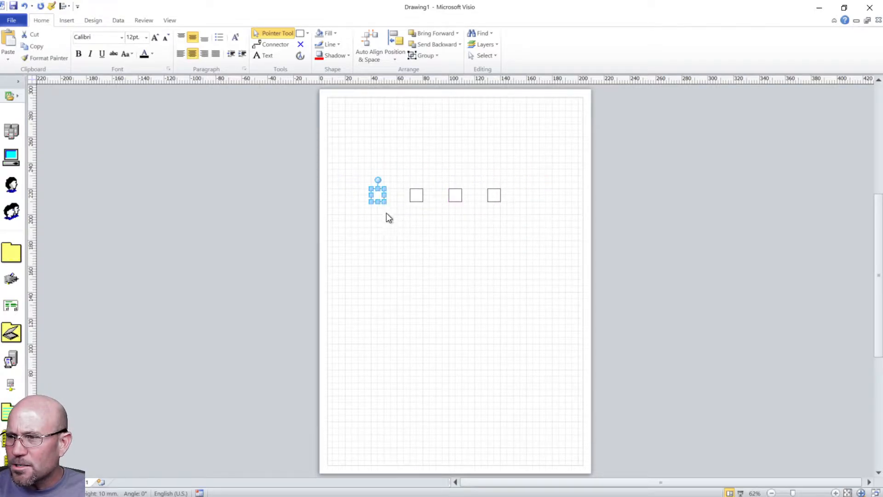
pyautogui.keyDown('shift'); pyautogui.click(417, 197); pyautogui.keyUp('shift')
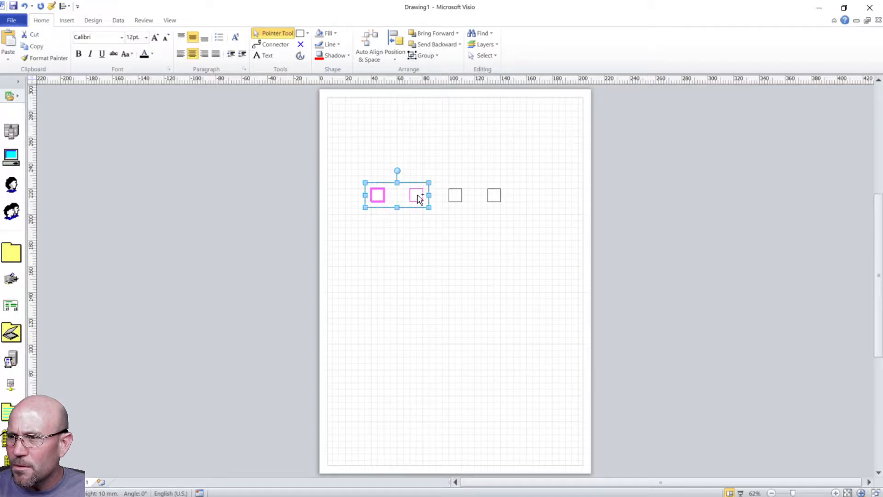
pyautogui.keyDown('shift'); pyautogui.click(454, 197); pyautogui.keyUp('shift')
pyautogui.keyDown('shift'); pyautogui.click(493, 200); pyautogui.keyUp('shift')
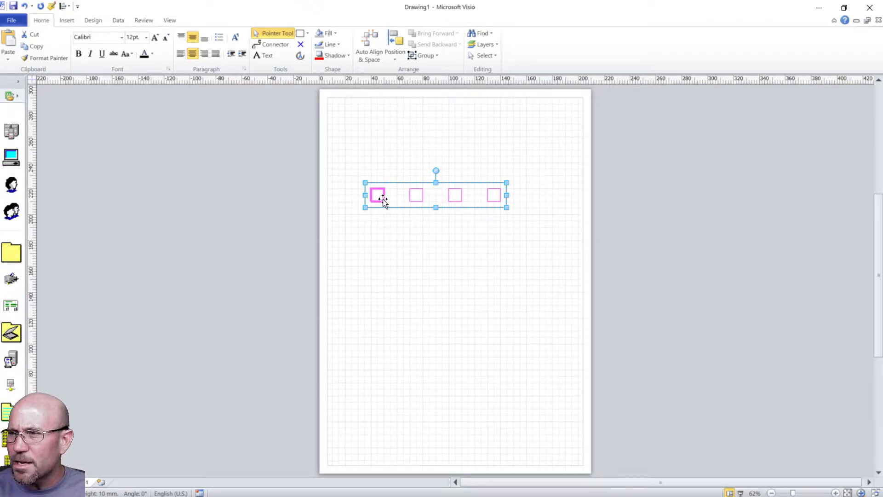
pyautogui.click(397, 61)
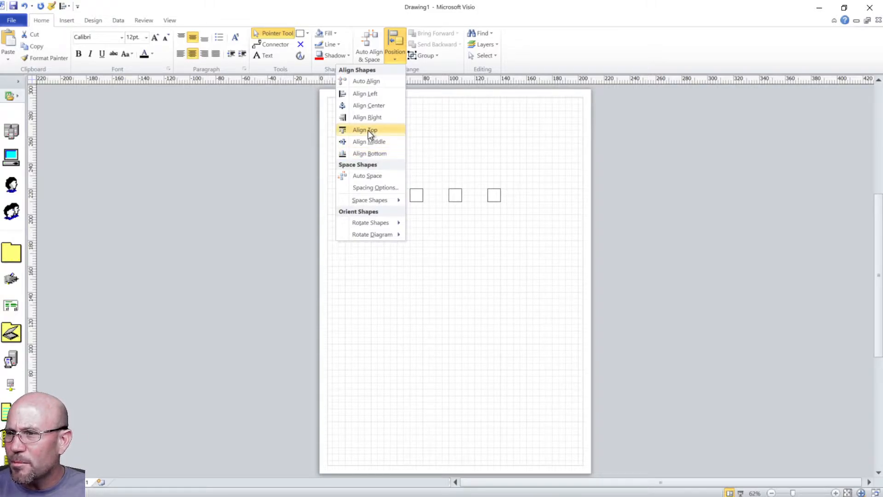
pyautogui.click(368, 131)
pyautogui.click(417, 150)
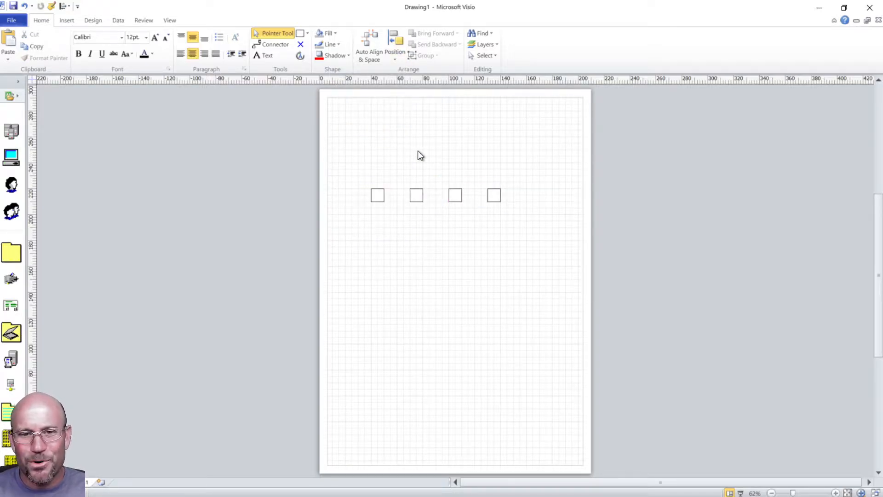
# Step: Move the second, third and fourth squares slightly out of line so they sit at different heights
pyautogui.moveTo(397, 176); pyautogui.dragTo(499, 213)
pyautogui.click(495, 197)
pyautogui.click(420, 227)
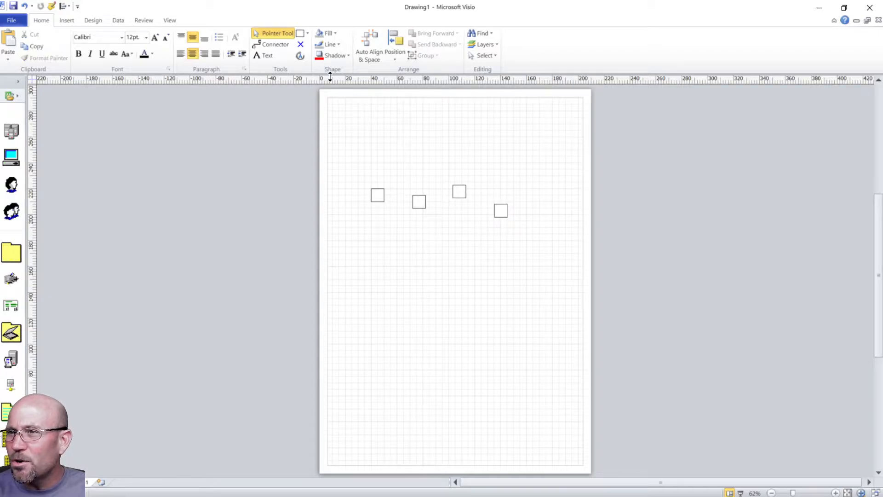
pyautogui.click(307, 34)
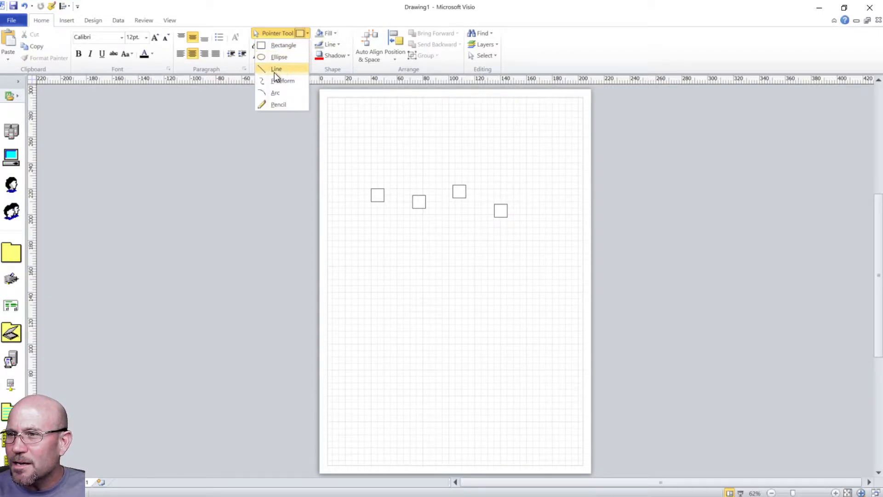
pyautogui.click(363, 195)
pyautogui.click(374, 195)
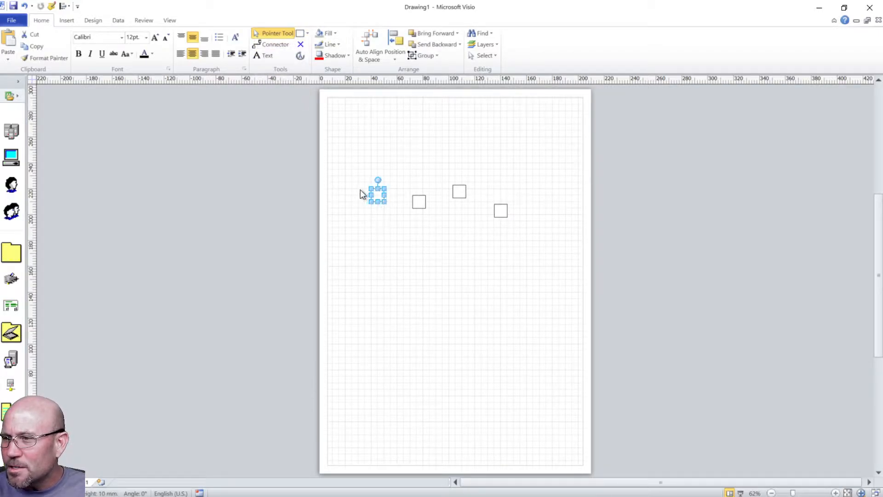
pyautogui.click(365, 193)
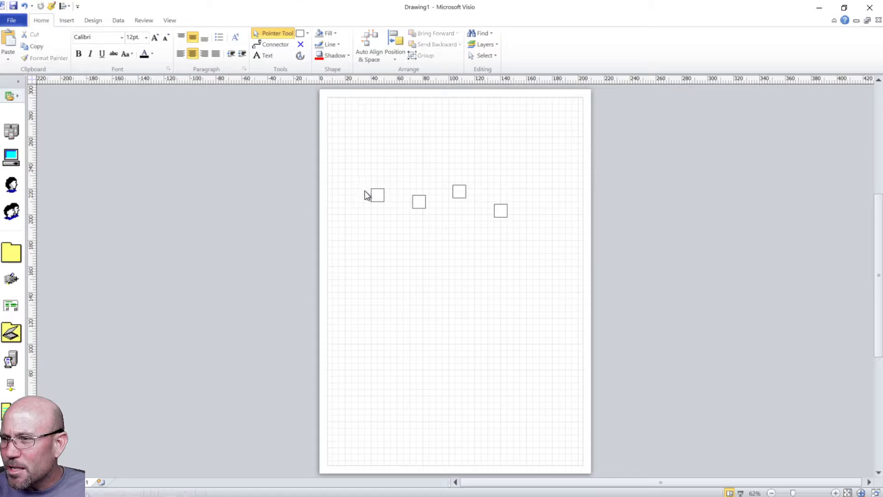
# Step: Draw a horizontal line across the page along the leftmost square's upper edge and color it red
pyautogui.click(307, 34)
pyautogui.click(285, 70)
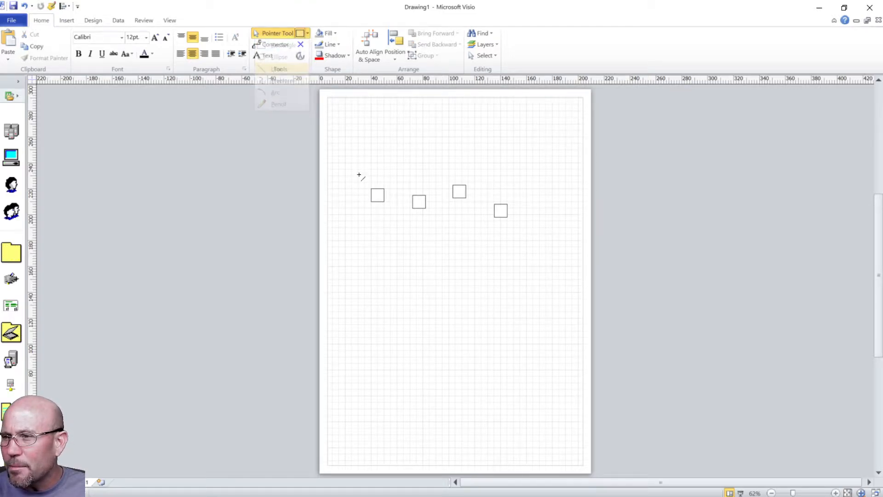
pyautogui.moveTo(332, 189); pyautogui.dragTo(585, 188)
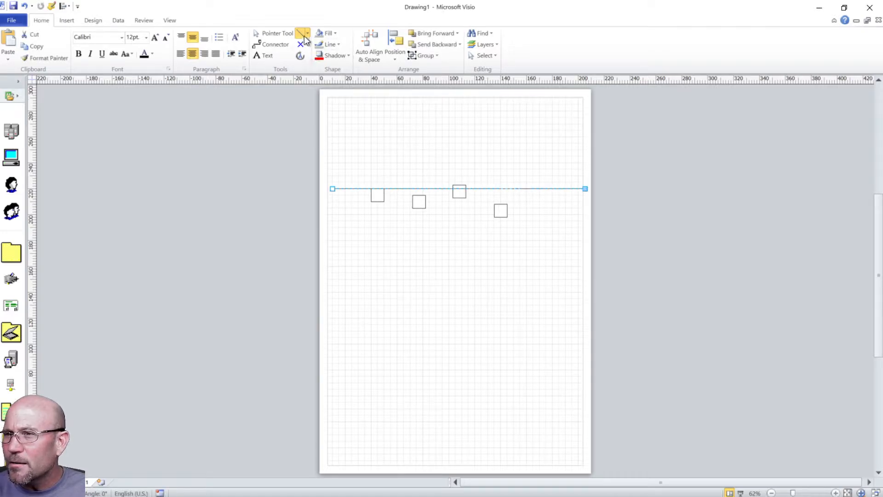
pyautogui.click(339, 44)
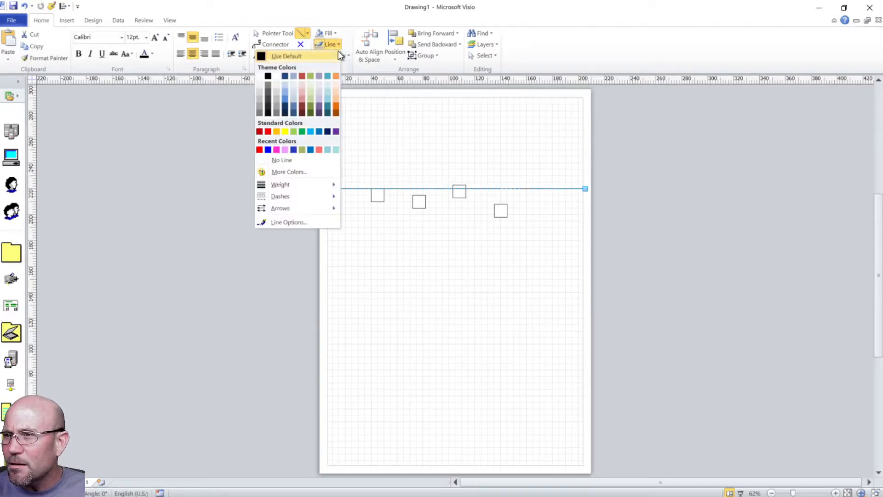
pyautogui.click(261, 150)
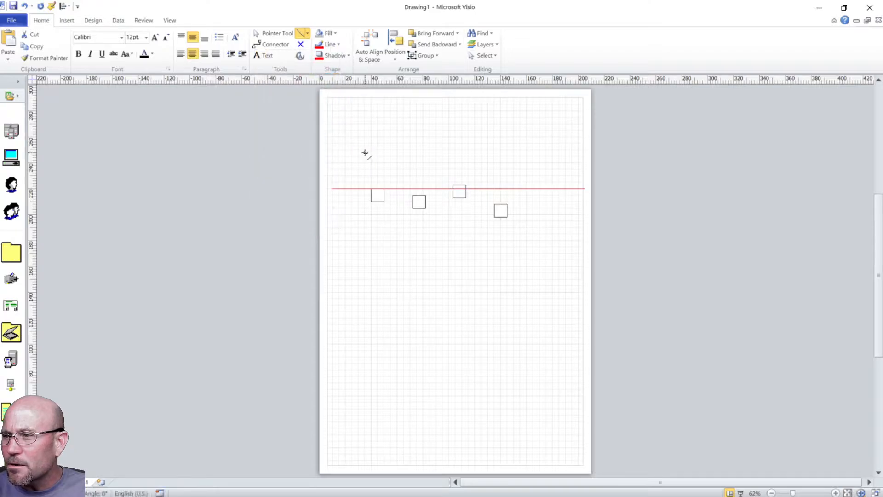
pyautogui.click(289, 34)
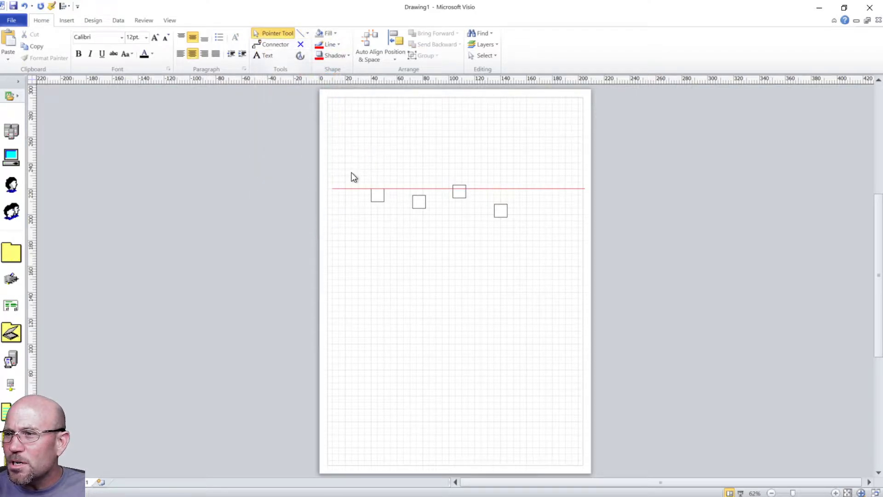
# Step: Align the tops of the four staggered squares to the leftmost square, selecting that square first as the reference
pyautogui.click(378, 198)
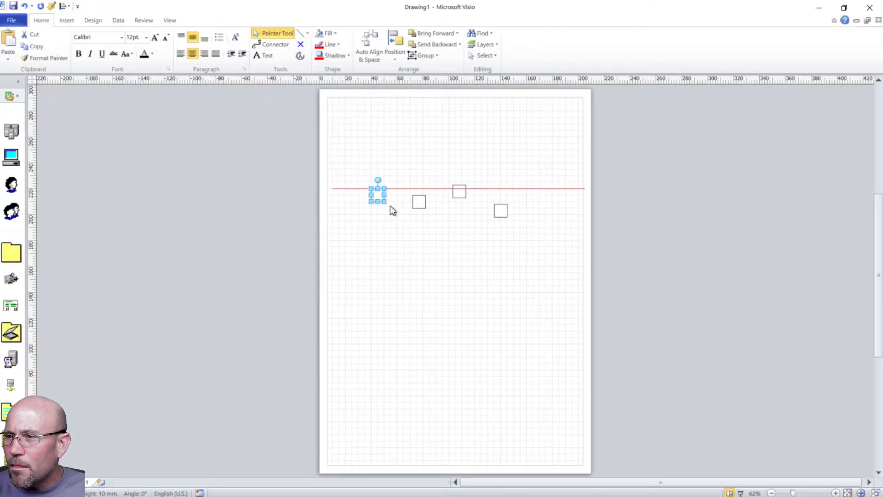
pyautogui.keyDown('shift'); pyautogui.click(419, 206); pyautogui.keyUp('shift')
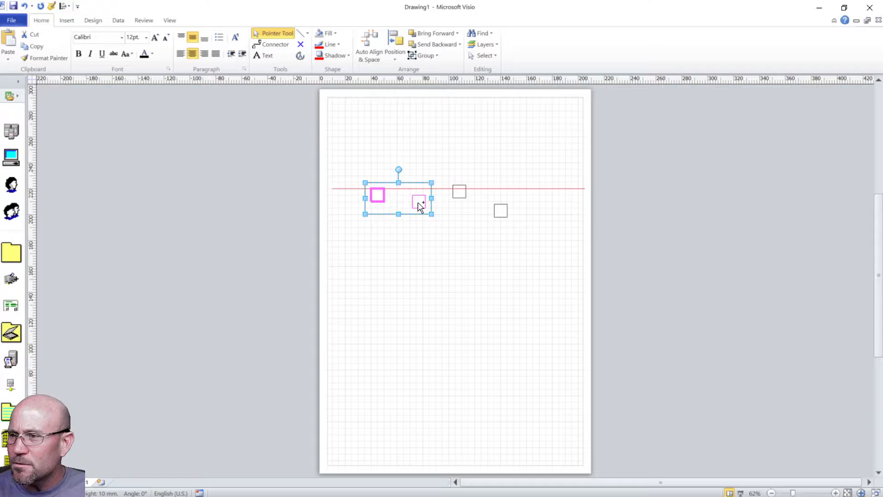
pyautogui.keyDown('shift'); pyautogui.click(462, 202); pyautogui.keyUp('shift')
pyautogui.keyDown('shift'); pyautogui.click(500, 212); pyautogui.keyUp('shift')
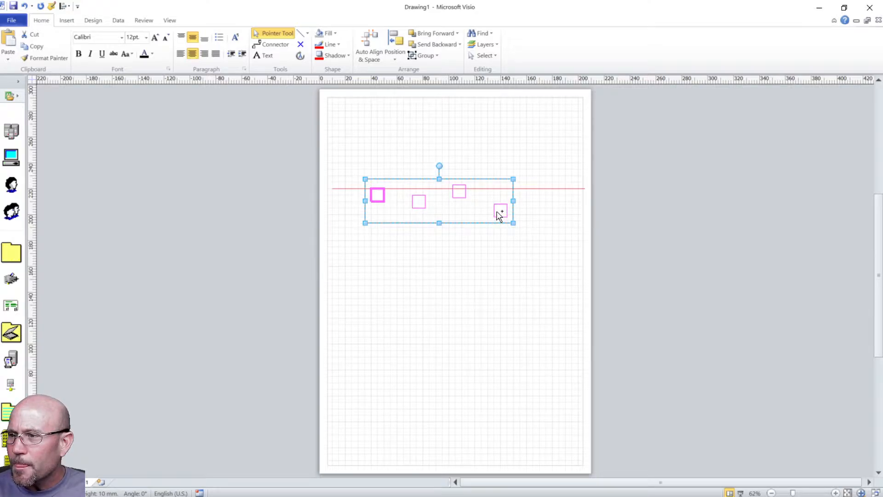
pyautogui.click(393, 57)
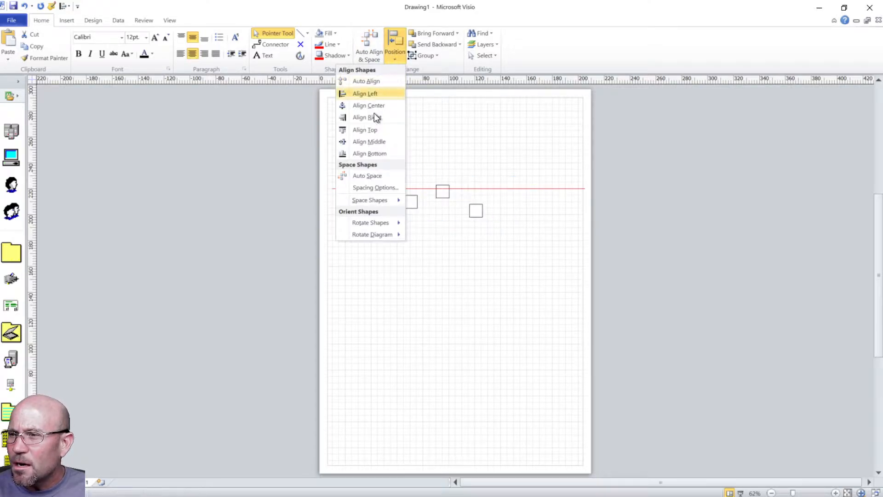
pyautogui.click(373, 131)
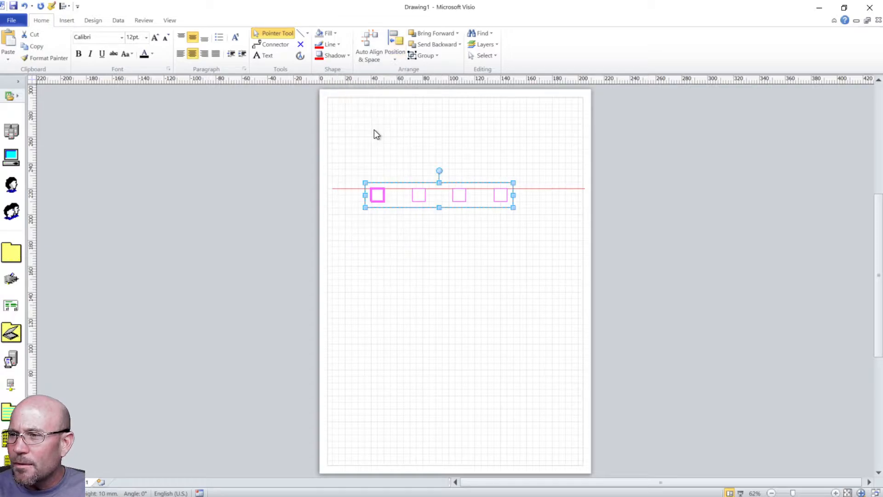
pyautogui.click(411, 170)
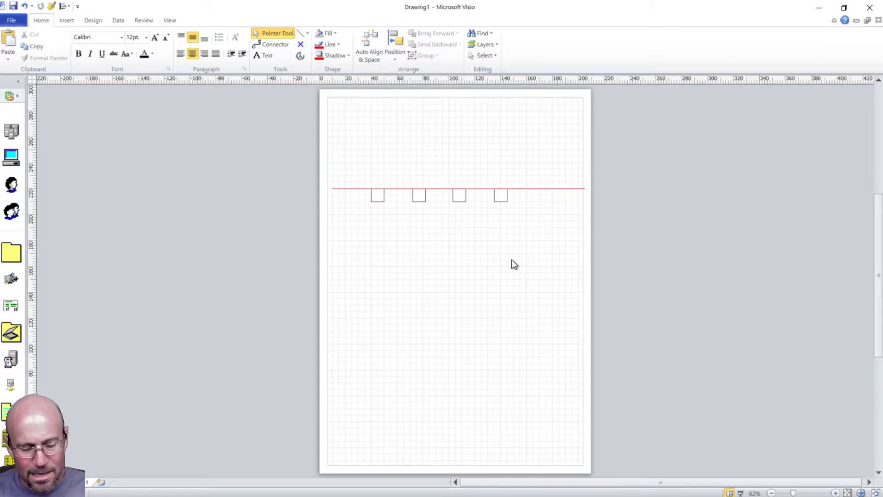
# Step: Undo the last top alignment of the squares
pyautogui.hotkey('ctrl', 'z')
pyautogui.click(495, 262)
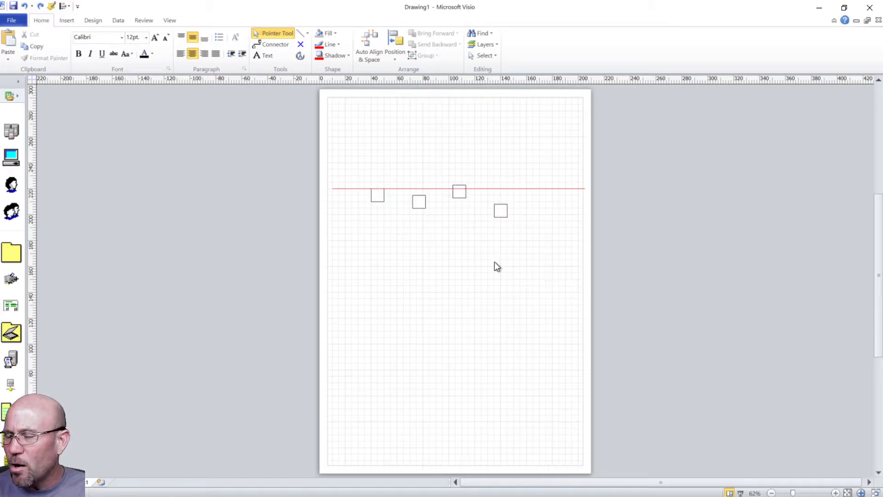
# Step: Align the tops of all four squares to the second square from the left, selecting that square first
pyautogui.click(418, 207)
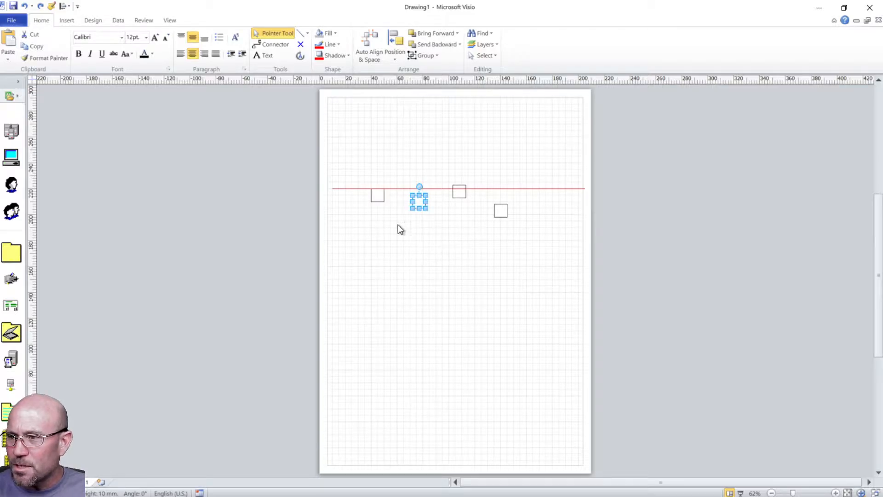
pyautogui.keyDown('shift'); pyautogui.click(379, 196); pyautogui.keyUp('shift')
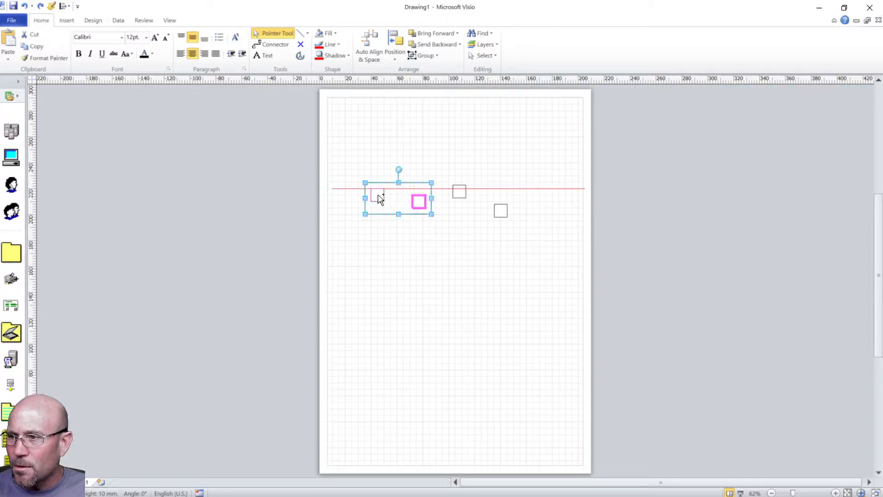
pyautogui.keyDown('shift'); pyautogui.click(462, 195); pyautogui.keyUp('shift')
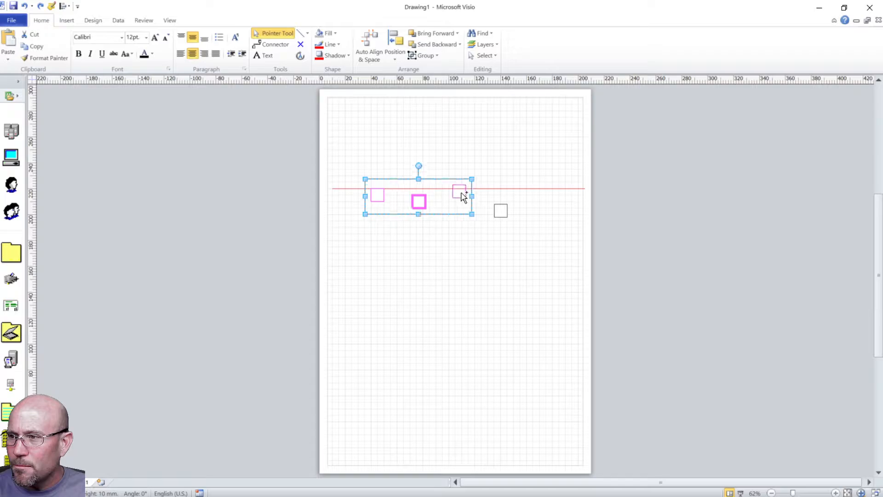
pyautogui.keyDown('shift'); pyautogui.click(501, 211); pyautogui.keyUp('shift')
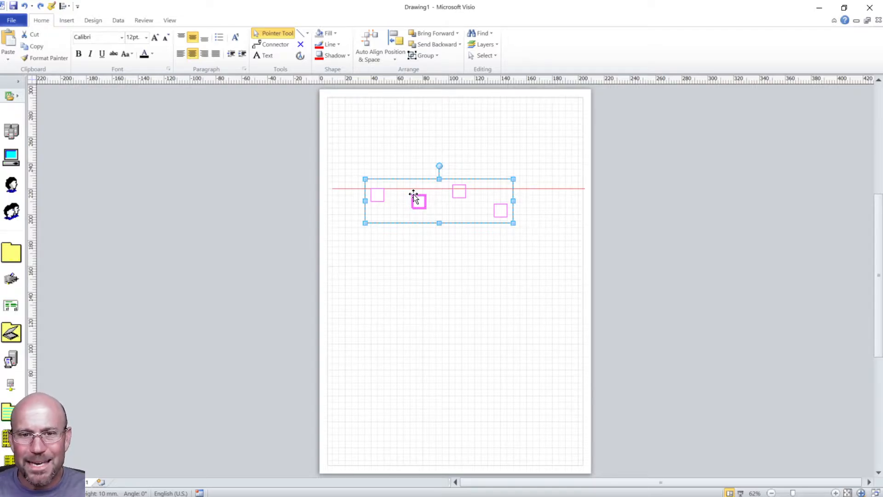
pyautogui.click(395, 62)
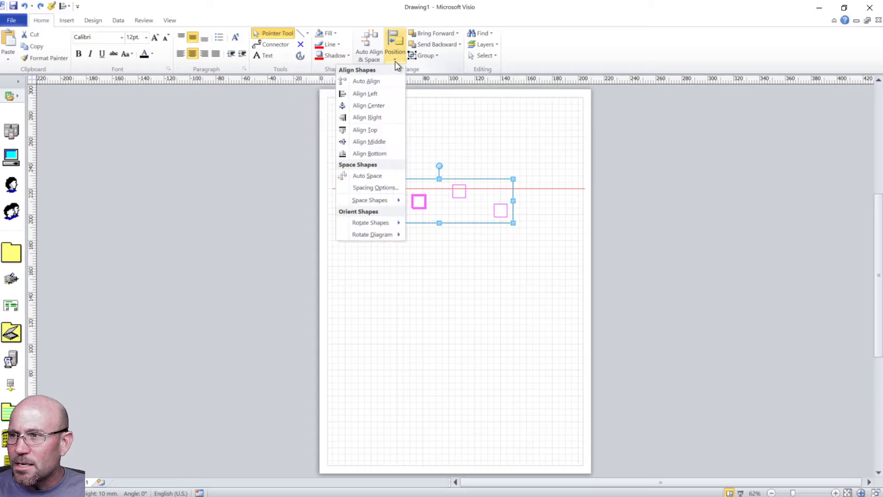
pyautogui.click(373, 130)
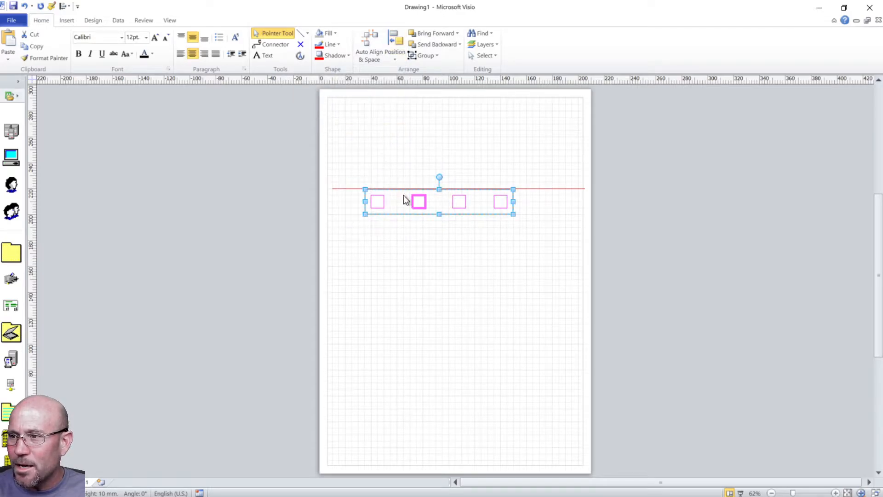
pyautogui.click(422, 227)
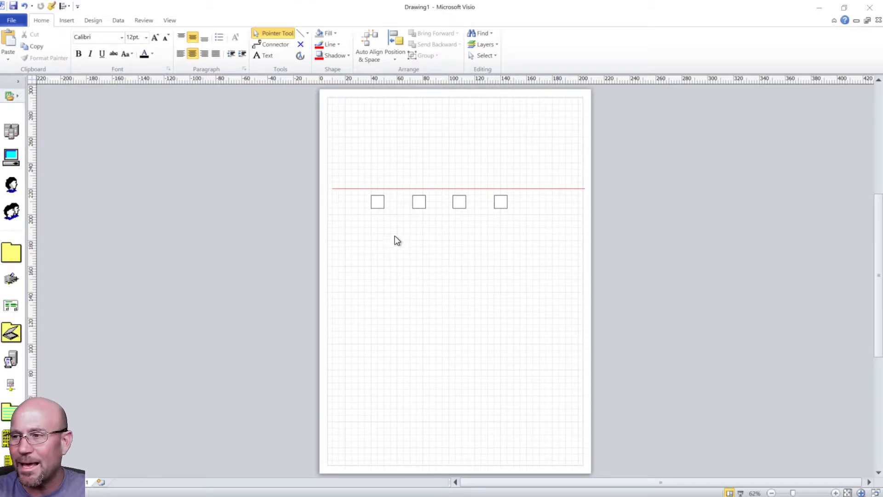
# Step: Delete the red horizontal line above the squares
pyautogui.click(419, 202)
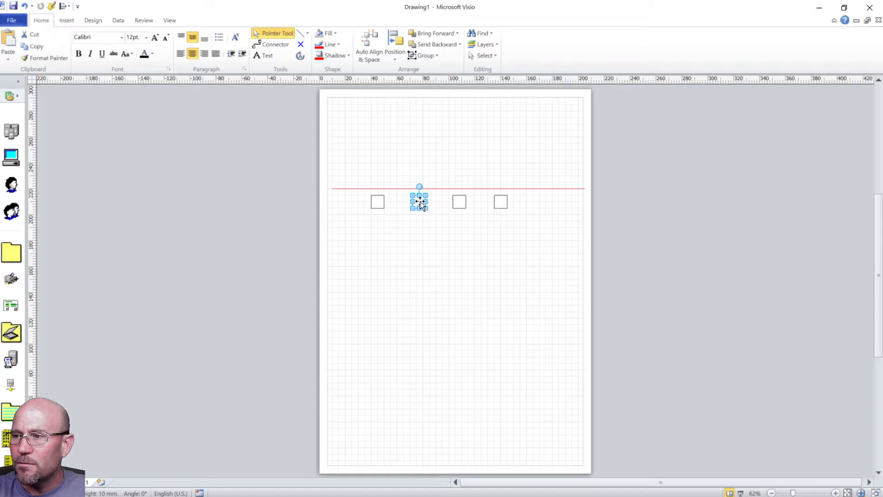
pyautogui.click(448, 189)
pyautogui.click(448, 189)
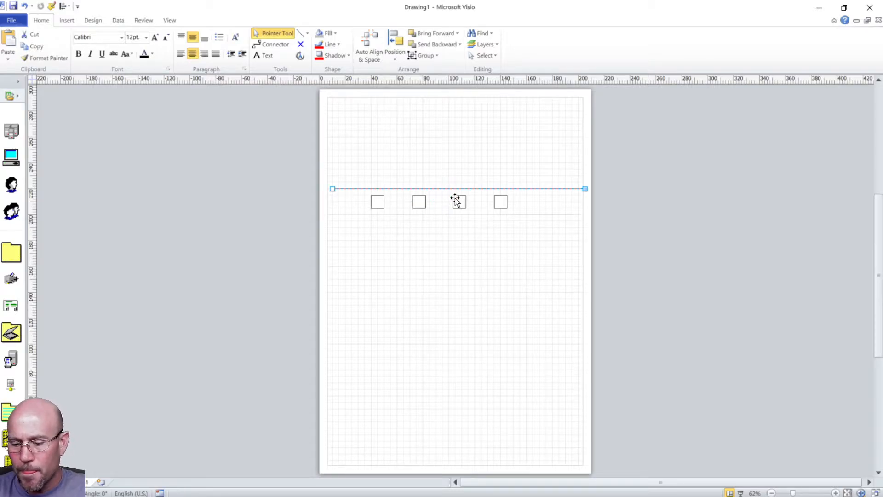
pyautogui.press('Delete')
# Step: Move the second, third and fourth squares into a ragged vertical column below the first square
pyautogui.moveTo(421, 205); pyautogui.dragTo(376, 236)
pyautogui.moveTo(460, 198); pyautogui.dragTo(372, 281)
pyautogui.moveTo(504, 203); pyautogui.dragTo(365, 319)
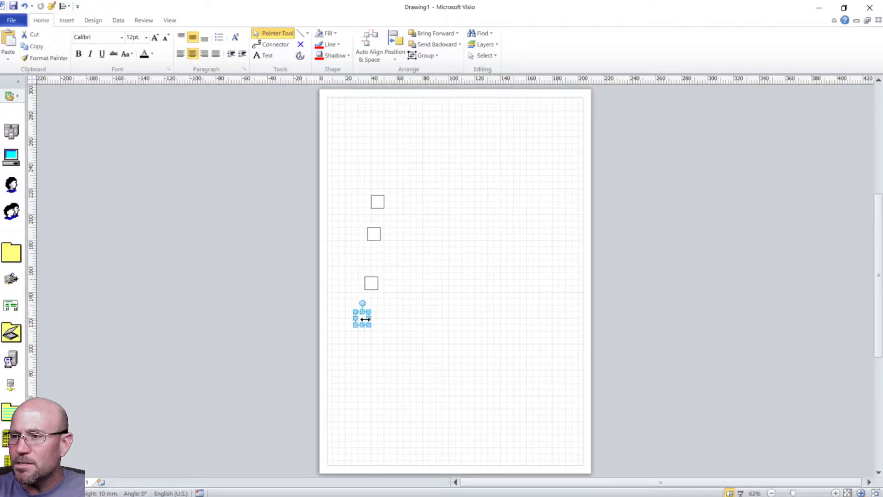
pyautogui.keyDown('ctrl'); pyautogui.keyDown('shift'); pyautogui.click(395, 277); pyautogui.keyUp('shift'); pyautogui.keyUp('ctrl')
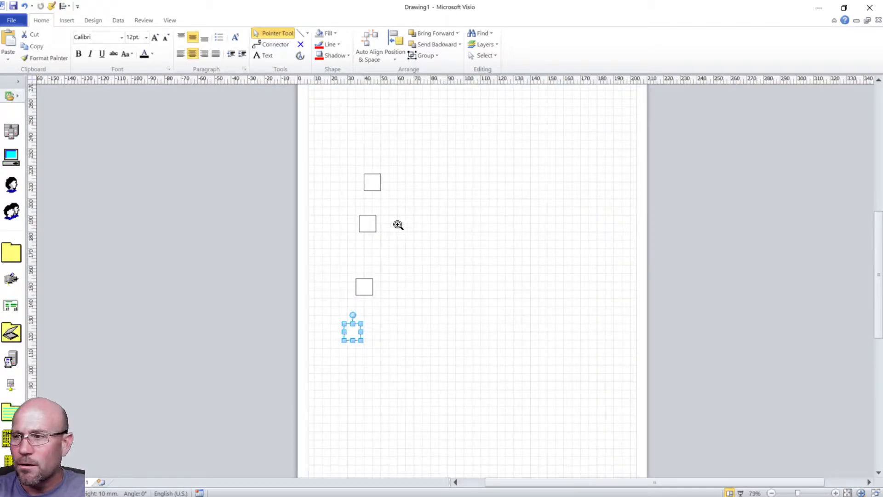
pyautogui.click(363, 225)
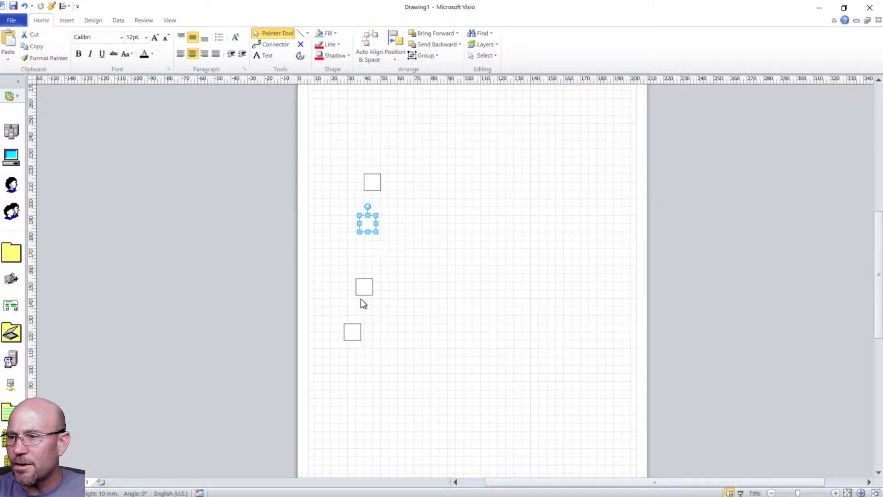
pyautogui.keyDown('shift'); pyautogui.click(368, 288); pyautogui.keyUp('shift')
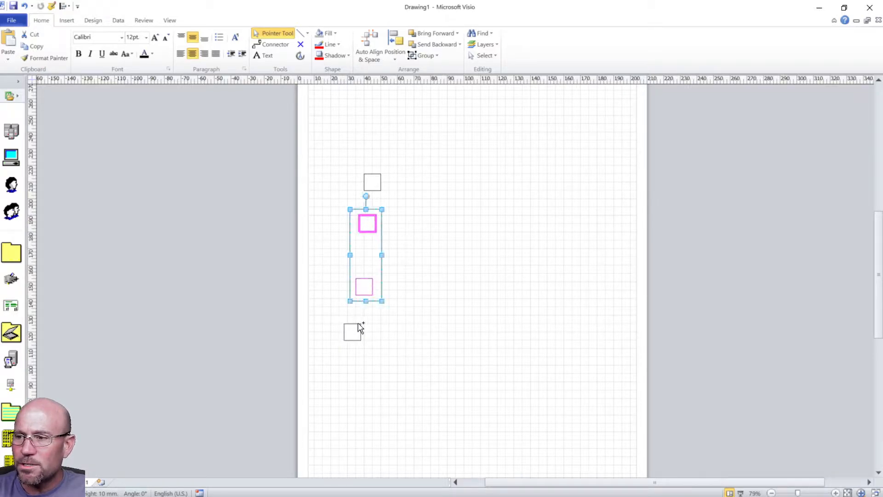
pyautogui.click(416, 289)
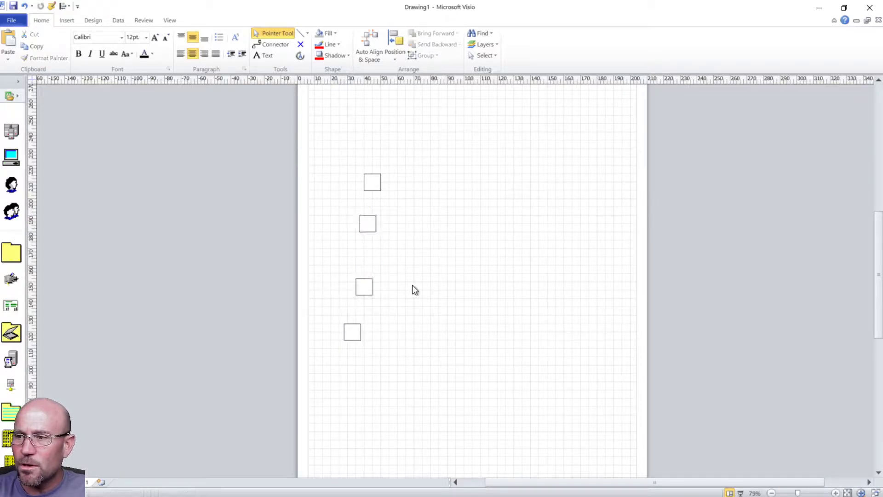
# Step: Align the left edges of all four squares to the second square from the top, selecting that square first
pyautogui.click(367, 227)
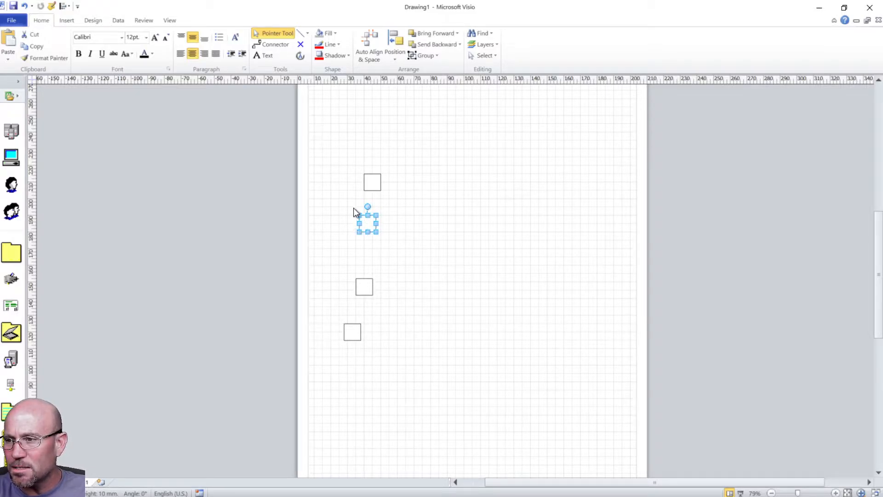
pyautogui.keyDown('shift'); pyautogui.click(363, 291); pyautogui.keyUp('shift')
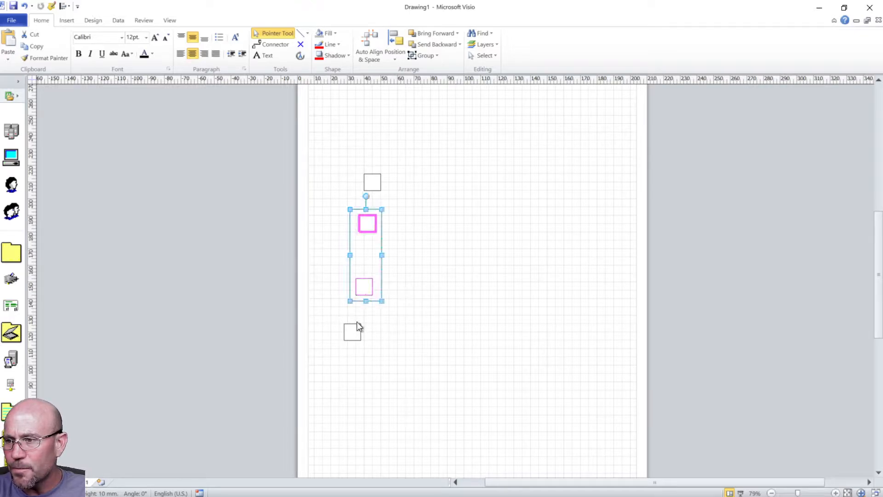
pyautogui.keyDown('shift'); pyautogui.click(357, 327); pyautogui.keyUp('shift')
pyautogui.keyDown('shift'); pyautogui.click(373, 180); pyautogui.keyUp('shift')
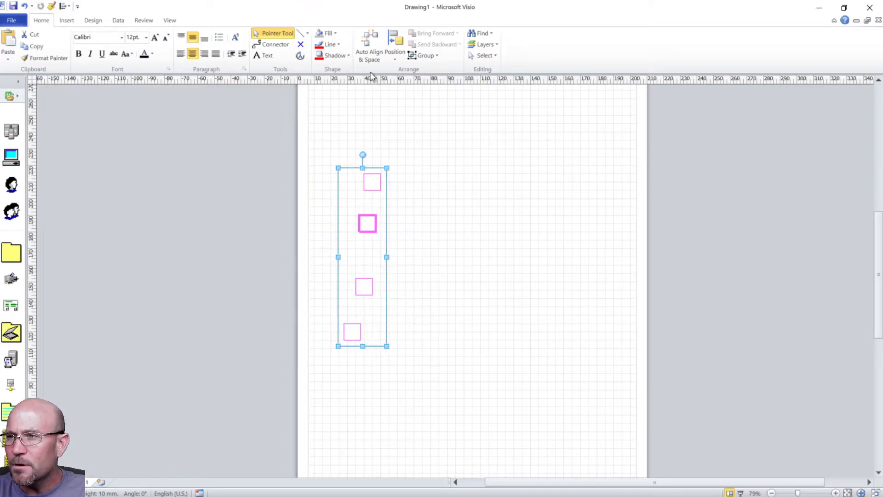
pyautogui.click(397, 60)
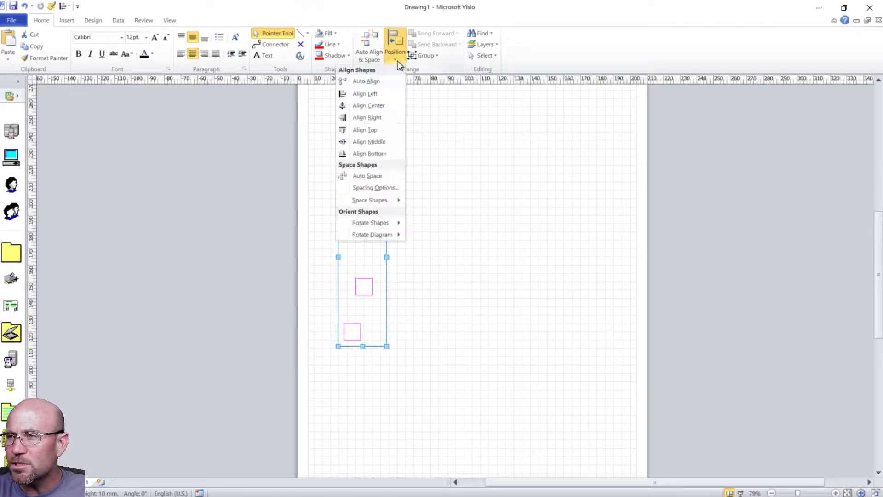
pyautogui.click(368, 105)
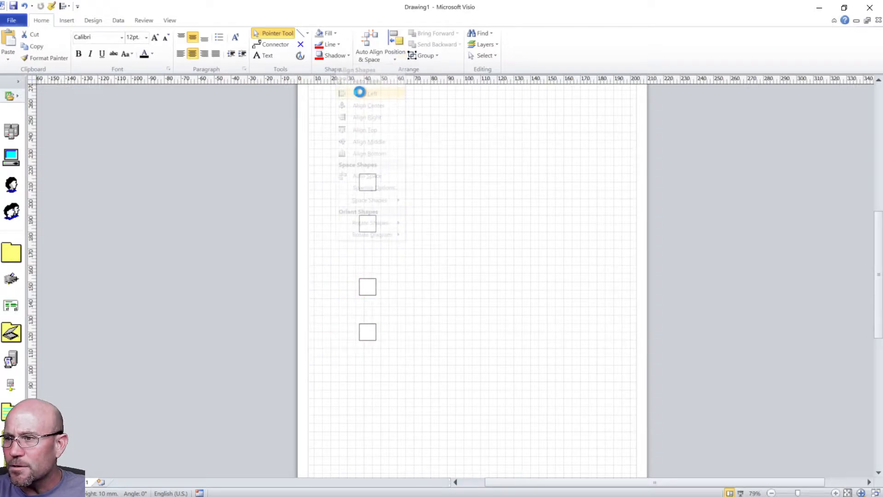
pyautogui.click(424, 170)
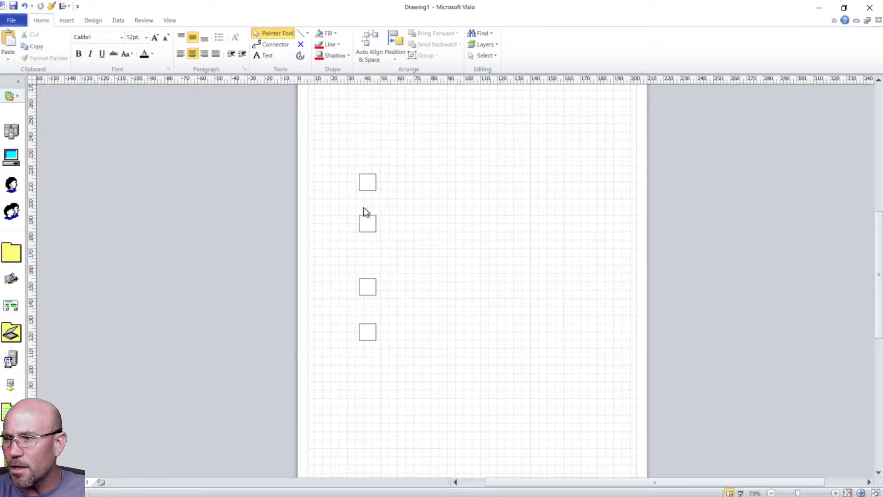
pyautogui.click(366, 182)
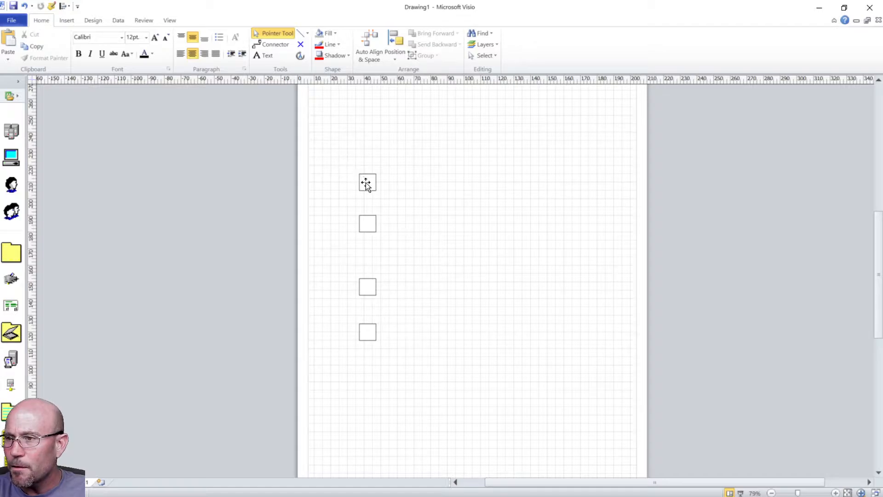
pyautogui.click(365, 249)
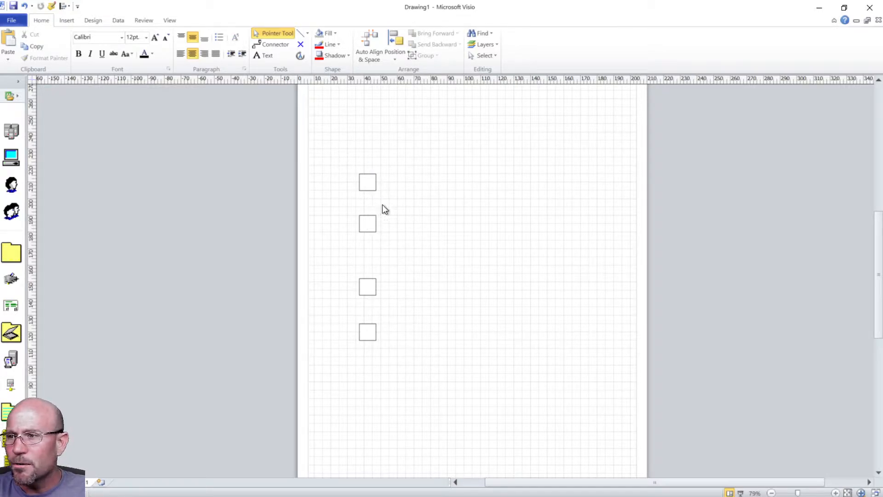
pyautogui.click(360, 174)
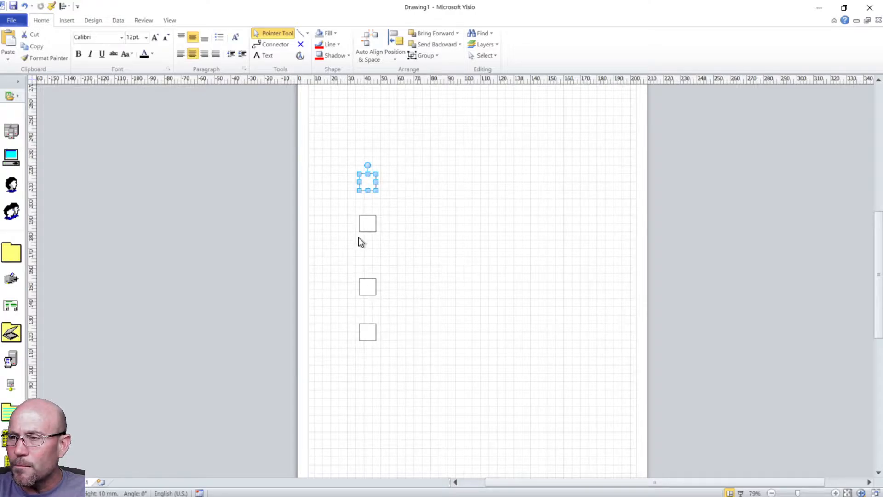
pyautogui.click(348, 216)
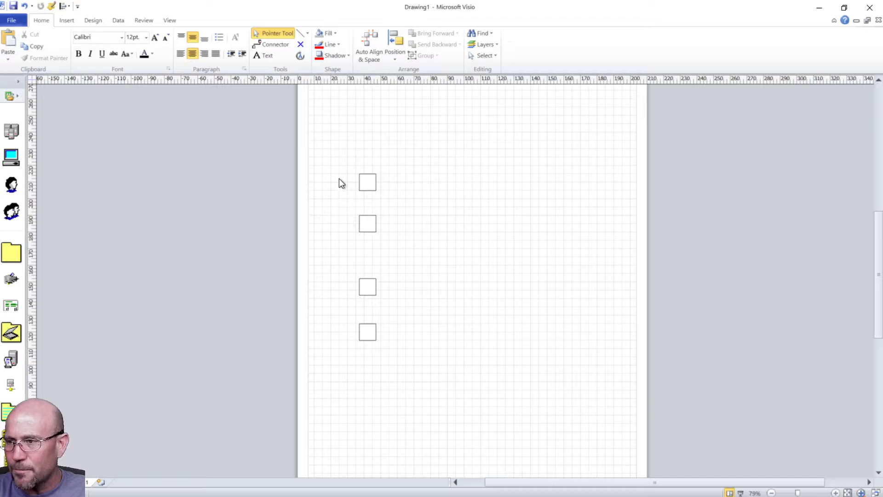
# Step: Select all four squares in the column and distribute them vertically with even spacing
pyautogui.moveTo(331, 151); pyautogui.dragTo(407, 368)
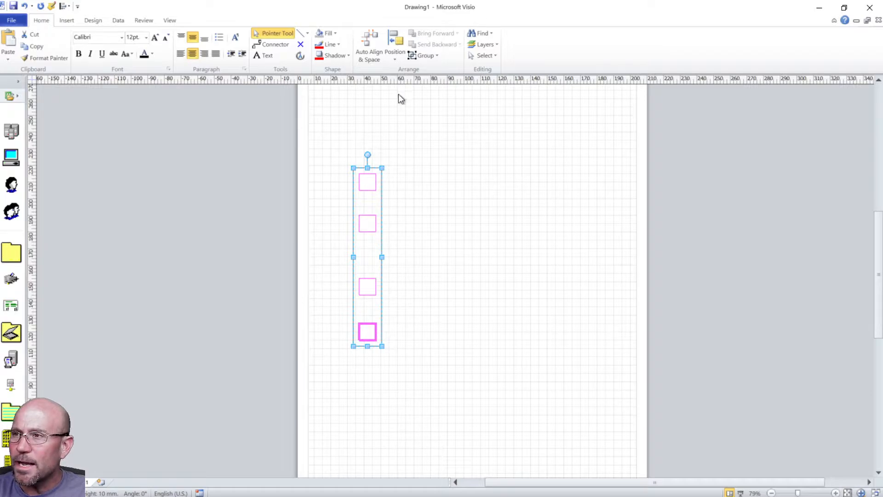
pyautogui.click(396, 59)
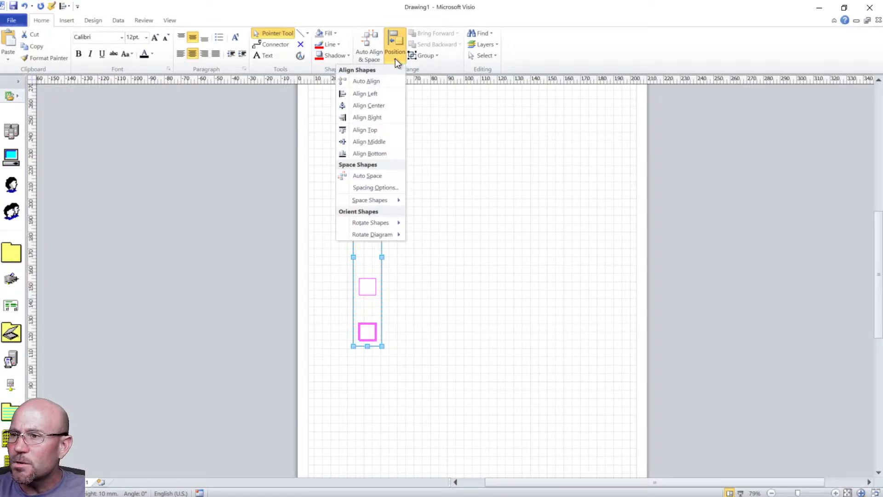
pyautogui.click(370, 58)
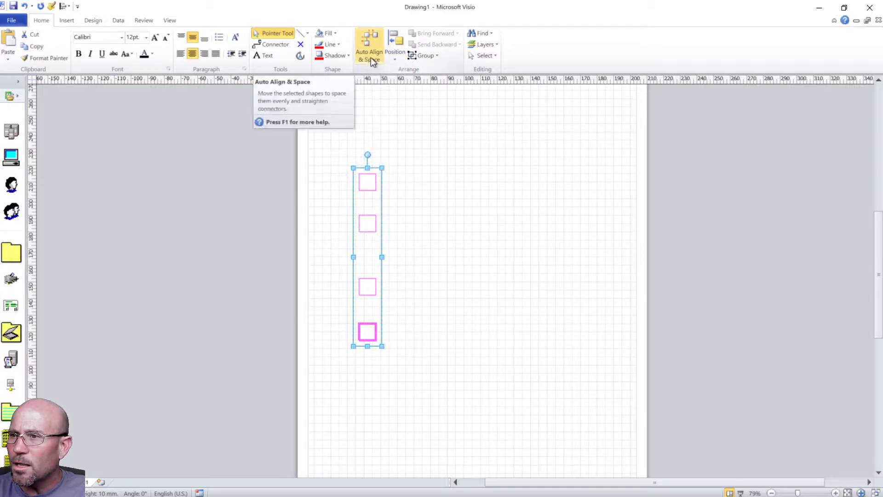
pyautogui.click(372, 62)
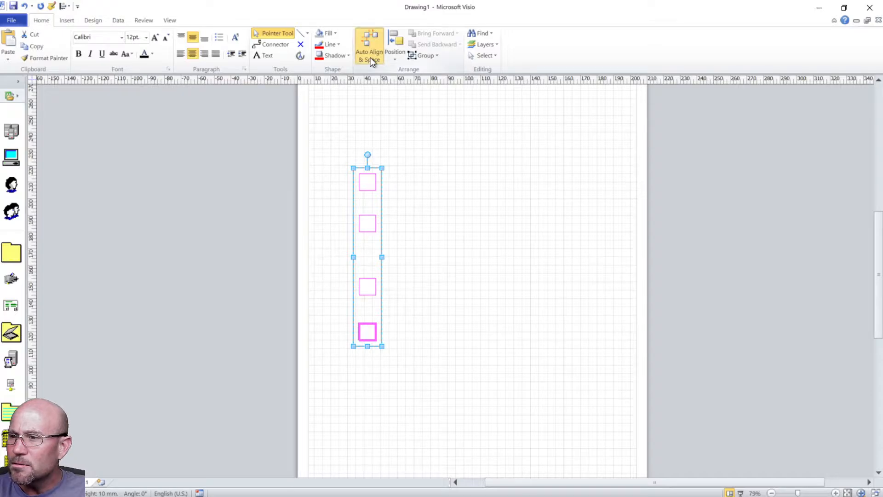
pyautogui.rightClick(372, 62)
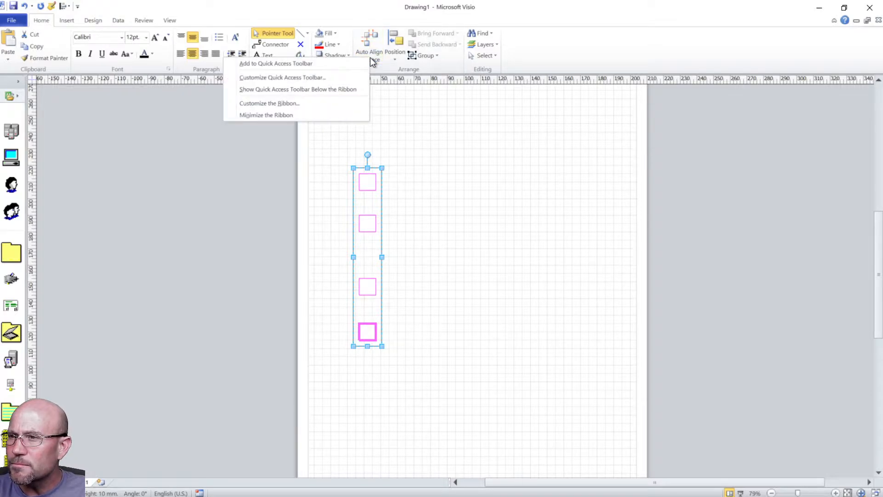
pyautogui.click(399, 60)
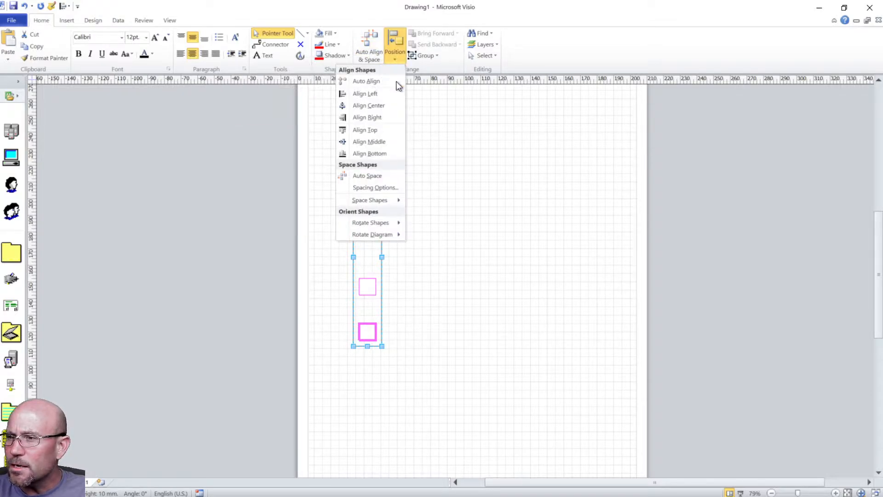
pyautogui.moveTo(388, 201)
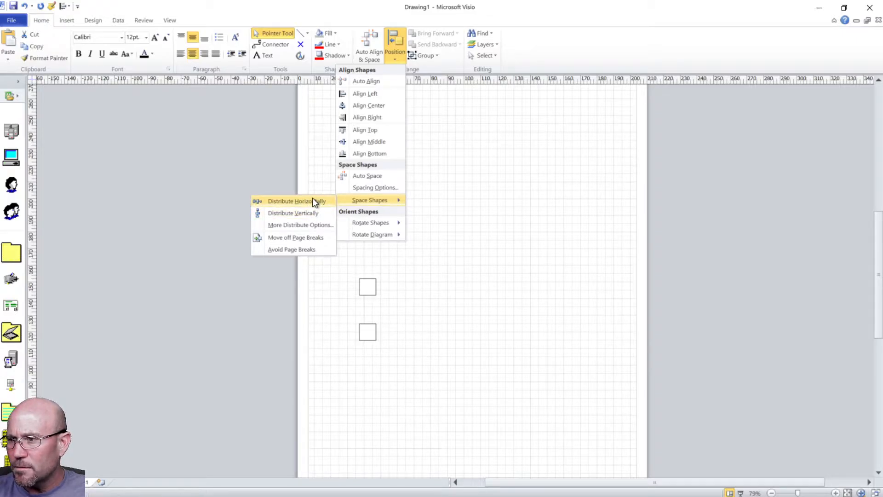
pyautogui.click(313, 213)
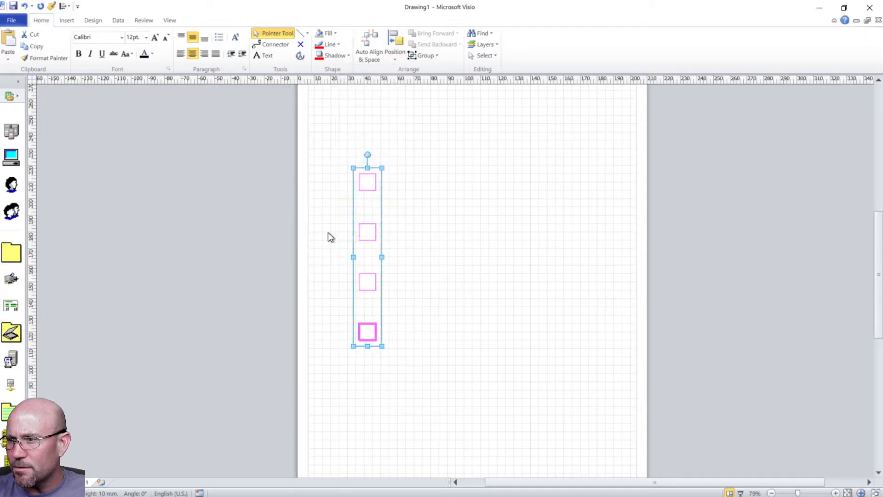
pyautogui.click(457, 281)
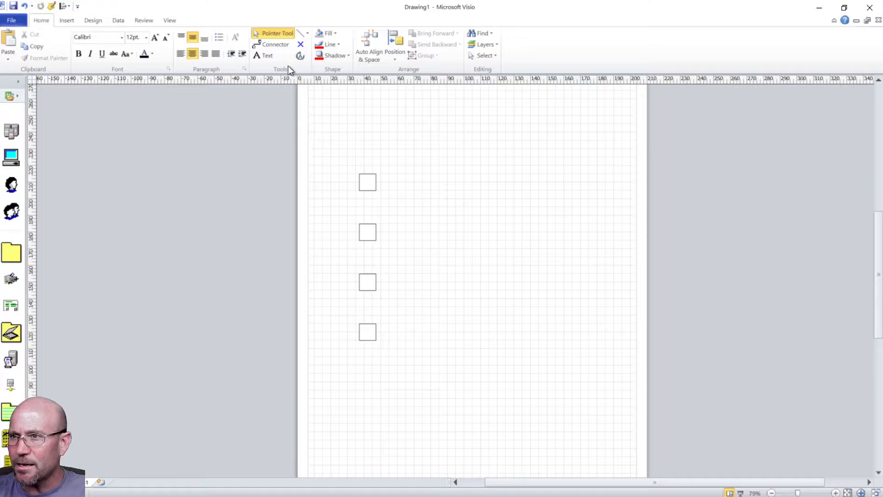
# Step: Draw a rectangle about 20 mm high that exactly fills the gap between the first and second squares
pyautogui.click(307, 34)
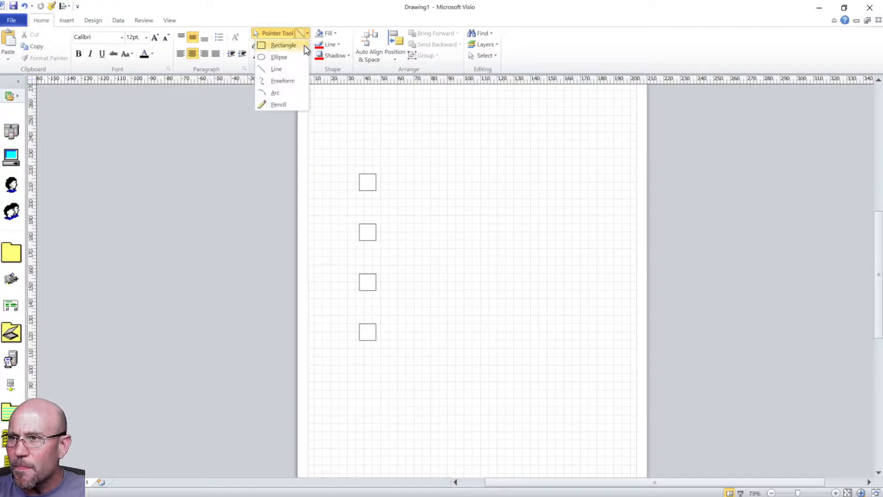
pyautogui.click(274, 46)
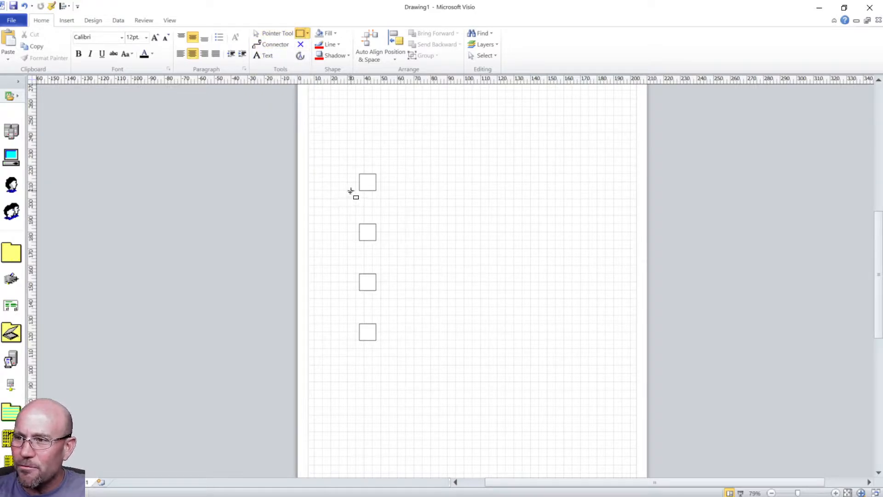
pyautogui.moveTo(348, 191); pyautogui.dragTo(389, 223)
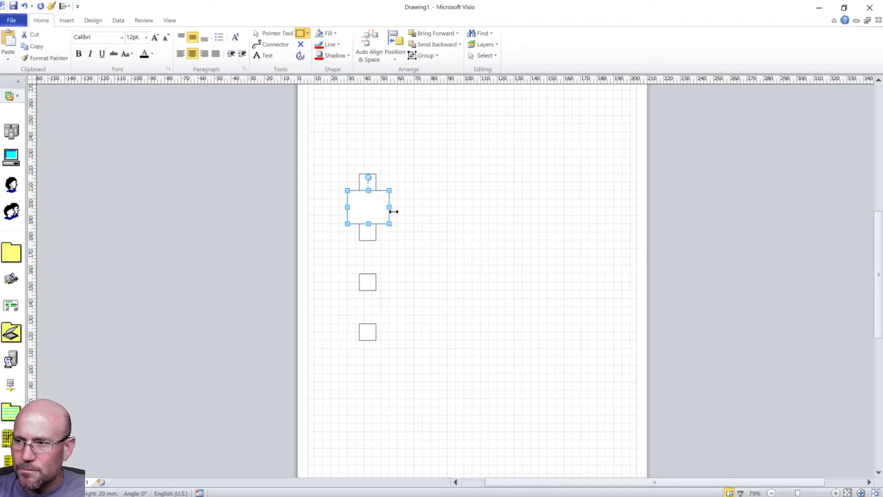
pyautogui.click(271, 34)
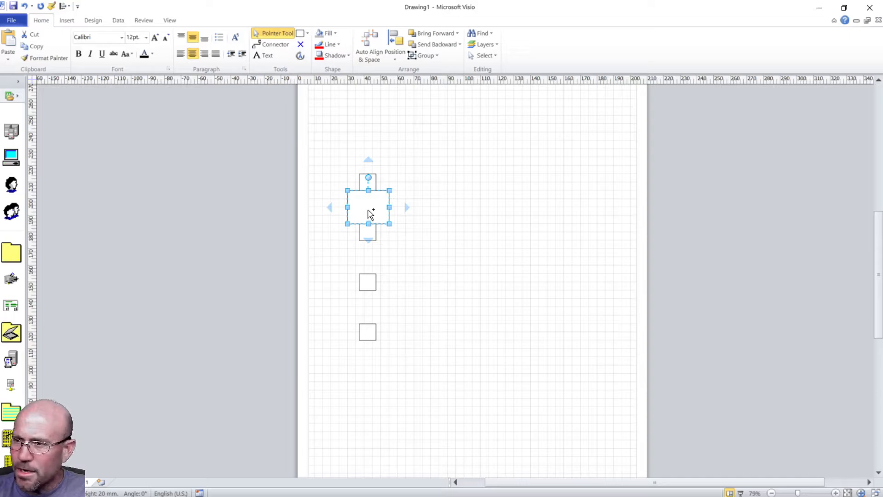
# Step: Copy the rectangle into the second gap and again into the third gap between the squares to compare the spacing
pyautogui.moveTo(370, 215); pyautogui.dragTo(369, 263)
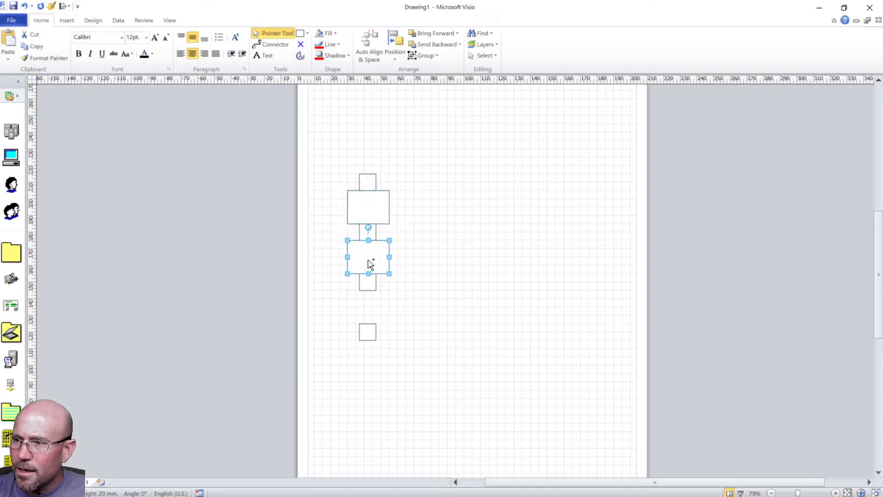
pyautogui.click(448, 269)
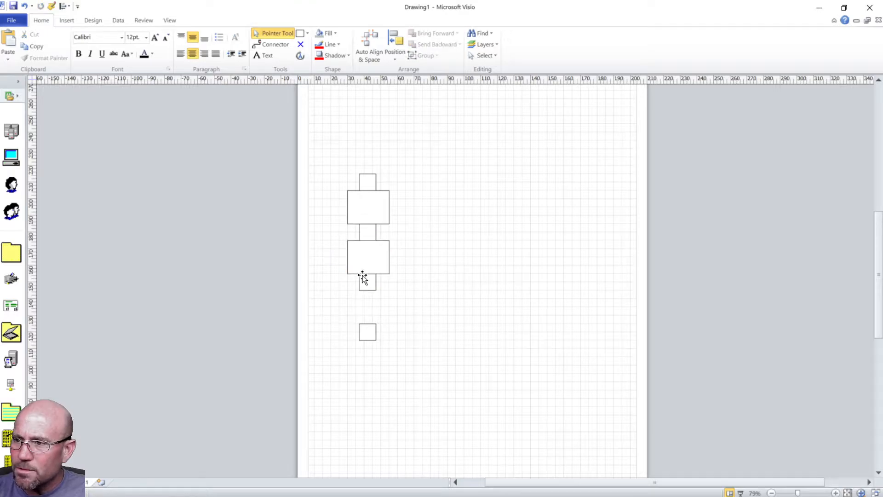
pyautogui.moveTo(367, 267); pyautogui.dragTo(378, 312)
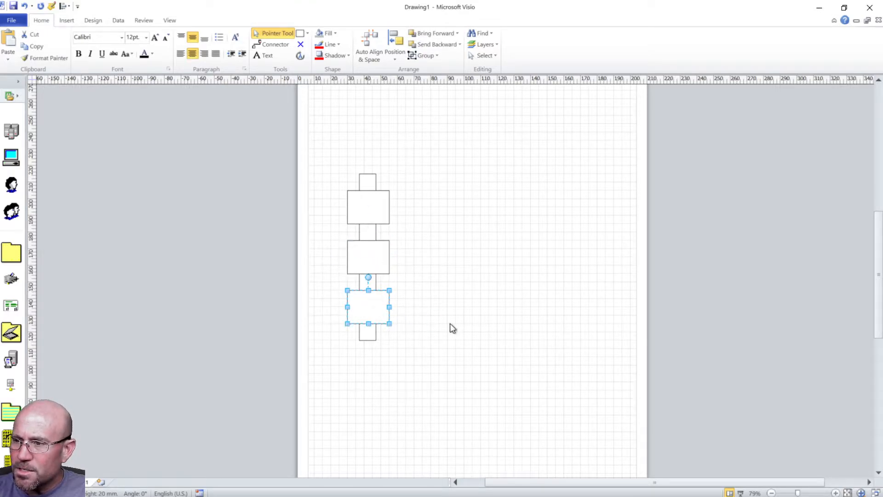
pyautogui.click(492, 330)
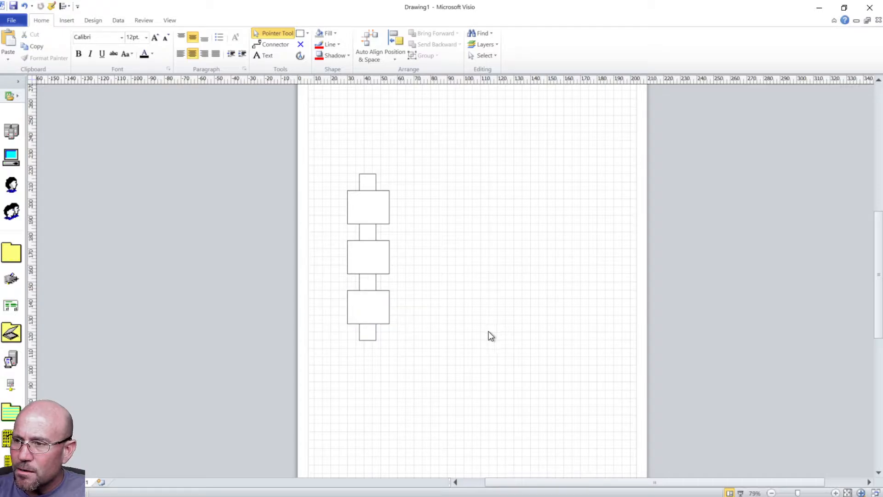
# Step: Delete the three large rectangles between the squares, leaving only the column of four squares
pyautogui.click(379, 299)
pyautogui.press('Delete')
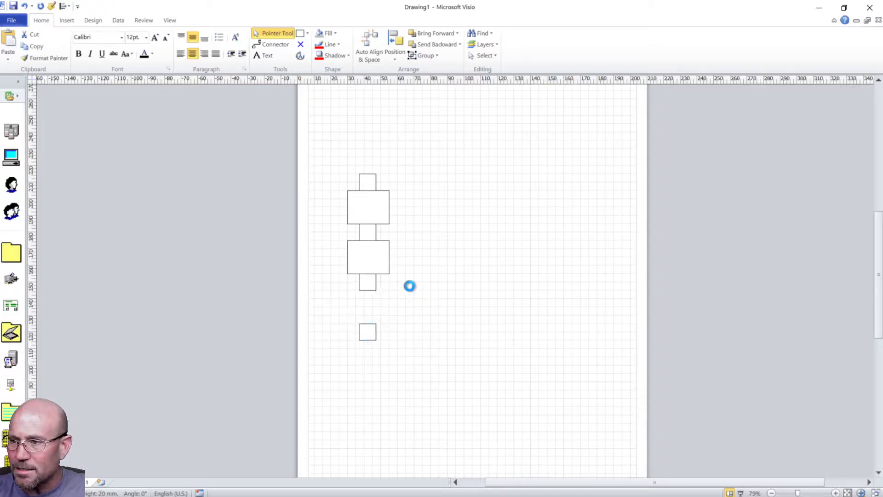
pyautogui.click(370, 260)
pyautogui.press('Delete')
pyautogui.click(378, 217)
pyautogui.press('Delete')
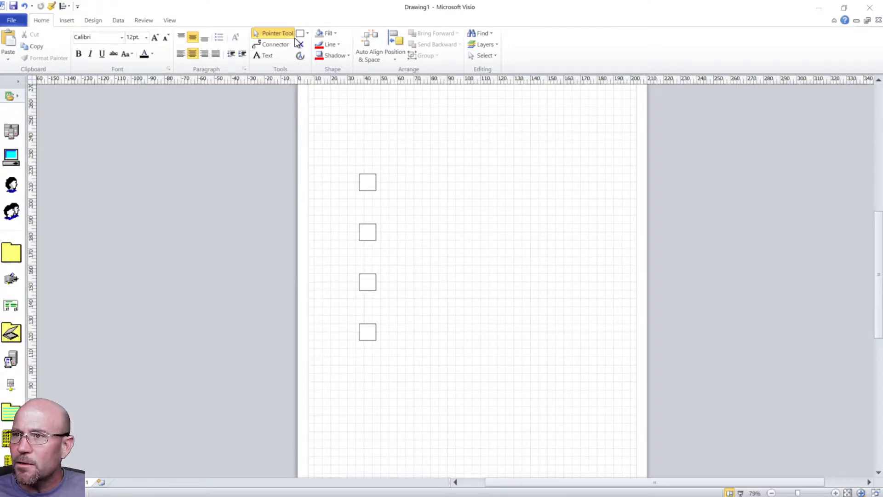
# Step: Connect the first square to the second with a connector, and test it by moving the top square away and back
pyautogui.click(276, 45)
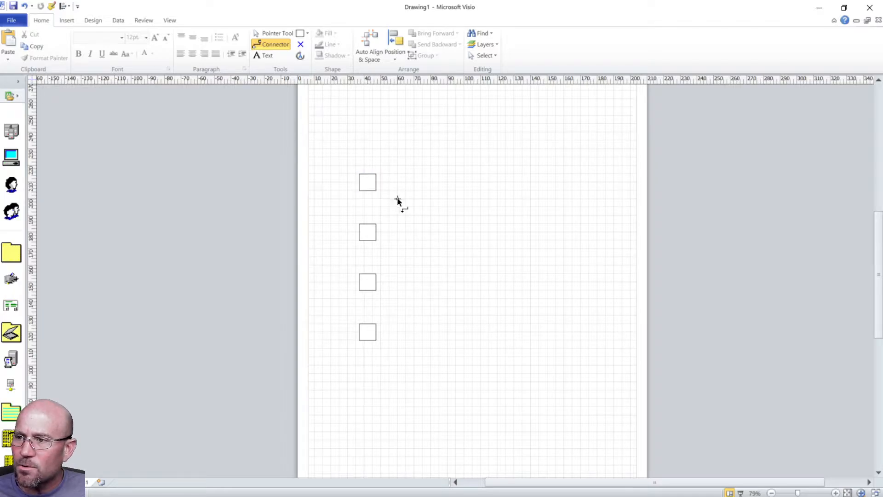
pyautogui.moveTo(369, 184); pyautogui.dragTo(369, 230)
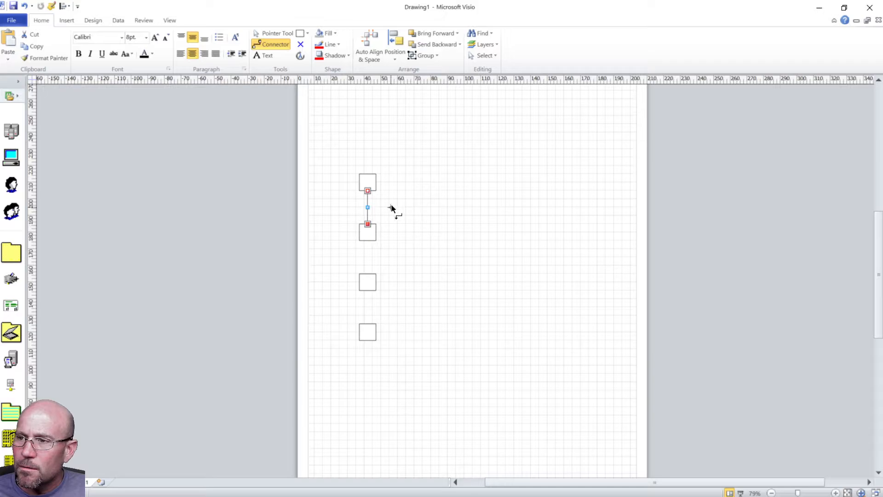
pyautogui.click(276, 33)
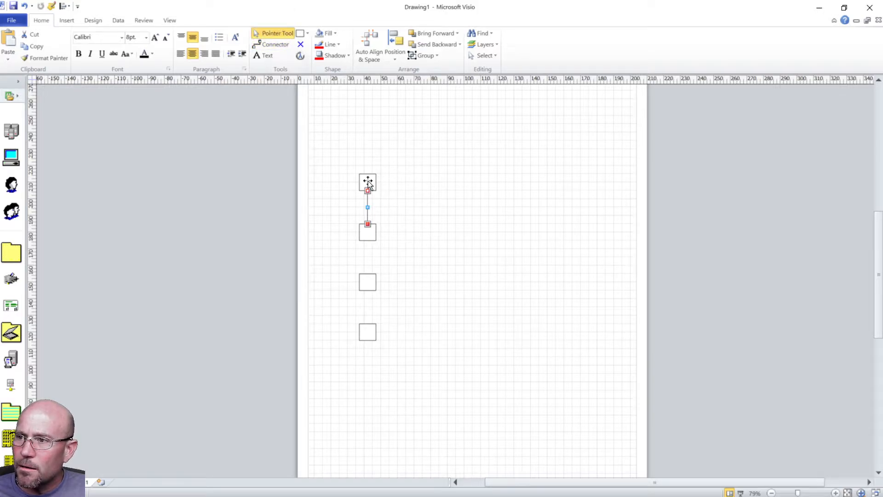
pyautogui.moveTo(368, 183); pyautogui.dragTo(499, 180)
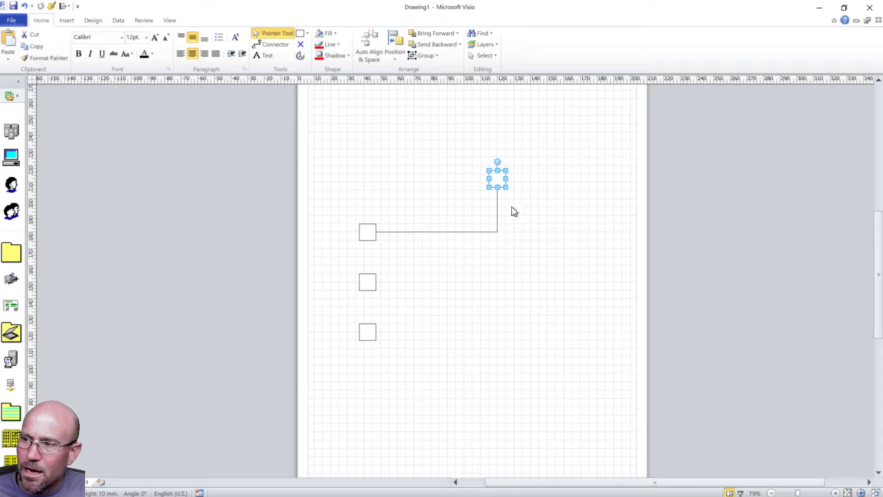
pyautogui.moveTo(499, 181); pyautogui.dragTo(369, 185)
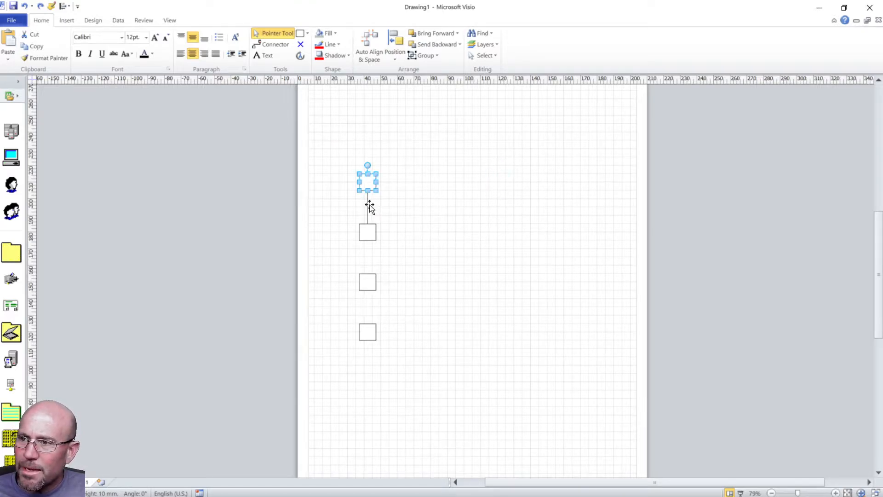
# Step: Change the connector between the first two squares to a Straight Connector
pyautogui.rightClick(368, 205)
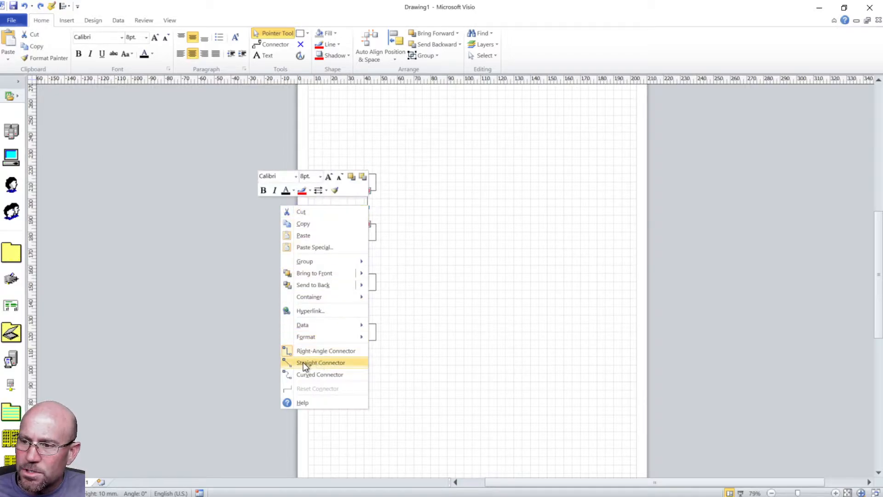
pyautogui.click(333, 360)
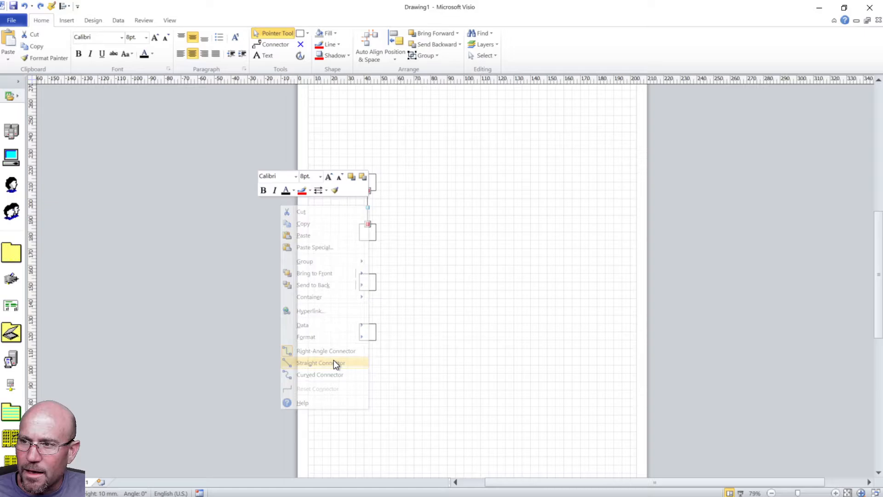
pyautogui.click(424, 285)
# Step: Move the top square far to the right to test the straight connector, and undo the move
pyautogui.moveTo(370, 184); pyautogui.dragTo(537, 177)
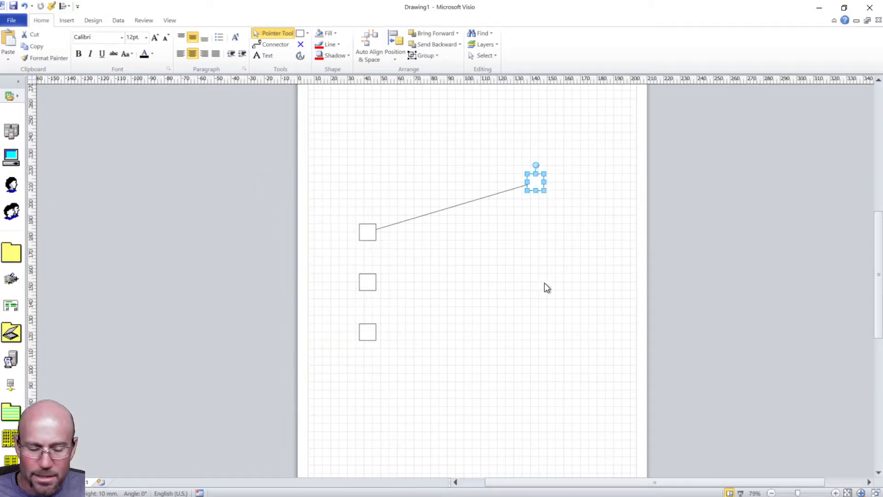
pyautogui.hotkey('ctrl', 'z')
pyautogui.click(448, 244)
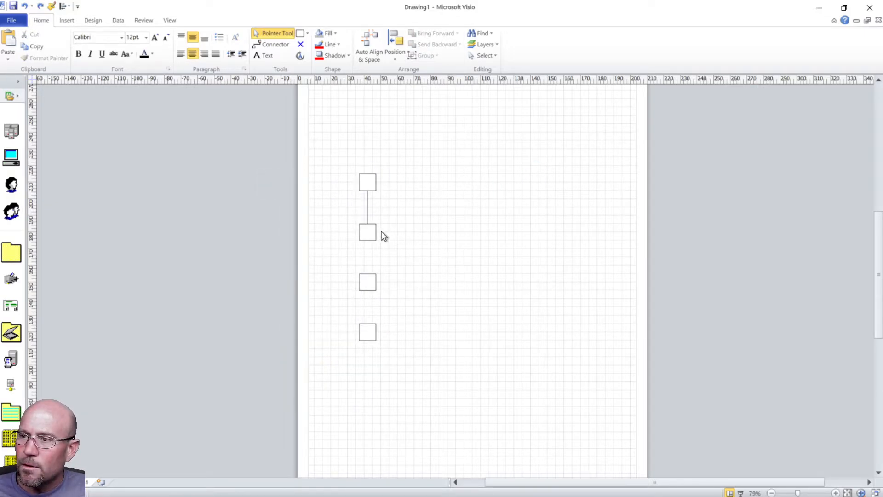
# Step: Copy the straight connector into the empty space beside the second square, and undo the copy
pyautogui.click(367, 208)
pyautogui.moveTo(368, 208); pyautogui.dragTo(409, 241)
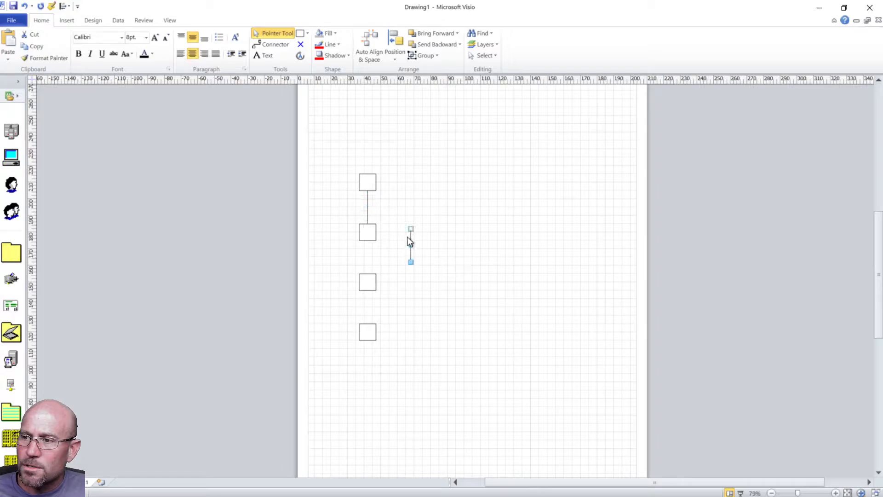
pyautogui.hotkey('ctrl', 'z')
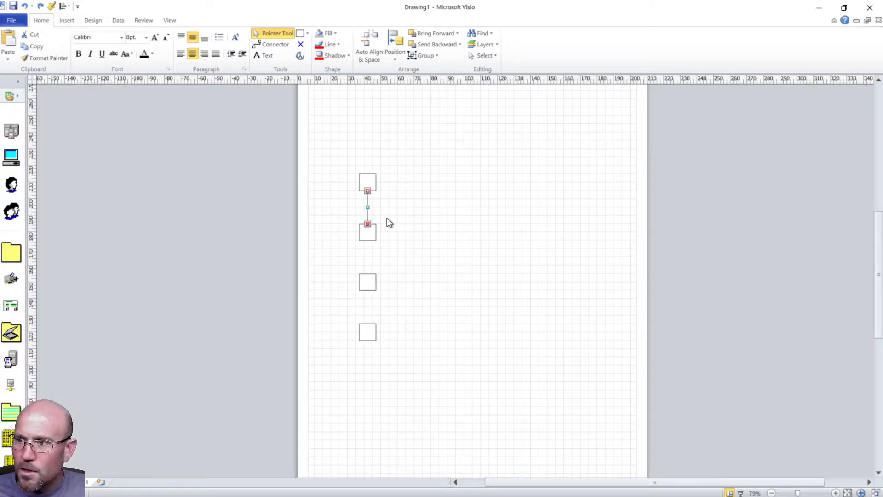
# Step: Copy the straight connector into the remaining two gaps so that it joins the second, third and fourth squares
pyautogui.click(375, 219)
pyautogui.click(367, 214)
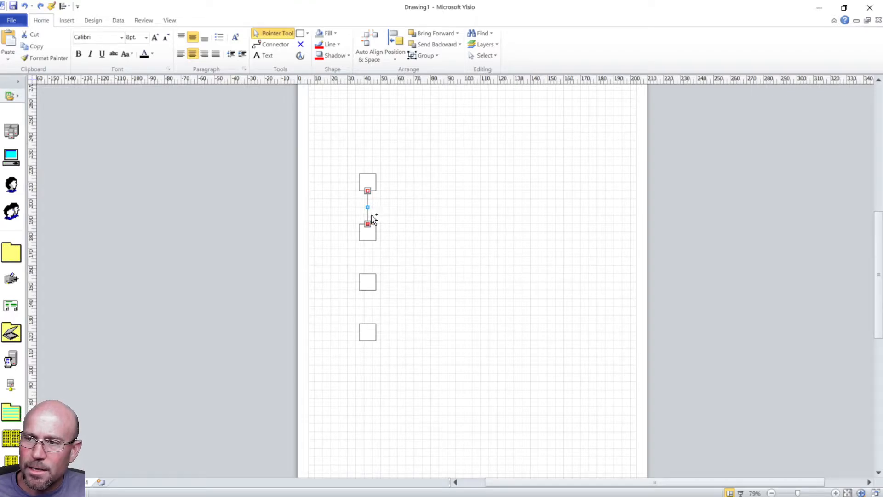
pyautogui.moveTo(373, 221); pyautogui.dragTo(373, 278)
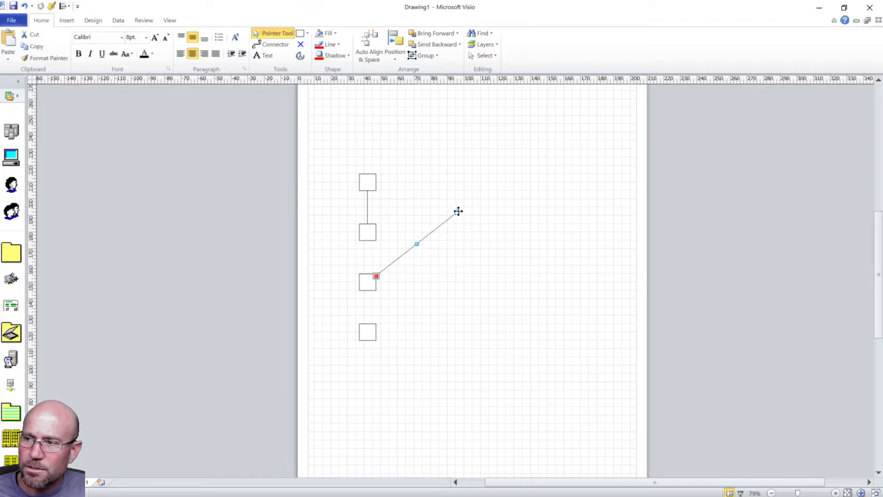
pyautogui.moveTo(457, 212); pyautogui.dragTo(367, 288)
pyautogui.click(374, 266)
pyautogui.moveTo(406, 316); pyautogui.dragTo(368, 325)
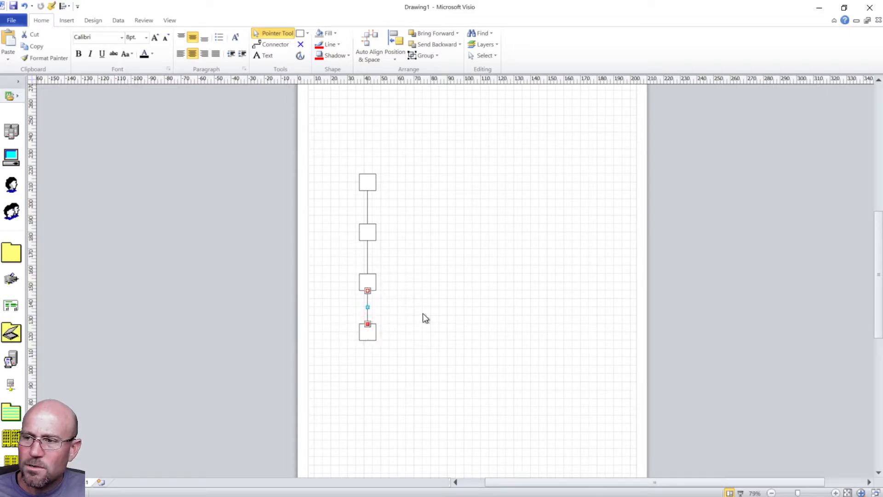
pyautogui.click(423, 313)
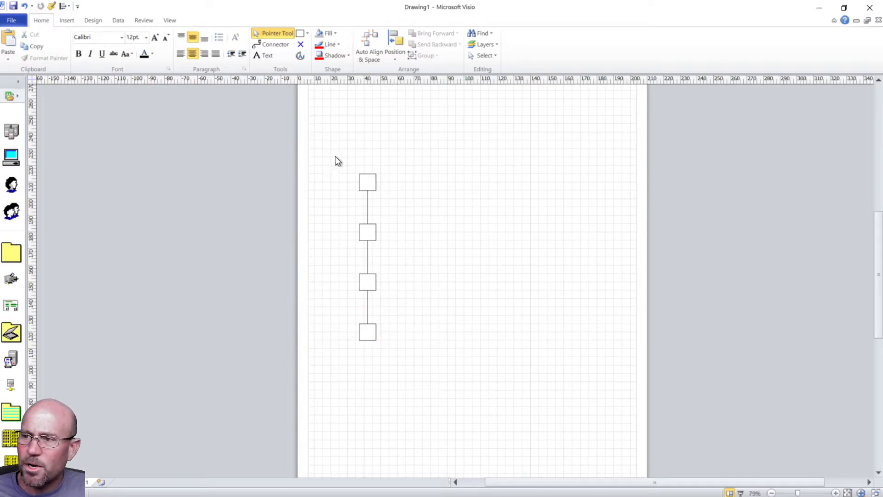
# Step: Copy the whole column of connected squares horizontally to the right of the original column
pyautogui.moveTo(334, 157); pyautogui.dragTo(406, 365)
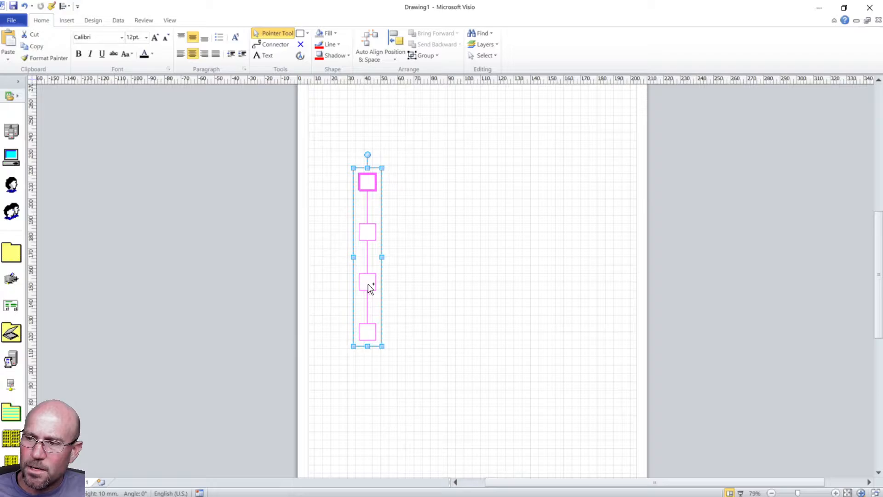
pyautogui.moveTo(369, 289); pyautogui.dragTo(463, 287)
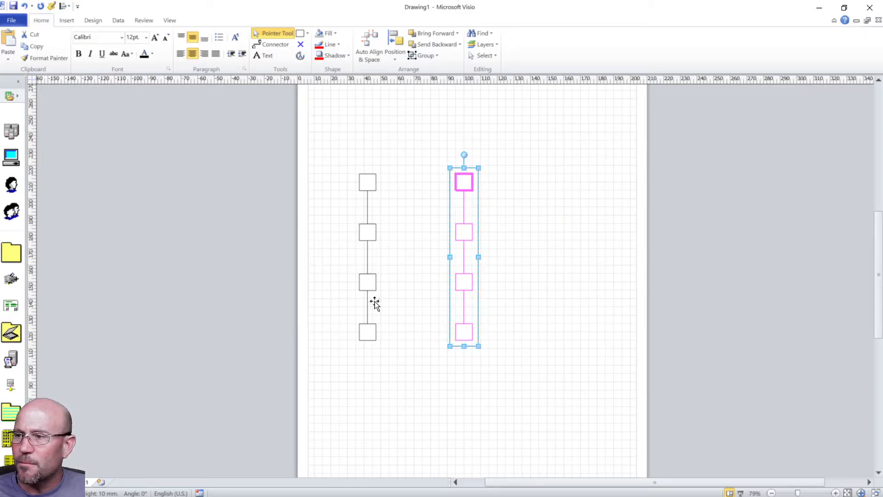
pyautogui.click(520, 251)
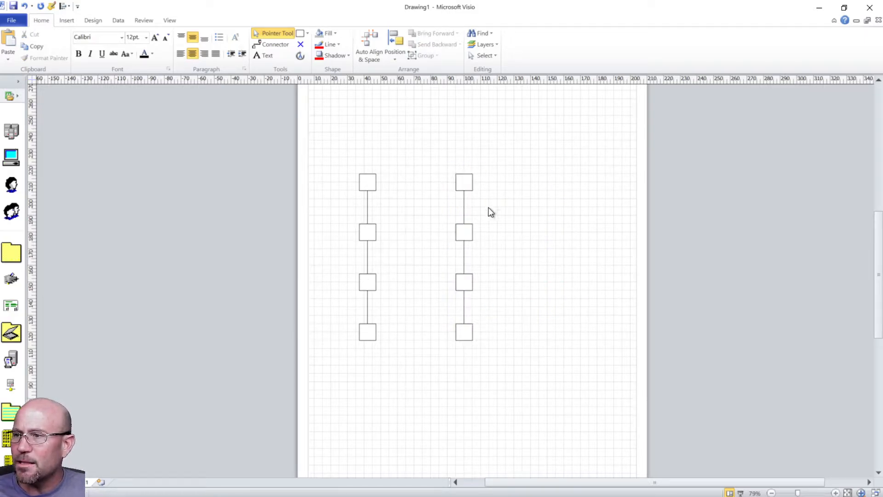
# Step: Move the copied column of squares and connectors farther right and slightly lower than the original column
pyautogui.moveTo(424, 141); pyautogui.dragTo(543, 368)
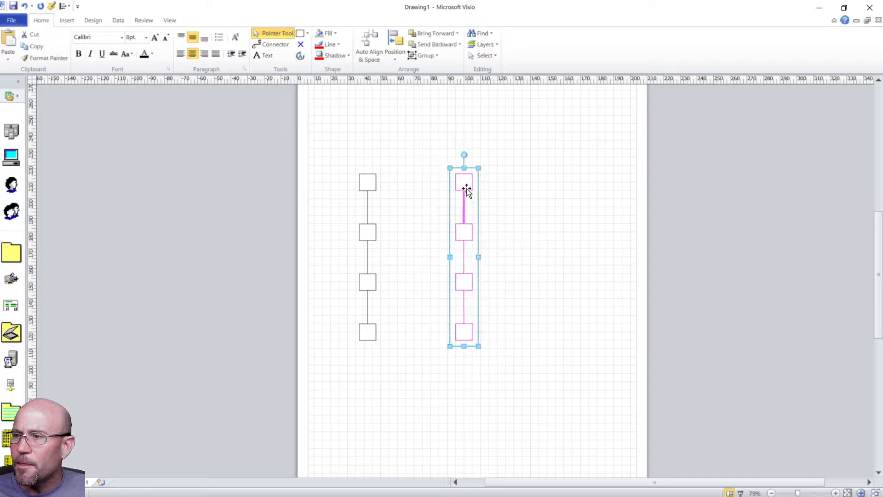
pyautogui.moveTo(468, 184); pyautogui.dragTo(544, 224)
pyautogui.click(498, 225)
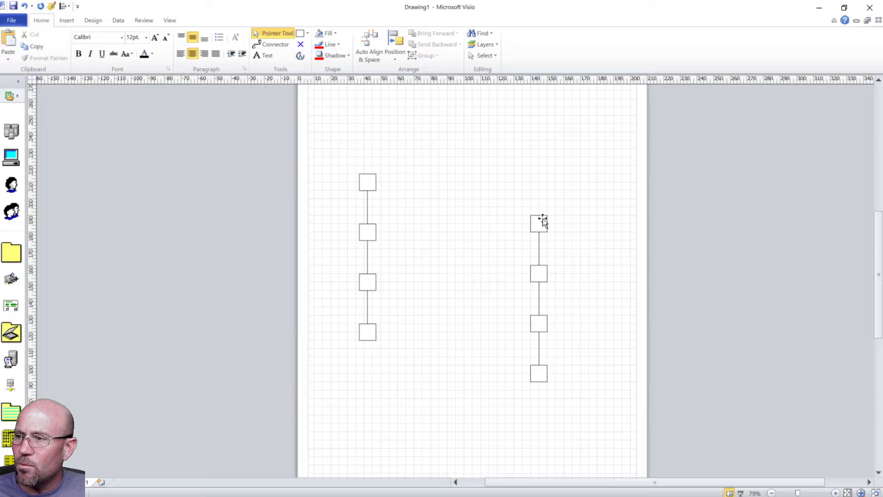
# Step: Group all the squares and connectors of the original left column
pyautogui.click(373, 183)
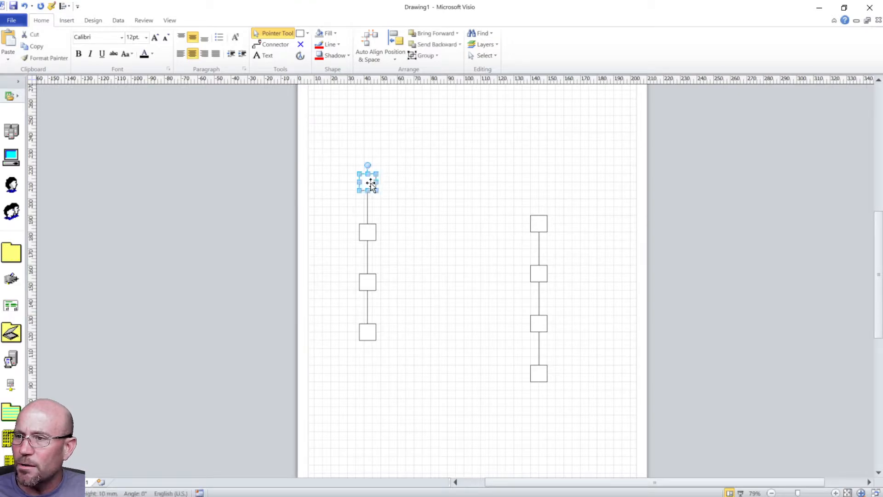
pyautogui.moveTo(338, 157); pyautogui.dragTo(406, 369)
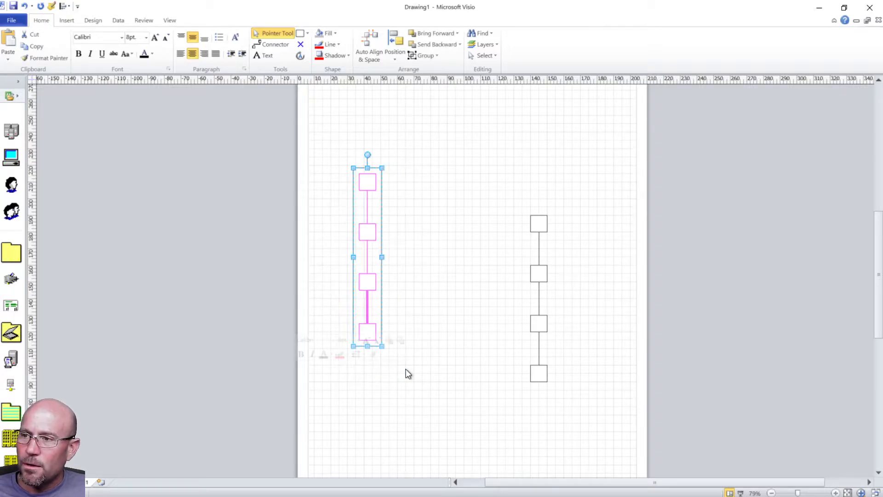
pyautogui.hotkey('ctrl', 'g')
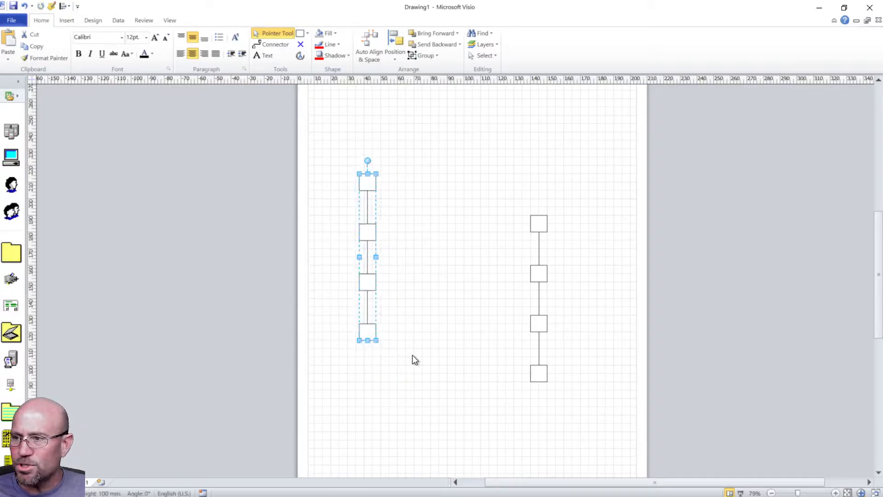
pyautogui.click(418, 341)
# Step: Select the left column as one group, enlarge it from its lower-right corner as a test, and undo the resize
pyautogui.click(369, 180)
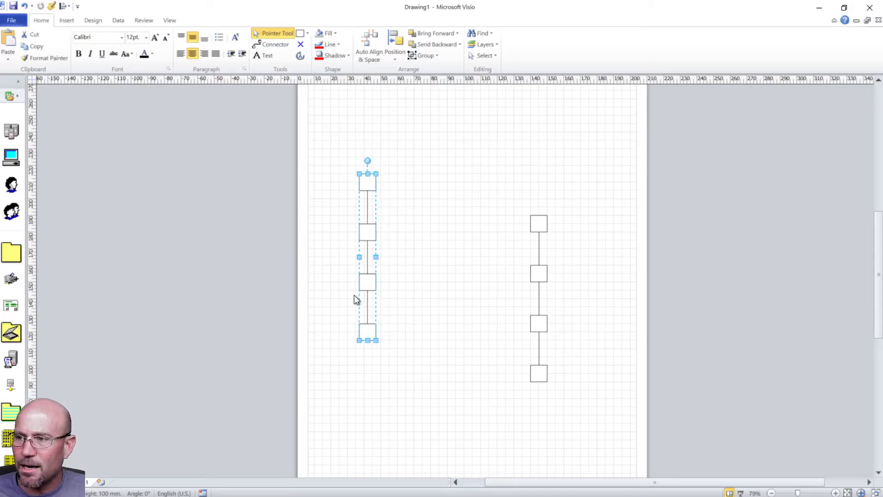
pyautogui.click(445, 298)
pyautogui.click(368, 234)
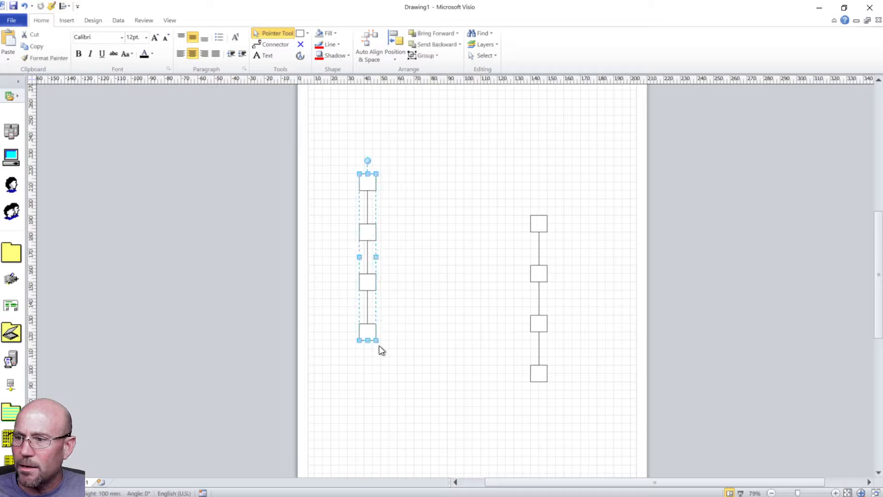
pyautogui.moveTo(385, 350); pyautogui.dragTo(439, 377)
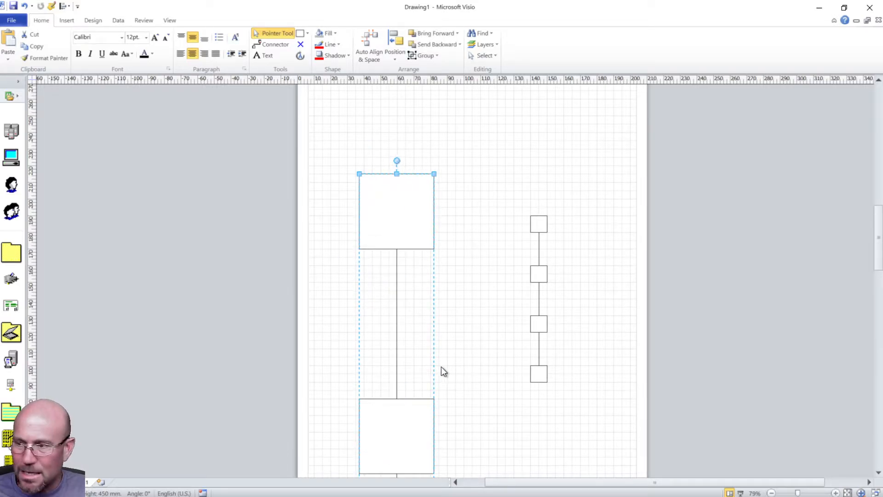
pyautogui.hotkey('ctrl', 'z')
pyautogui.click(417, 302)
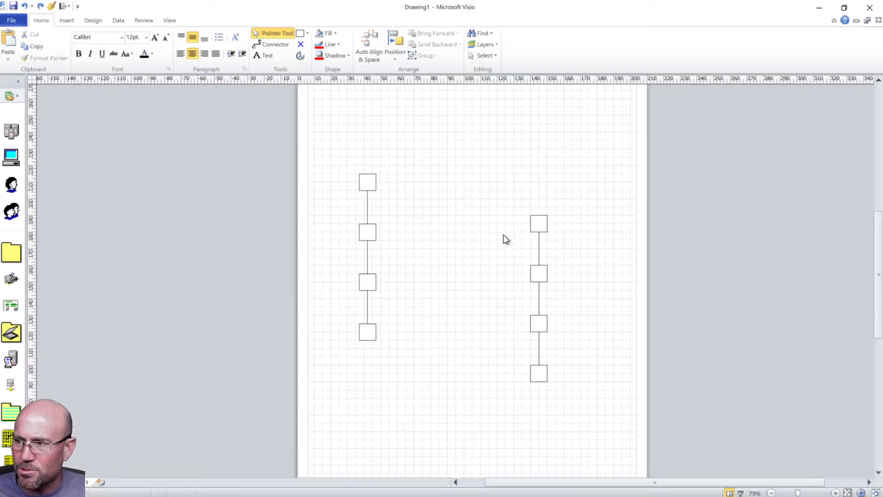
# Step: Group the right column's squares and connectors, and align the top of that group with the left column's group
pyautogui.moveTo(517, 192); pyautogui.dragTo(574, 395)
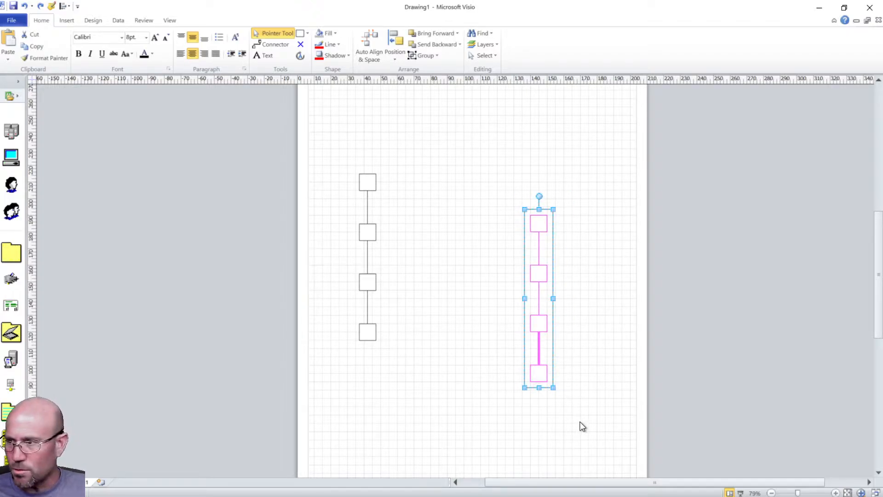
pyautogui.click(416, 278)
pyautogui.click(368, 184)
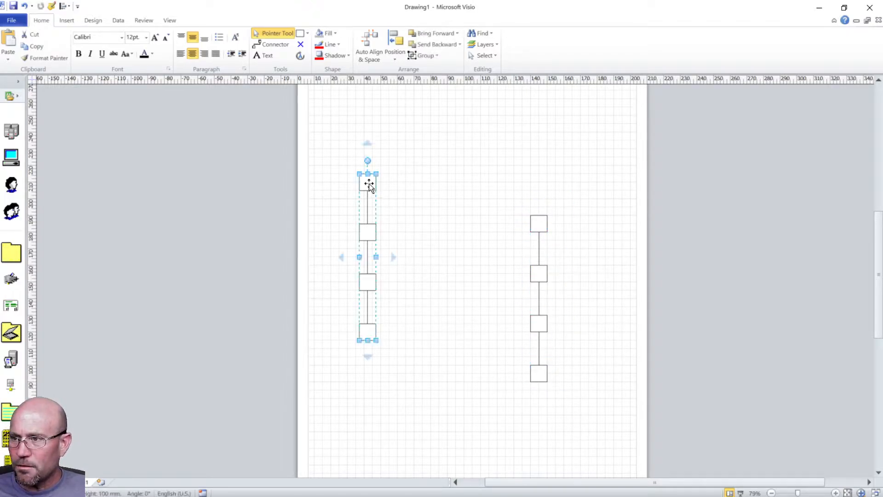
pyautogui.keyDown('shift'); pyautogui.click(538, 225); pyautogui.keyUp('shift')
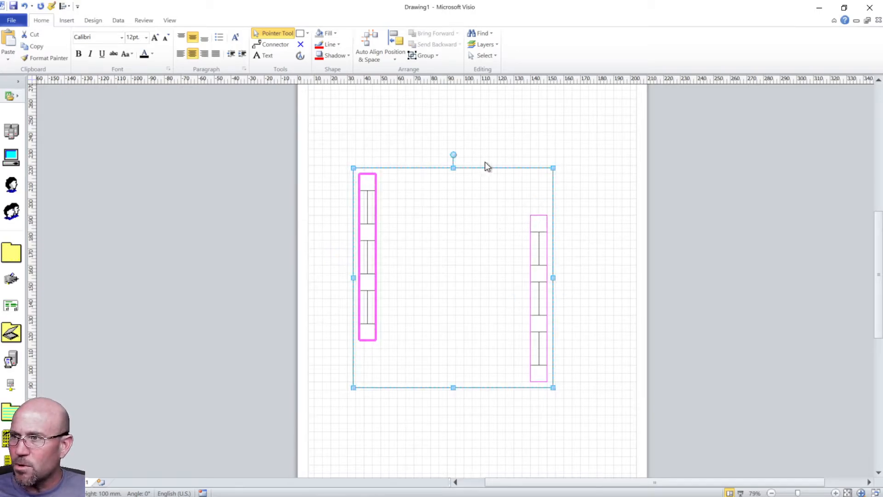
pyautogui.click(397, 59)
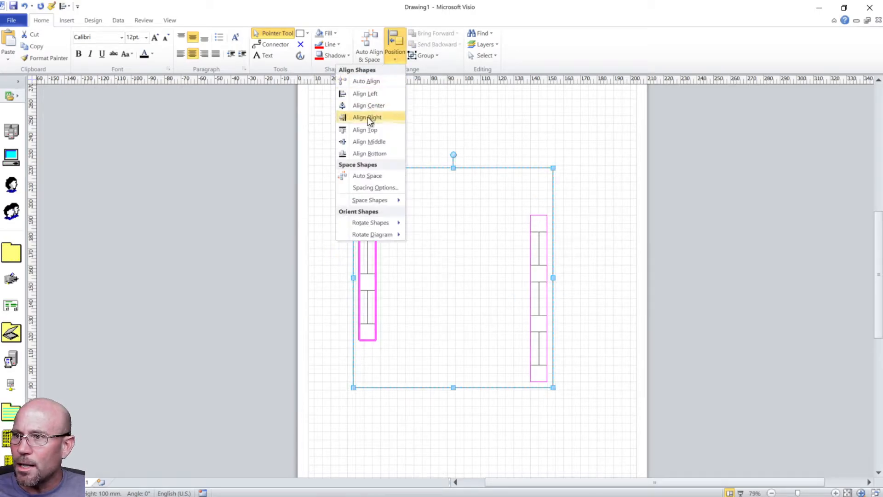
pyautogui.click(364, 131)
pyautogui.click(510, 207)
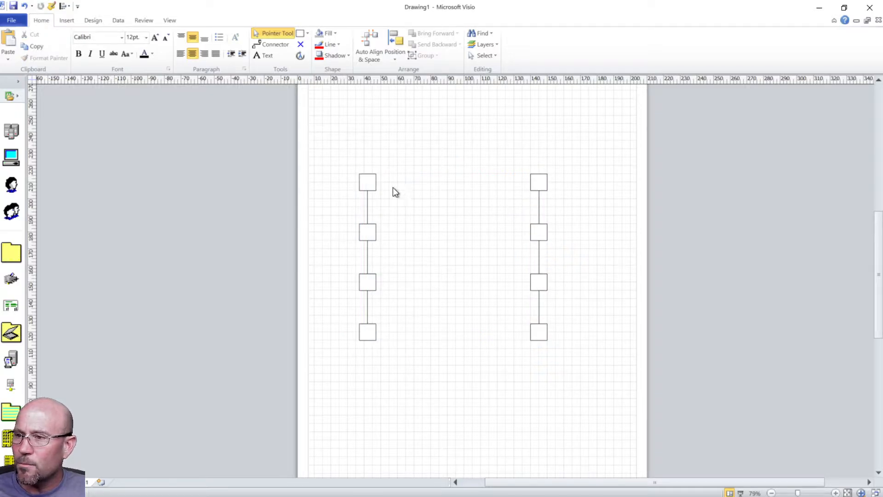
# Step: Ungroup both columns into their individual squares and connectors
pyautogui.moveTo(329, 149); pyautogui.dragTo(589, 401)
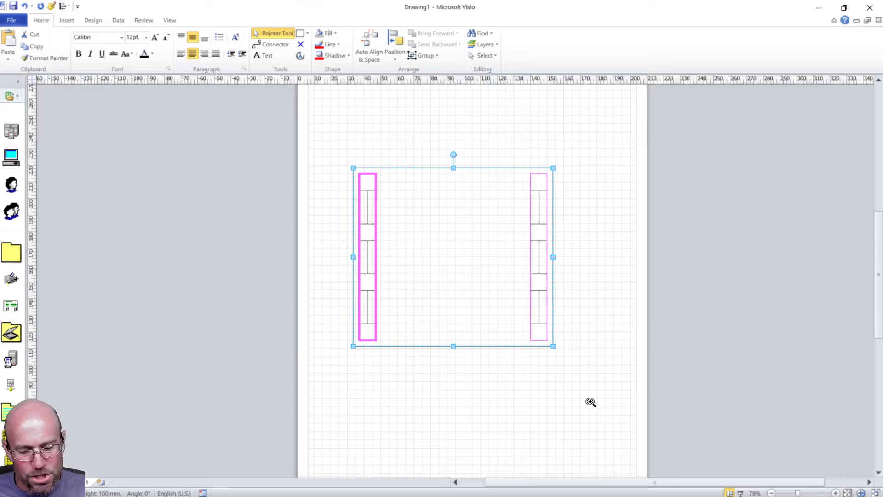
pyautogui.hotkey('ctrl', 'shift', 'u')
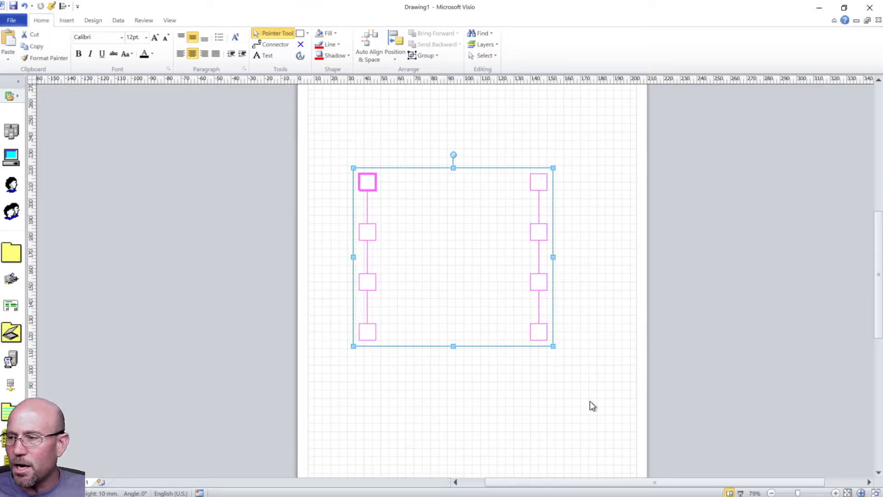
pyautogui.click(592, 405)
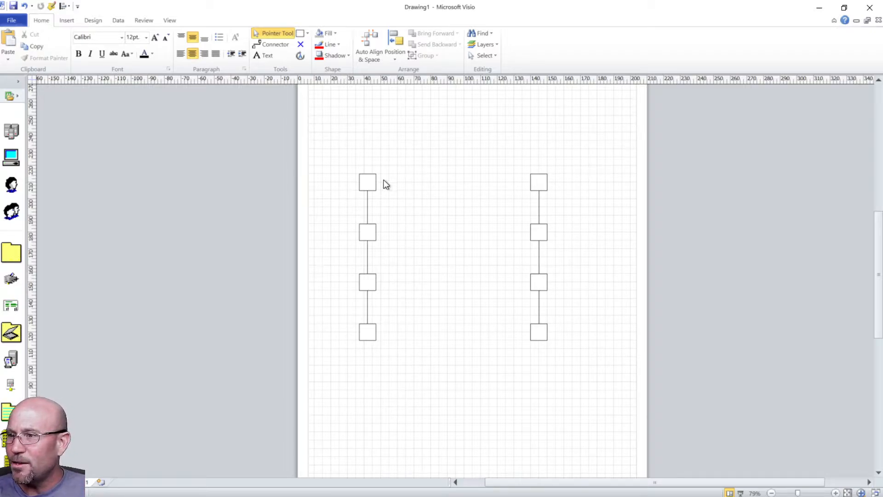
# Step: Select each square of the left column in turn to check that they are separate objects, and clear the selection
pyautogui.click(372, 186)
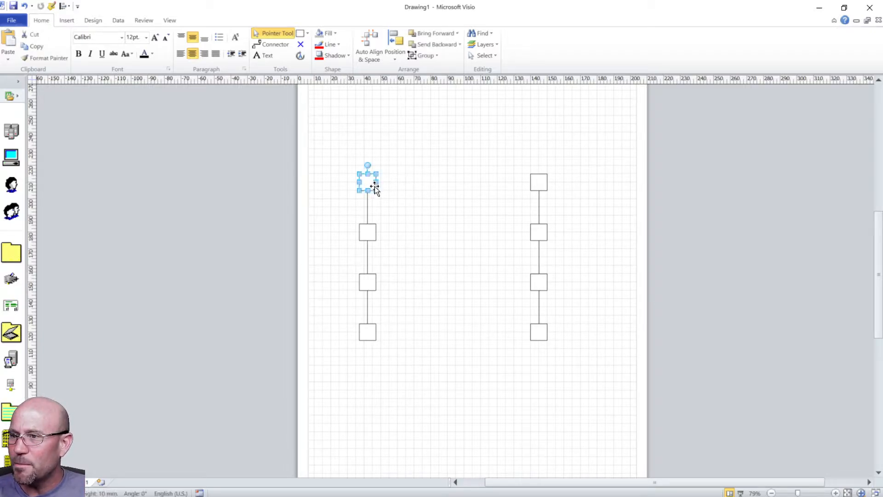
pyautogui.click(371, 232)
pyautogui.click(373, 287)
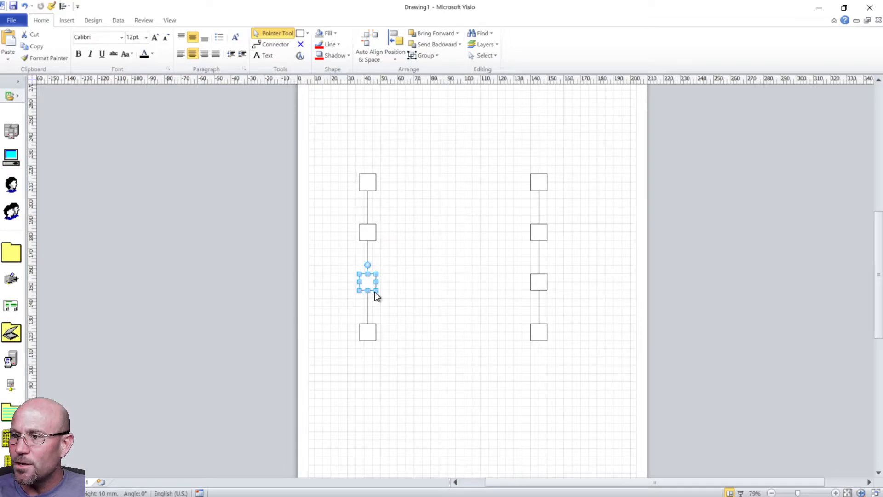
pyautogui.click(371, 335)
pyautogui.click(478, 305)
# Step: Copy the upper connector of the left column and glue copies horizontally between the two top squares and the two bottom squares
pyautogui.click(367, 212)
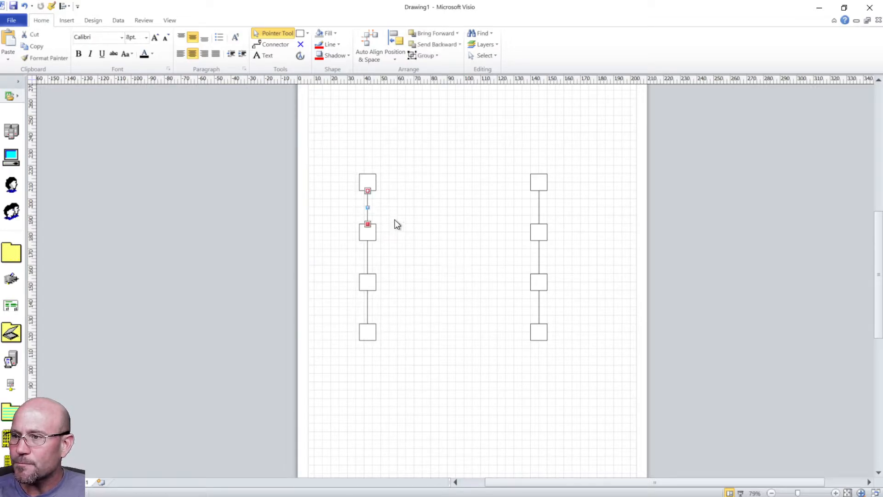
pyautogui.moveTo(368, 220); pyautogui.dragTo(463, 221)
pyautogui.moveTo(464, 191); pyautogui.dragTo(376, 185)
pyautogui.moveTo(464, 223); pyautogui.dragTo(482, 375)
pyautogui.moveTo(371, 375); pyautogui.dragTo(367, 332)
pyautogui.moveTo(527, 371); pyautogui.dragTo(537, 332)
pyautogui.click(494, 376)
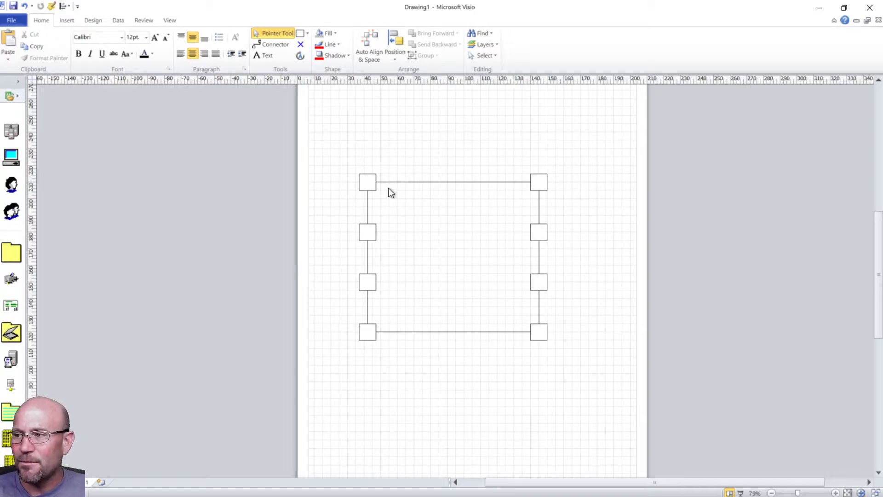
# Step: Select all squares and connectors, fit the whole page in the window, and move the selection by eye to the page's horizontal centre
pyautogui.moveTo(330, 149); pyautogui.dragTo(587, 411)
pyautogui.moveTo(540, 189); pyautogui.dragTo(568, 198)
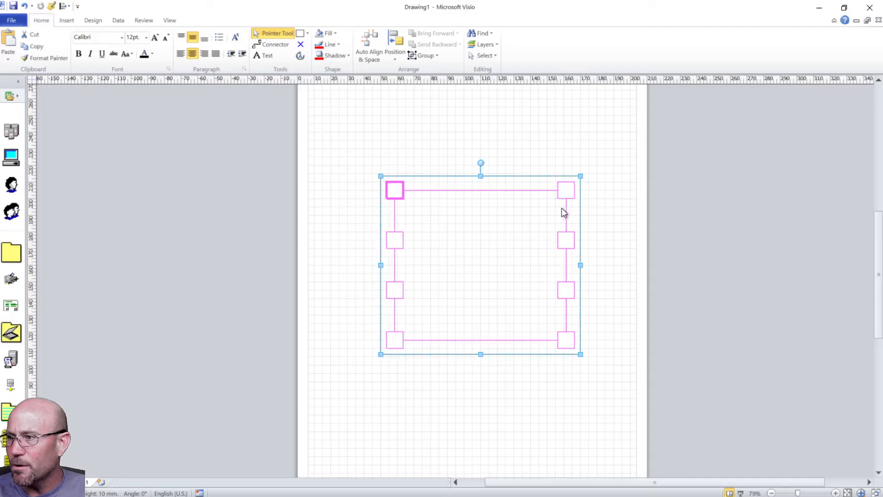
pyautogui.scroll(5, 504, 261)
pyautogui.scroll(-2, 430, 217)
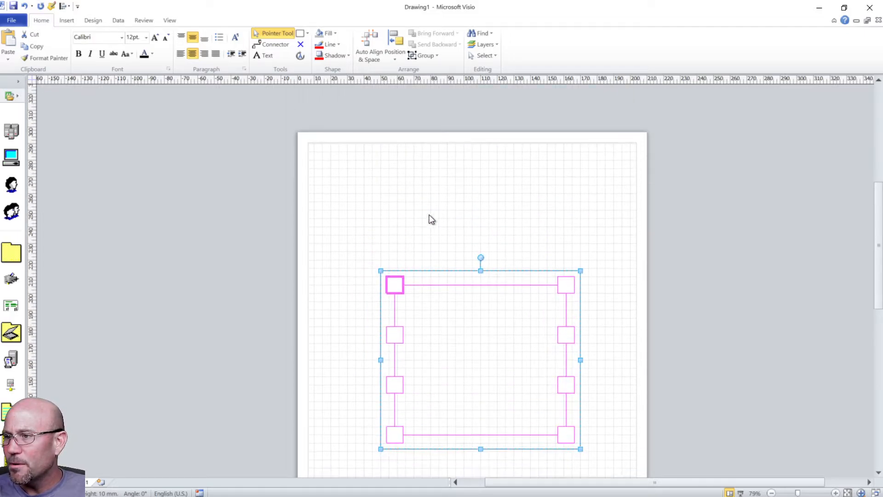
pyautogui.scroll(-1, 371, 204)
pyautogui.scroll(-1, 371, 204)
pyautogui.click(171, 21)
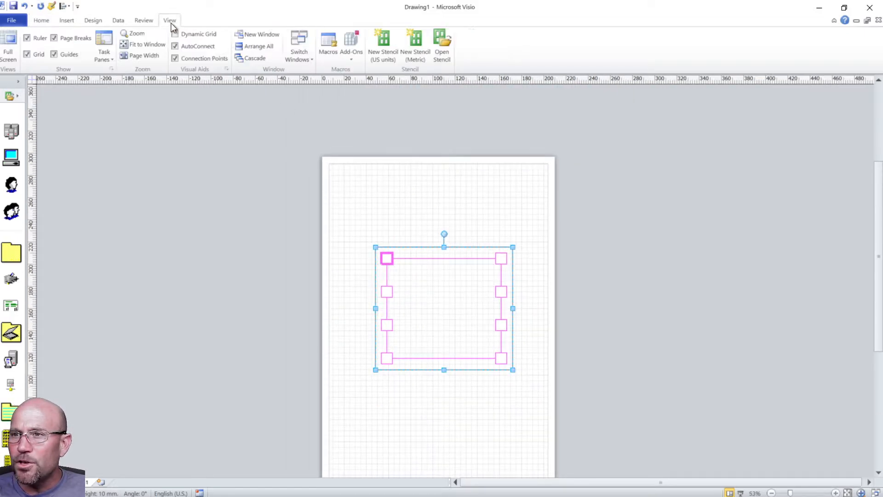
pyautogui.click(145, 45)
pyautogui.click(331, 207)
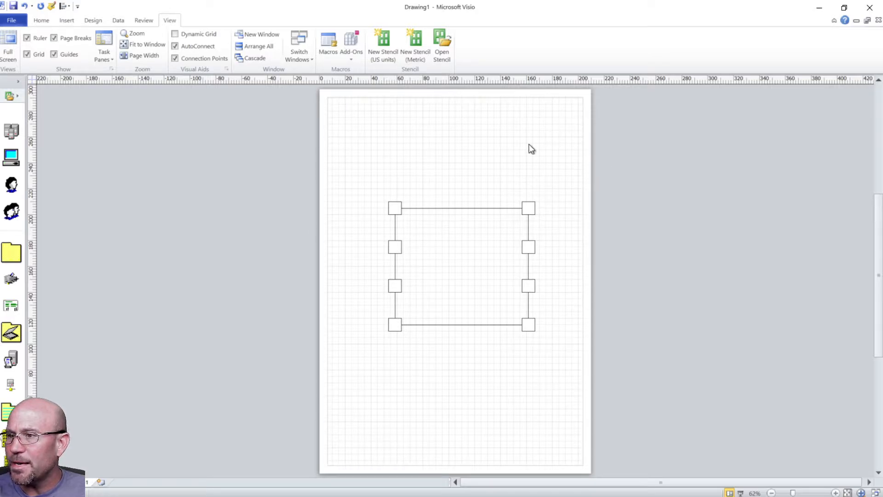
pyautogui.moveTo(359, 172); pyautogui.dragTo(509, 325)
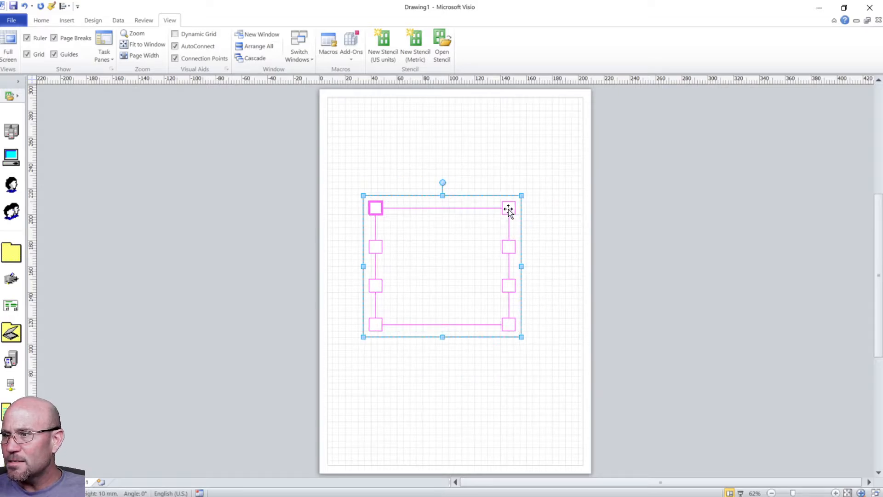
pyautogui.moveTo(509, 207); pyautogui.dragTo(522, 207)
pyautogui.click(480, 299)
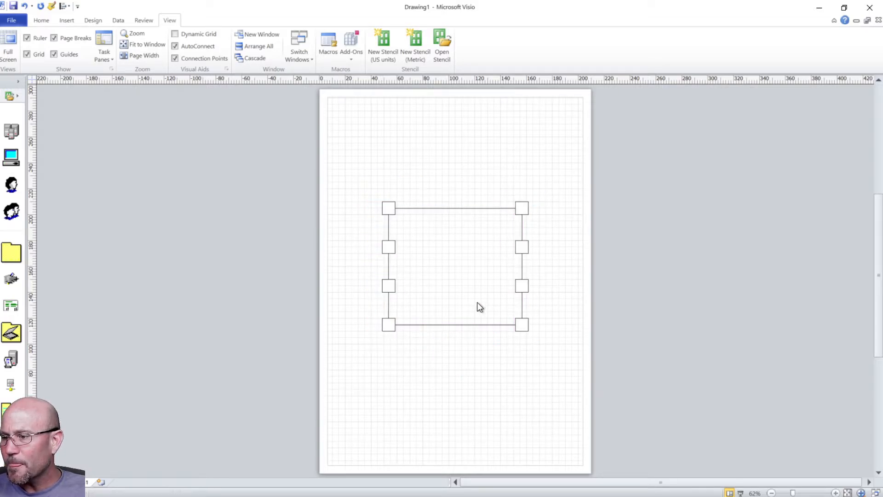
# Step: Draw a 5 mm high rectangle along the upper page margin, spanning the full width between the side margins
pyautogui.click(40, 20)
pyautogui.click(302, 36)
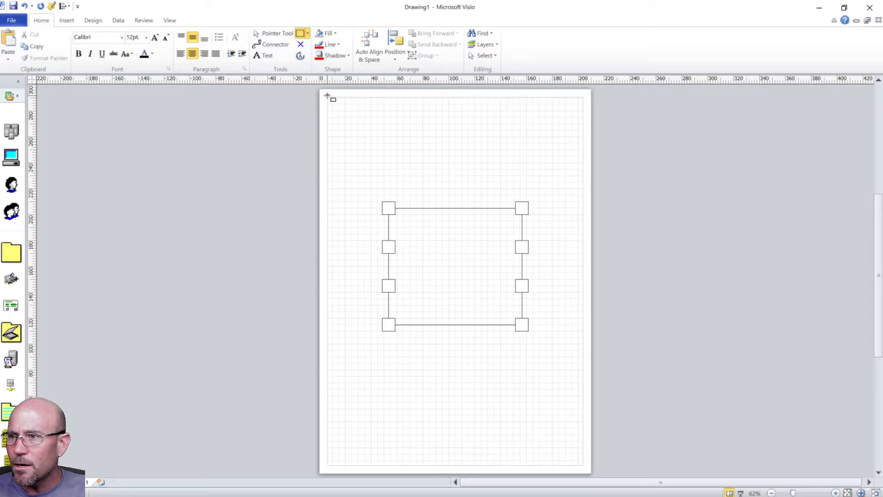
pyautogui.moveTo(327, 98); pyautogui.dragTo(583, 104)
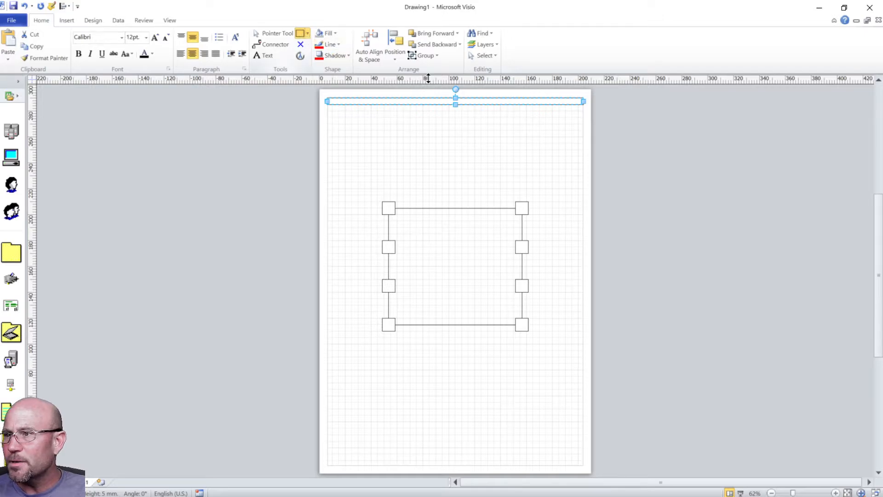
# Step: Draw a straight vertical line down the middle of the page, starting just below the midpoint of the upper rectangle
pyautogui.click(307, 34)
pyautogui.click(283, 67)
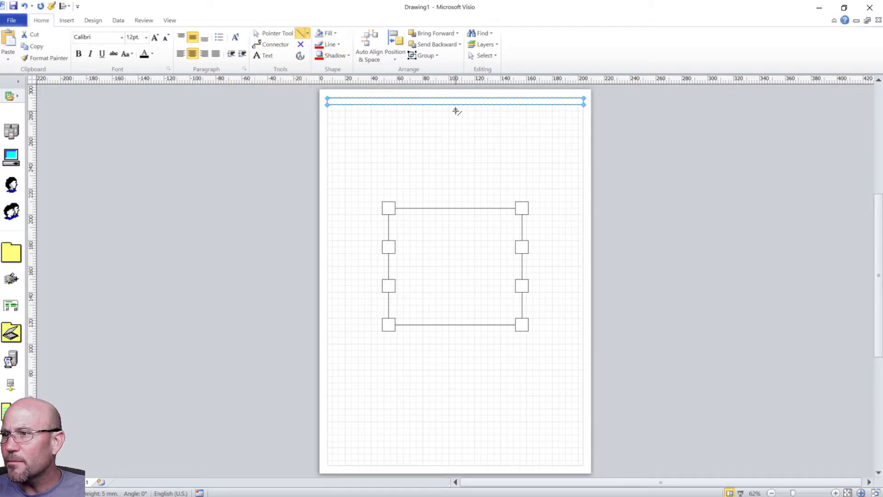
pyautogui.moveTo(456, 111); pyautogui.dragTo(455, 419)
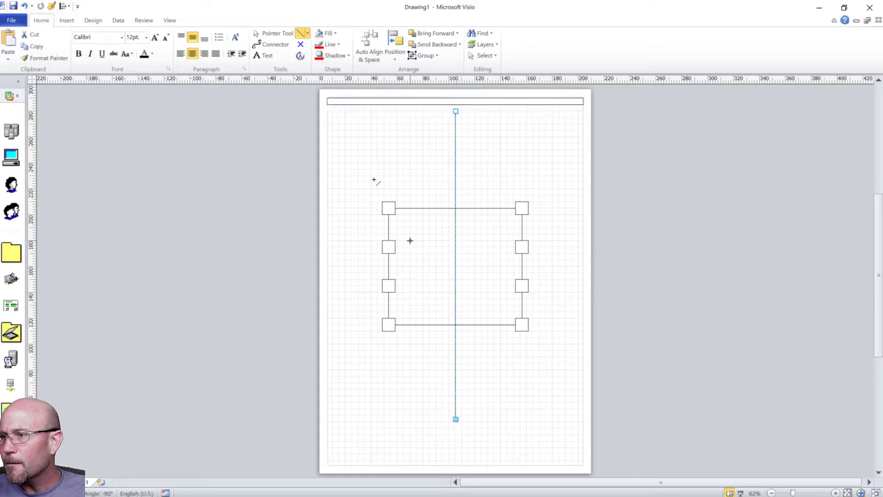
# Step: Select all connected squares, shift them off centre, show the selection's centre of rotation and move it back onto the vertical line
pyautogui.click(269, 32)
pyautogui.moveTo(353, 168); pyautogui.dragTo(588, 369)
pyautogui.moveTo(530, 333); pyautogui.dragTo(529, 332)
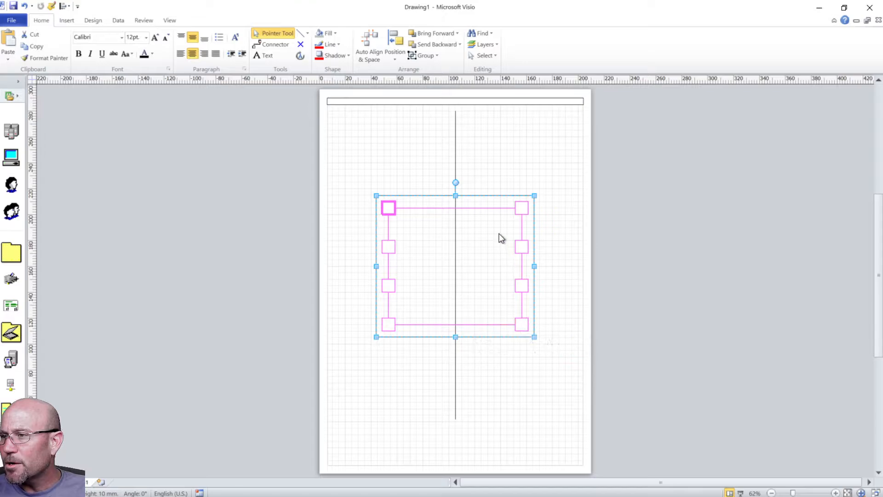
pyautogui.moveTo(523, 207); pyautogui.dragTo(510, 215)
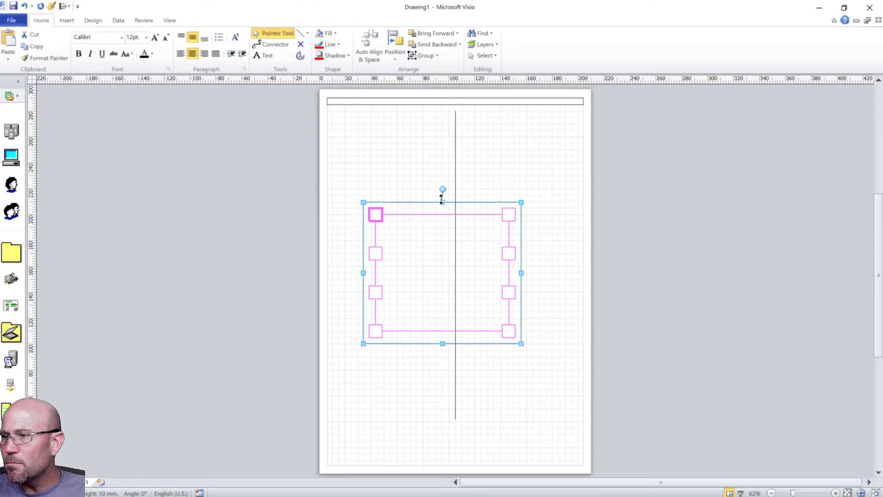
pyautogui.moveTo(443, 191)
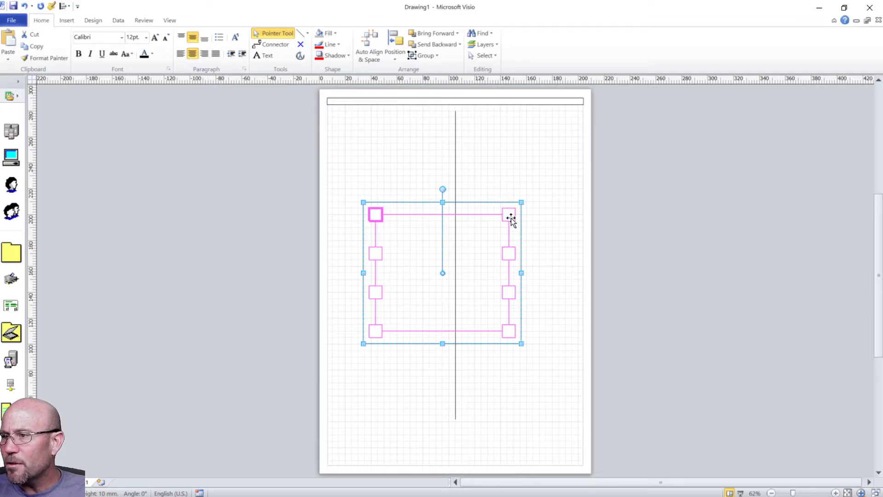
pyautogui.moveTo(511, 217); pyautogui.dragTo(519, 209)
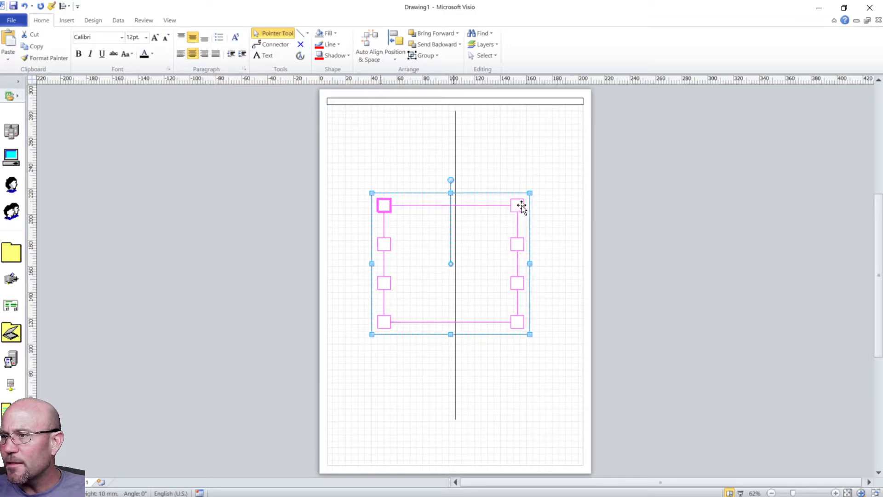
pyautogui.moveTo(522, 205); pyautogui.dragTo(526, 205)
# Step: Nudge the selected squares and connectors left and right in small increments across the vertical centre line
pyautogui.press('Left')
pyautogui.press('Left')
pyautogui.press('Left')
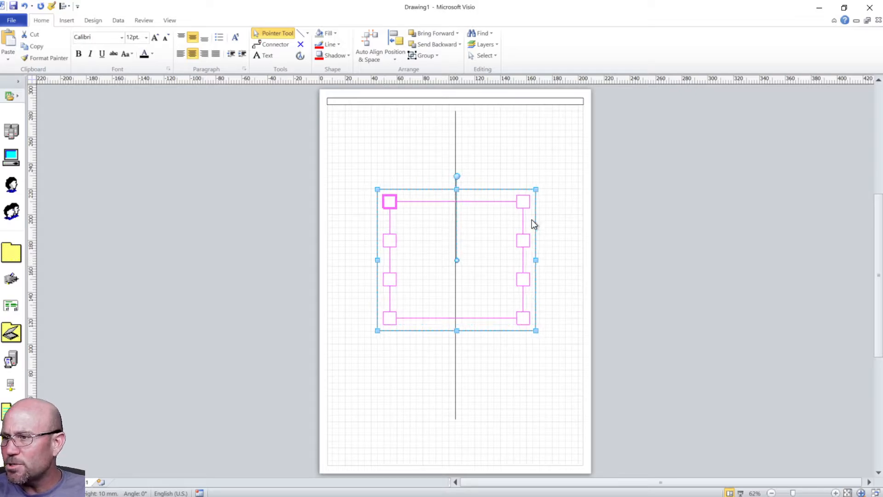
pyautogui.press('Right')
pyautogui.press('Right')
pyautogui.press('Right')
pyautogui.press('Right')
pyautogui.press('Right')
pyautogui.press('Right')
pyautogui.press('Right')
pyautogui.press('Right')
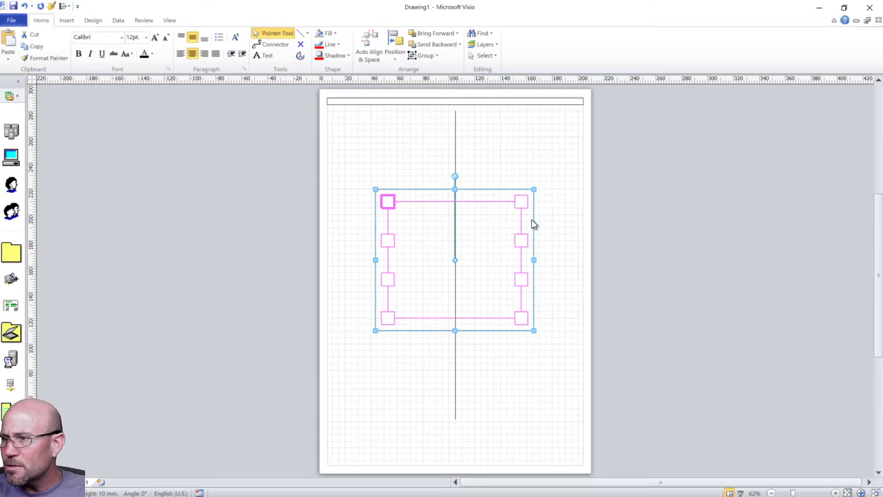
pyautogui.press('Left')
pyautogui.press('Left')
pyautogui.press('Left')
pyautogui.press('Left')
pyautogui.press('Left')
pyautogui.press('Left')
pyautogui.press('Left')
pyautogui.press('Left')
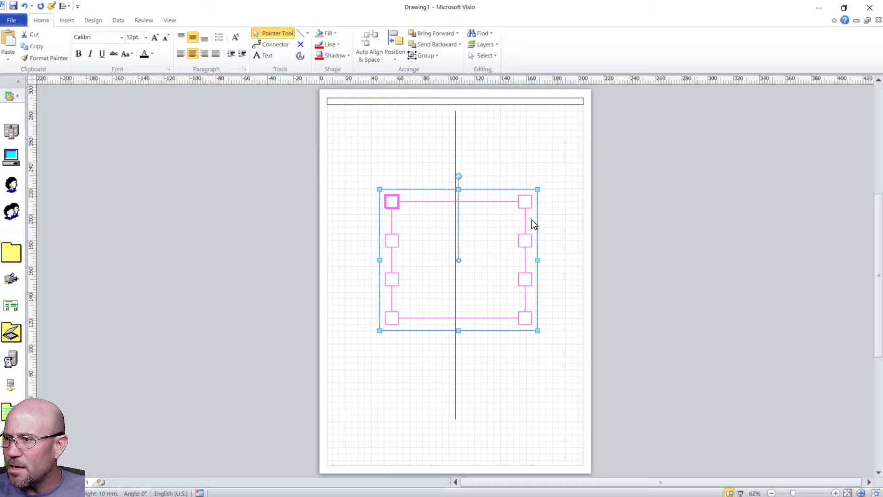
pyautogui.press('Left')
pyautogui.press('Left')
pyautogui.press('Left')
pyautogui.press('Left')
pyautogui.press('Left')
pyautogui.press('Left')
pyautogui.press('Left')
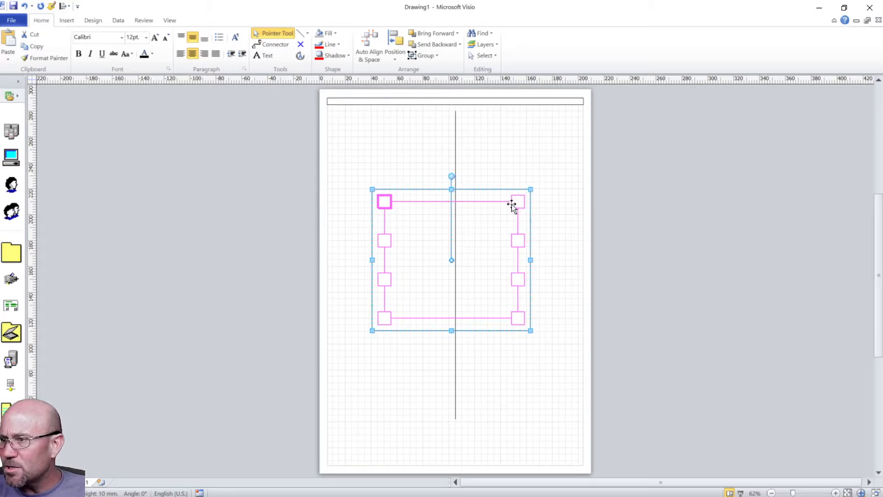
# Step: Move the selected squares slightly down and nudge them right until the selection's centre meets the vertical line
pyautogui.moveTo(511, 205)
pyautogui.mouseDown()
pyautogui.moveTo(530, 208)
pyautogui.moveTo(512, 208)
pyautogui.mouseUp()
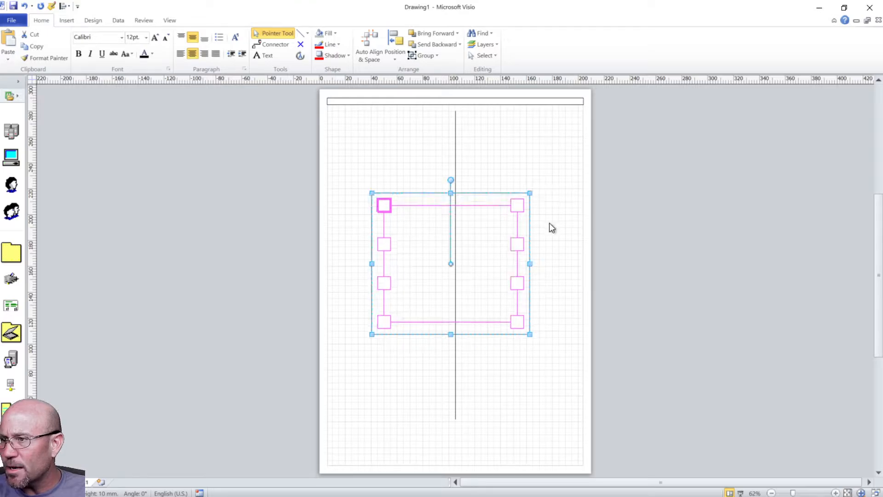
pyautogui.press('Right')
pyautogui.press('Right')
pyautogui.press('Right')
pyautogui.press('Right')
pyautogui.press('Right')
pyautogui.press('Right')
pyautogui.press('Right')
pyautogui.press('Right')
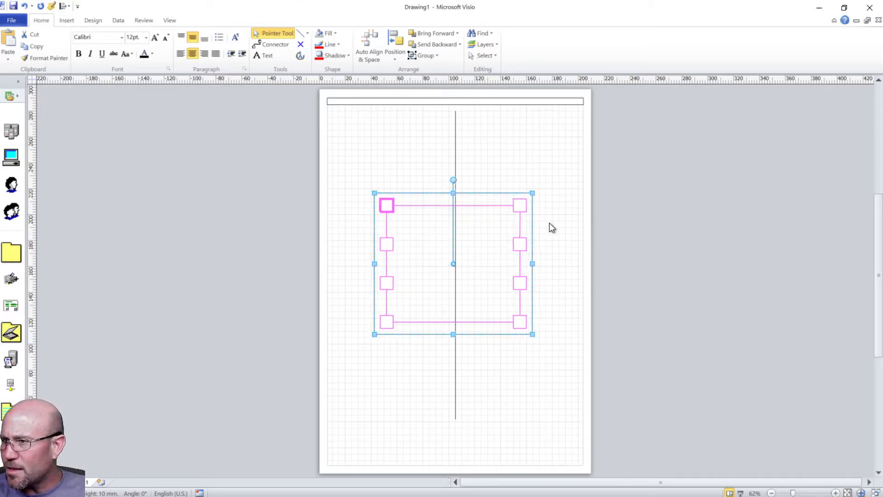
pyautogui.press('Right')
pyautogui.press('Right')
pyautogui.press('Right')
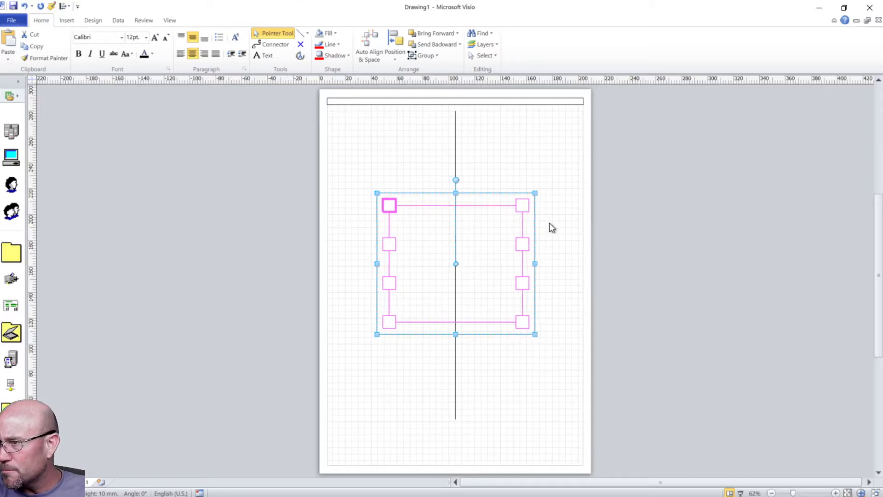
# Step: Examine the selection's upper centre handle against the vertical line at up to 400% magnification to check the alignment
pyautogui.keyDown('ctrl'); pyautogui.keyDown('shift'); pyautogui.click(455, 192); pyautogui.keyUp('shift'); pyautogui.keyUp('ctrl')
pyautogui.keyDown('ctrl'); pyautogui.keyDown('shift'); pyautogui.click(454, 194); pyautogui.keyUp('shift'); pyautogui.keyUp('ctrl')
pyautogui.keyDown('ctrl'); pyautogui.keyDown('shift'); pyautogui.click(454, 194); pyautogui.keyUp('shift'); pyautogui.keyUp('ctrl')
pyautogui.keyDown('ctrl'); pyautogui.keyDown('shift'); pyautogui.click(454, 194); pyautogui.keyUp('shift'); pyautogui.keyUp('ctrl')
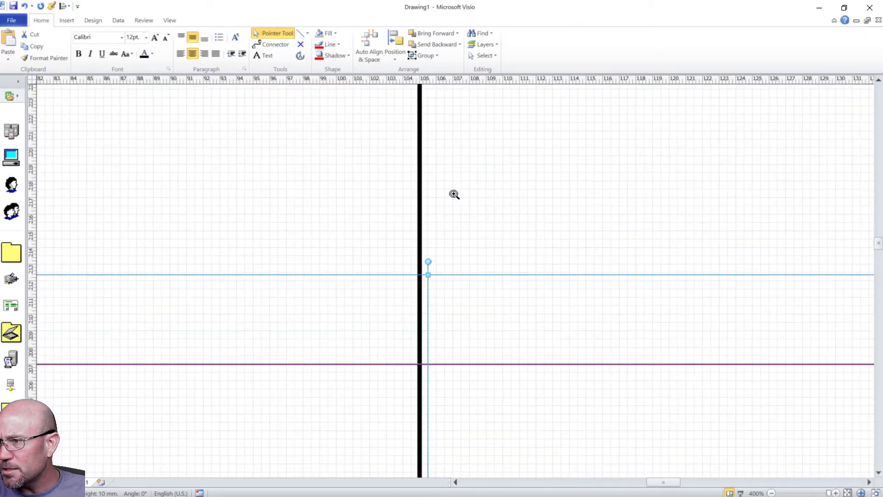
pyautogui.keyDown('ctrl'); pyautogui.keyDown('shift'); pyautogui.click(454, 194); pyautogui.keyUp('shift'); pyautogui.keyUp('ctrl')
pyautogui.keyDown('ctrl'); pyautogui.keyDown('shift'); pyautogui.rightClick(450, 331); pyautogui.keyUp('shift'); pyautogui.keyUp('ctrl')
pyautogui.keyDown('ctrl'); pyautogui.keyDown('shift'); pyautogui.rightClick(450, 331); pyautogui.keyUp('shift'); pyautogui.keyUp('ctrl')
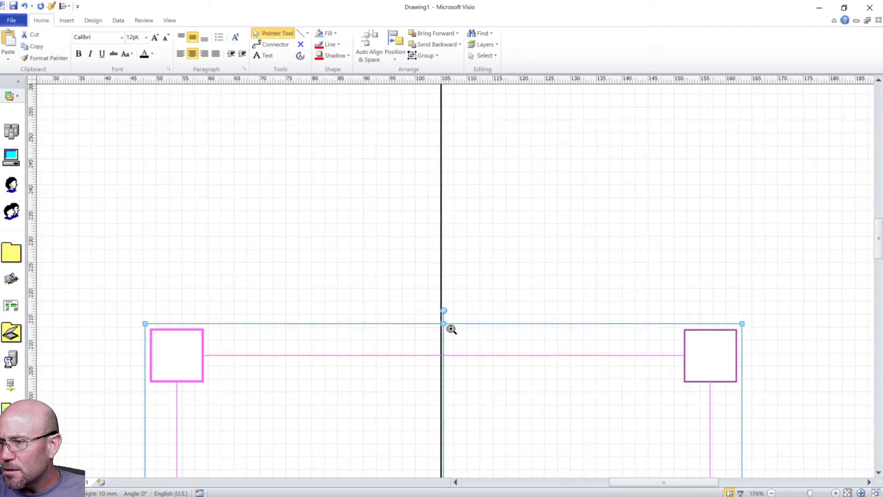
pyautogui.keyDown('ctrl'); pyautogui.keyDown('shift'); pyautogui.rightClick(450, 332); pyautogui.keyUp('shift'); pyautogui.keyUp('ctrl')
pyautogui.keyDown('ctrl'); pyautogui.keyDown('shift'); pyautogui.rightClick(450, 331); pyautogui.keyUp('shift'); pyautogui.keyUp('ctrl')
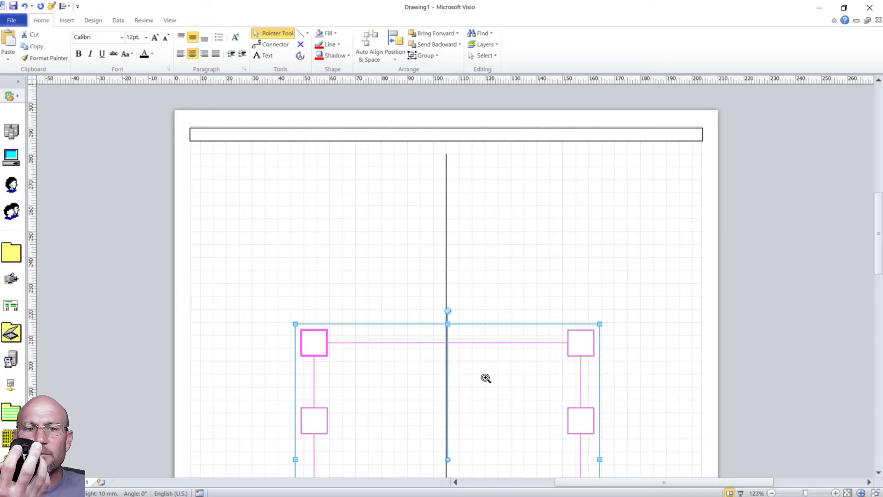
pyautogui.keyDown('ctrl'); pyautogui.keyDown('shift'); pyautogui.click(486, 378); pyautogui.keyUp('shift'); pyautogui.keyUp('ctrl')
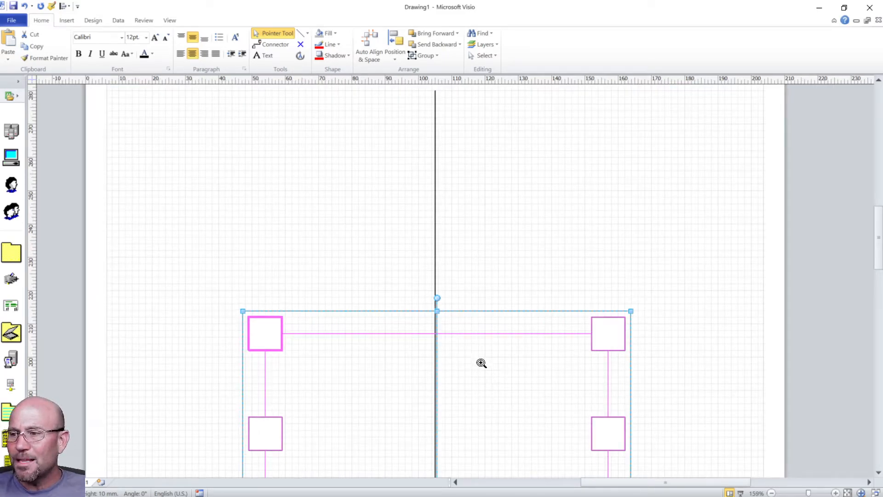
pyautogui.keyDown('ctrl'); pyautogui.keyDown('shift'); pyautogui.click(436, 317); pyautogui.keyUp('shift'); pyautogui.keyUp('ctrl')
pyautogui.keyDown('ctrl'); pyautogui.keyDown('shift'); pyautogui.click(436, 316); pyautogui.keyUp('shift'); pyautogui.keyUp('ctrl')
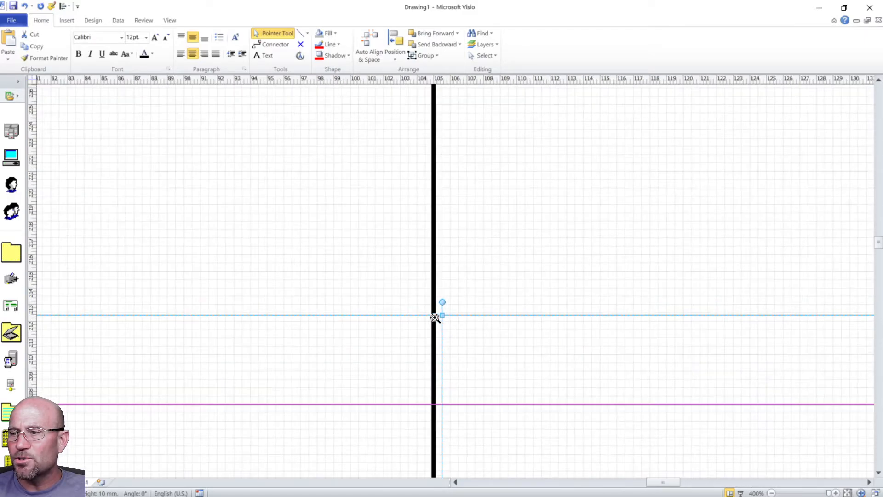
pyautogui.keyDown('ctrl'); pyautogui.keyDown('shift'); pyautogui.rightClick(435, 318); pyautogui.keyUp('shift'); pyautogui.keyUp('ctrl')
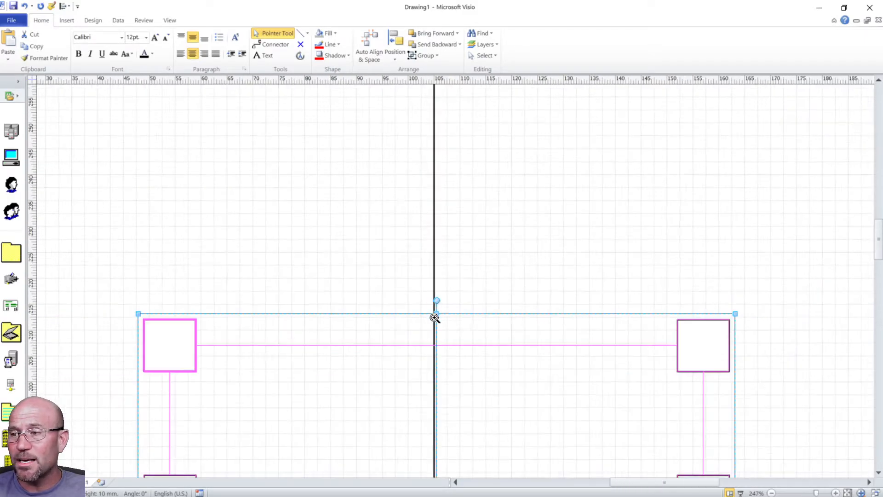
pyautogui.keyDown('ctrl'); pyautogui.keyDown('shift'); pyautogui.rightClick(434, 317); pyautogui.keyUp('shift'); pyautogui.keyUp('ctrl')
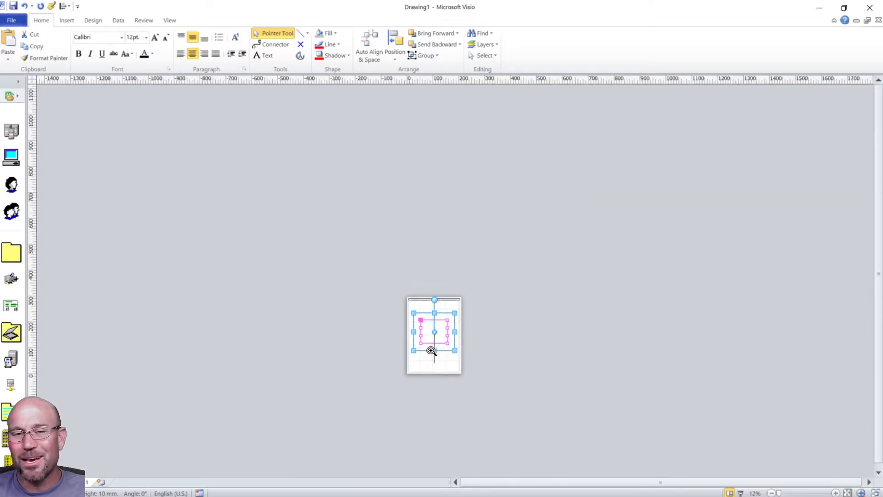
pyautogui.keyDown('ctrl'); pyautogui.keyDown('shift'); pyautogui.click(431, 351); pyautogui.keyUp('shift'); pyautogui.keyUp('ctrl')
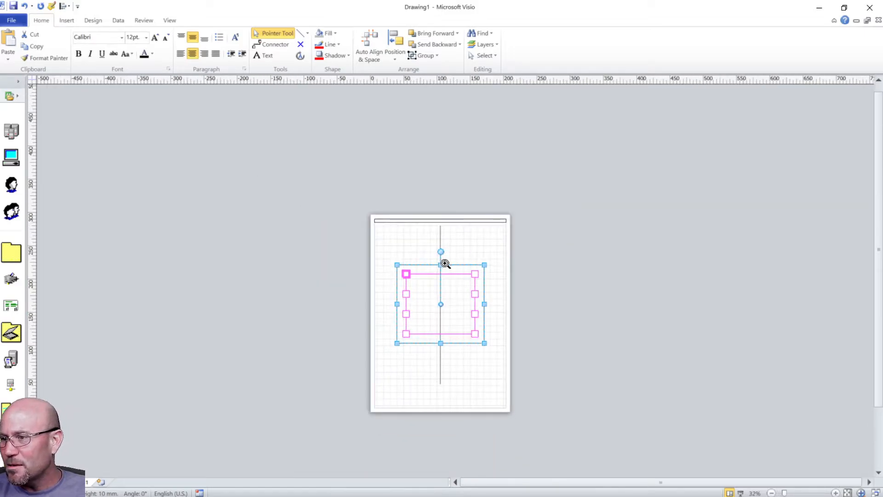
pyautogui.keyDown('ctrl'); pyautogui.keyDown('shift'); pyautogui.click(445, 257); pyautogui.keyUp('shift'); pyautogui.keyUp('ctrl')
pyautogui.keyDown('ctrl'); pyautogui.keyDown('shift'); pyautogui.click(445, 267); pyautogui.keyUp('shift'); pyautogui.keyUp('ctrl')
pyautogui.keyDown('ctrl'); pyautogui.keyDown('shift'); pyautogui.click(435, 267); pyautogui.keyUp('shift'); pyautogui.keyUp('ctrl')
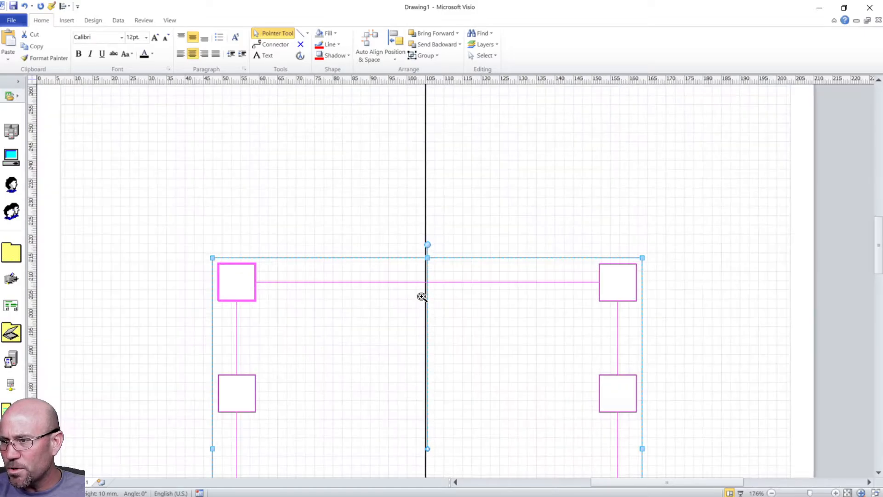
pyautogui.keyDown('ctrl'); pyautogui.keyDown('shift'); pyautogui.click(429, 233); pyautogui.keyUp('shift'); pyautogui.keyUp('ctrl')
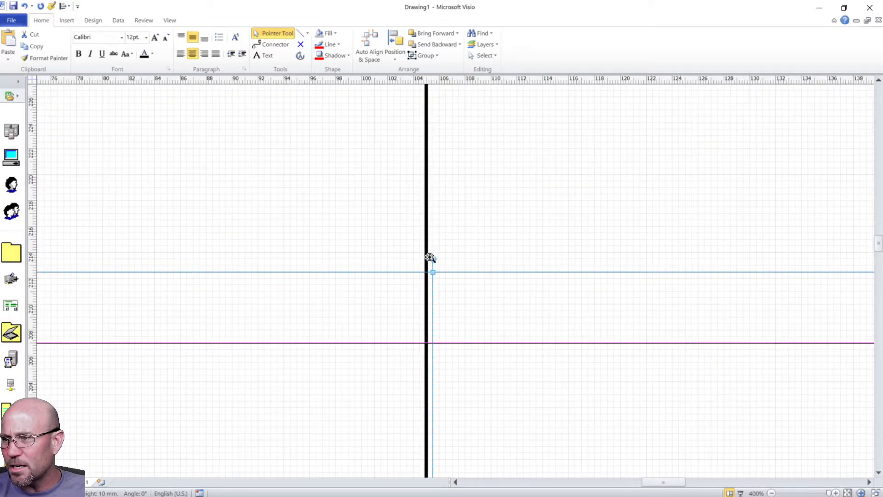
# Step: Nudge the selected squares and connectors left until the selection's upper centre handle sits exactly on the vertical line, and deselect them
pyautogui.keyDown('ctrl'); pyautogui.keyDown('shift'); pyautogui.rightClick(430, 281); pyautogui.keyUp('shift'); pyautogui.keyUp('ctrl')
pyautogui.keyDown('ctrl'); pyautogui.keyDown('shift'); pyautogui.rightClick(430, 281); pyautogui.keyUp('shift'); pyautogui.keyUp('ctrl')
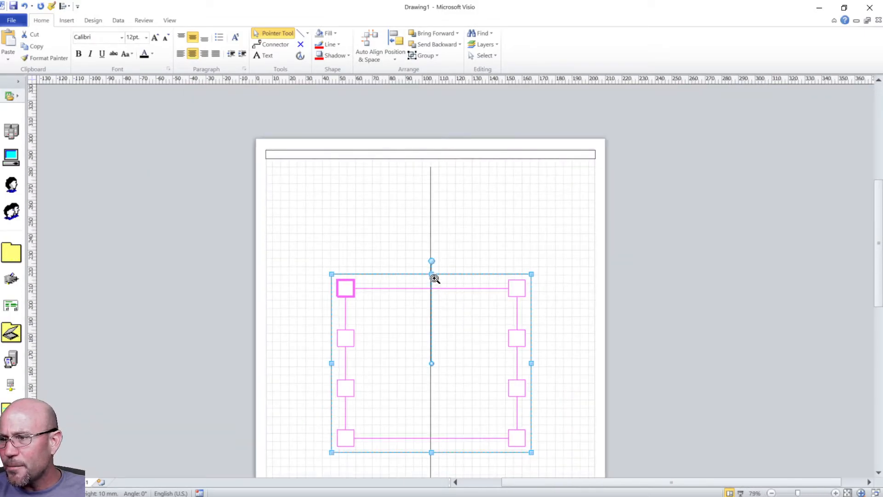
pyautogui.keyDown('ctrl'); pyautogui.keyDown('shift'); pyautogui.click(433, 278); pyautogui.keyUp('shift'); pyautogui.keyUp('ctrl')
pyautogui.keyDown('ctrl'); pyautogui.keyDown('shift'); pyautogui.click(428, 304); pyautogui.keyUp('shift'); pyautogui.keyUp('ctrl')
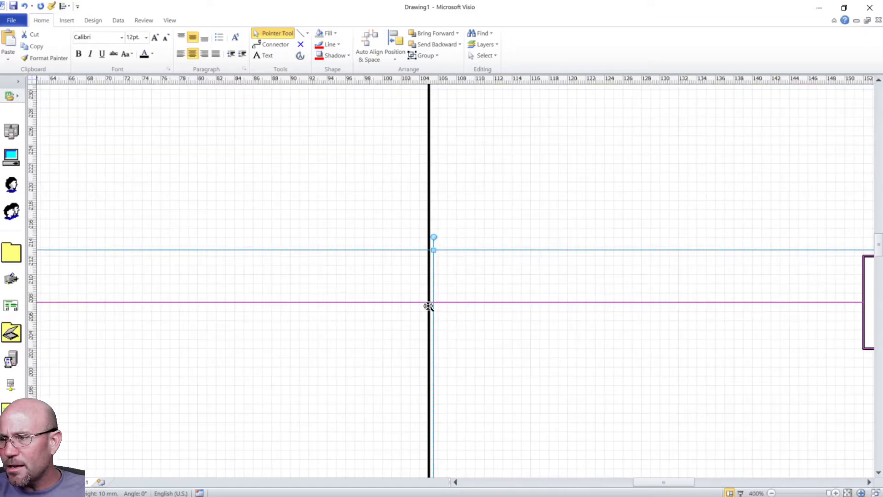
pyautogui.keyDown('ctrl'); pyautogui.keyDown('shift'); pyautogui.click(449, 200); pyautogui.keyUp('shift'); pyautogui.keyUp('ctrl')
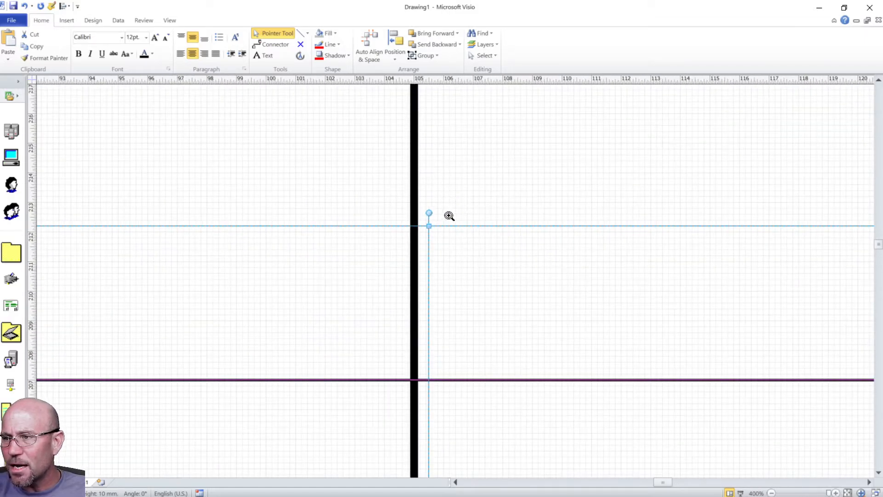
pyautogui.keyDown('ctrl'); pyautogui.keyDown('shift'); pyautogui.click(411, 231); pyautogui.keyUp('shift'); pyautogui.keyUp('ctrl')
pyautogui.press('Left')
pyautogui.press('Left')
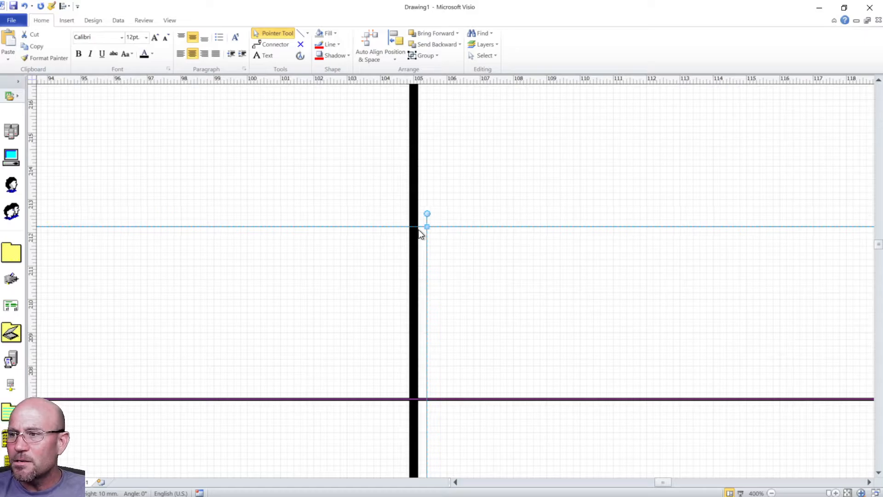
pyautogui.press('Left')
pyautogui.press('Left')
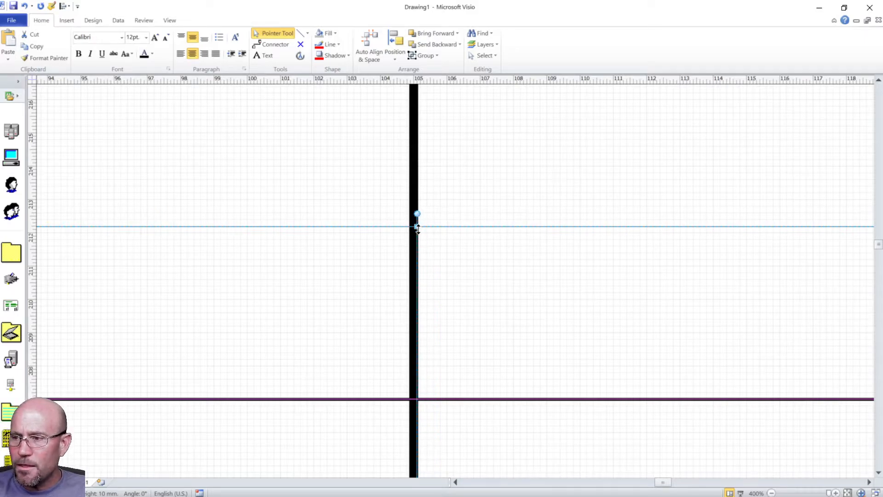
pyautogui.press('Left')
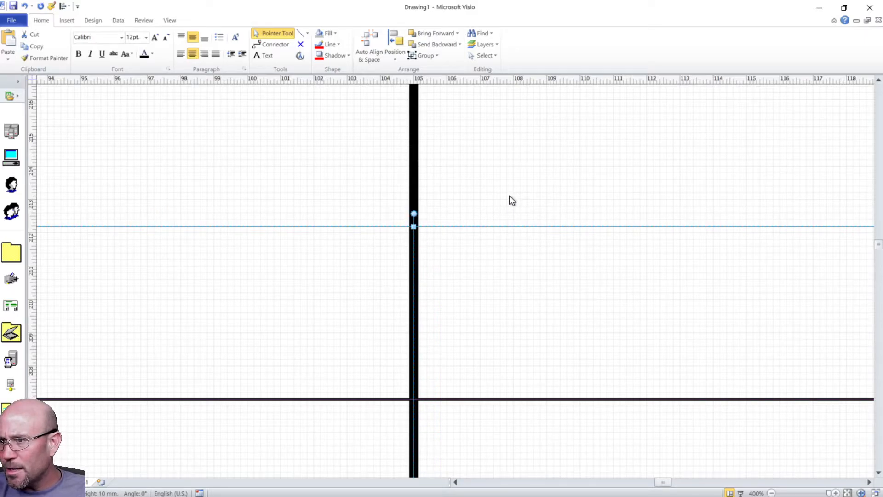
pyautogui.keyDown('ctrl'); pyautogui.keyDown('shift'); pyautogui.rightClick(416, 245); pyautogui.keyUp('shift'); pyautogui.keyUp('ctrl')
pyautogui.keyDown('ctrl'); pyautogui.keyDown('shift'); pyautogui.rightClick(416, 247); pyautogui.keyUp('shift'); pyautogui.keyUp('ctrl')
pyautogui.keyDown('ctrl'); pyautogui.keyDown('shift'); pyautogui.rightClick(416, 247); pyautogui.keyUp('shift'); pyautogui.keyUp('ctrl')
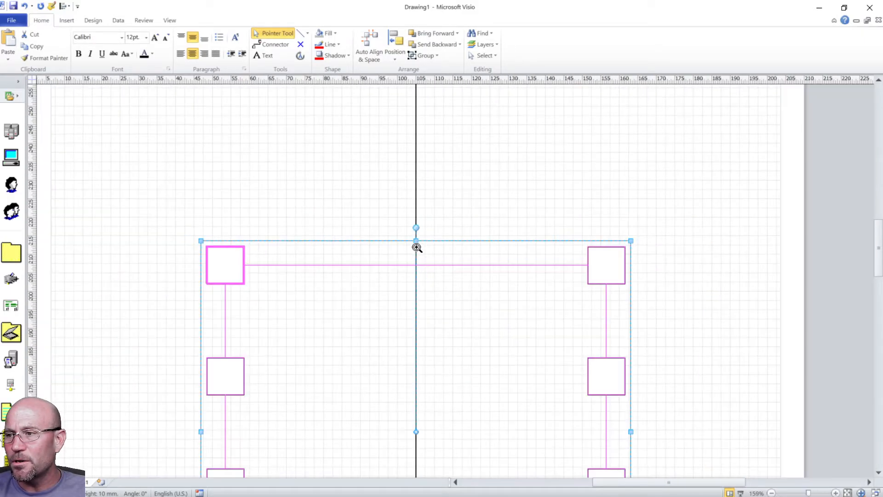
pyautogui.keyDown('ctrl'); pyautogui.keyDown('shift'); pyautogui.rightClick(417, 247); pyautogui.keyUp('shift'); pyautogui.keyUp('ctrl')
pyautogui.keyDown('ctrl'); pyautogui.keyDown('shift'); pyautogui.rightClick(416, 247); pyautogui.keyUp('shift'); pyautogui.keyUp('ctrl')
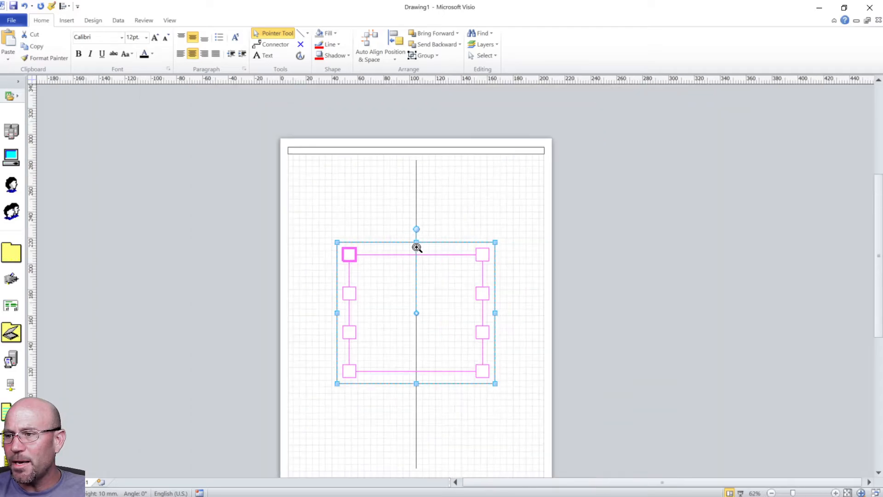
pyautogui.click(457, 222)
# Step: Try to copy the long thin bar near the page's upper edge down and to the left, and undo the copy
pyautogui.click(366, 151)
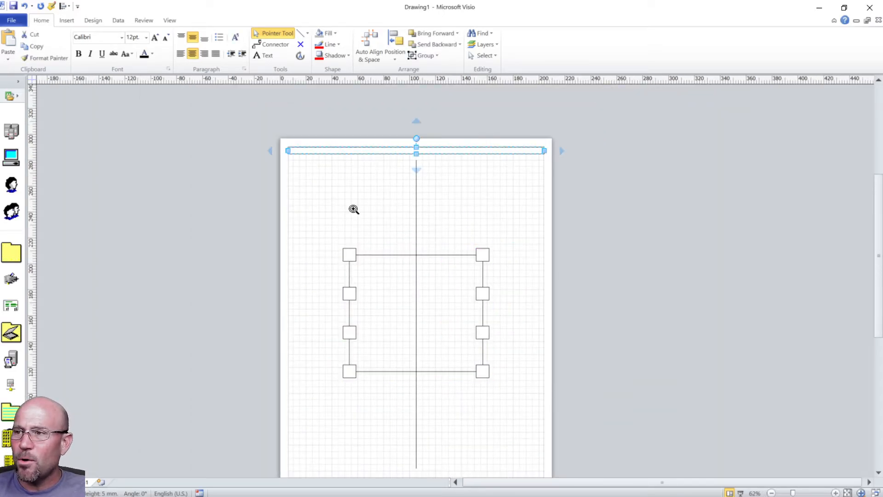
pyautogui.keyDown('ctrl'); pyautogui.keyDown('shift'); pyautogui.rightClick(355, 209); pyautogui.keyUp('shift'); pyautogui.keyUp('ctrl')
pyautogui.keyDown('ctrl'); pyautogui.keyDown('shift'); pyautogui.click(357, 179); pyautogui.keyUp('shift'); pyautogui.keyUp('ctrl')
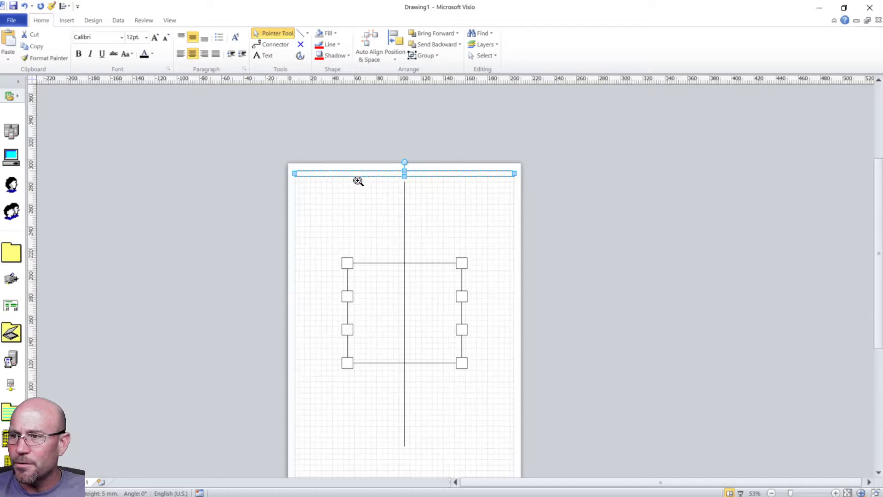
pyautogui.keyDown('ctrl'); pyautogui.keyDown('shift'); pyautogui.rightClick(375, 193); pyautogui.keyUp('shift'); pyautogui.keyUp('ctrl')
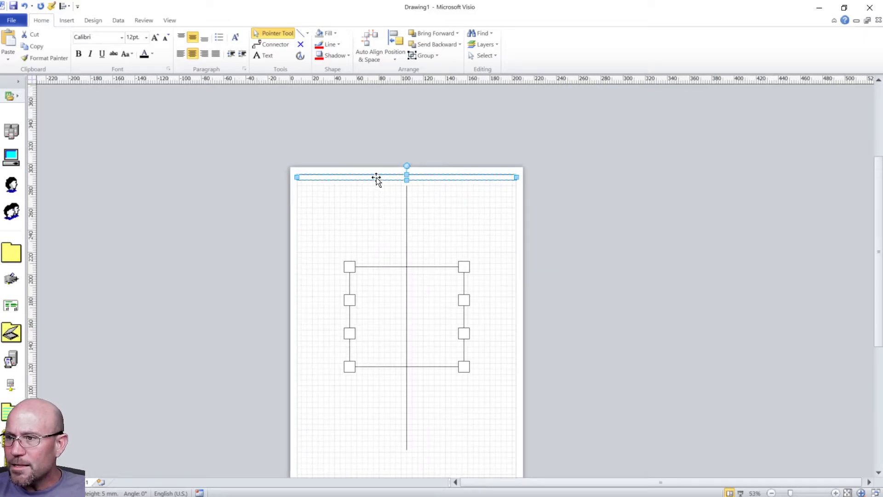
pyautogui.keyDown('ctrl'); pyautogui.keyDown('shift'); pyautogui.rightClick(379, 185); pyautogui.keyUp('shift'); pyautogui.keyUp('ctrl')
pyautogui.keyDown('ctrl'); pyautogui.keyDown('shift'); pyautogui.click(383, 190); pyautogui.keyUp('shift'); pyautogui.keyUp('ctrl')
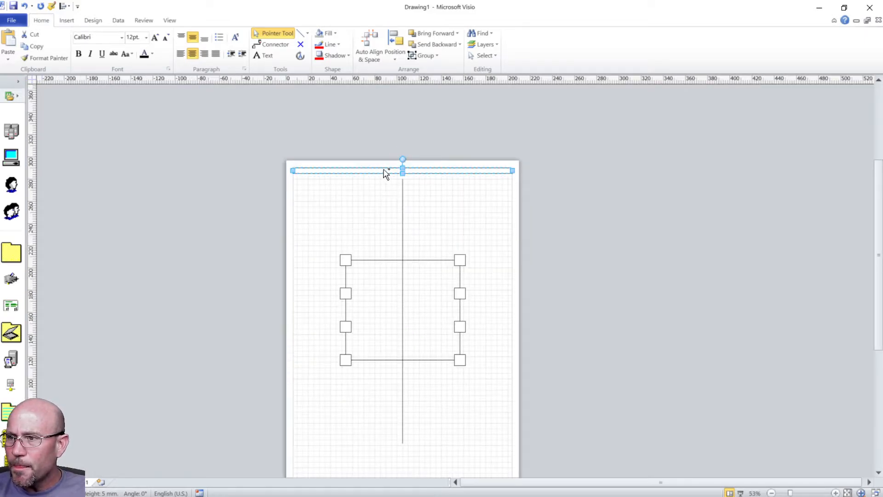
pyautogui.moveTo(385, 174)
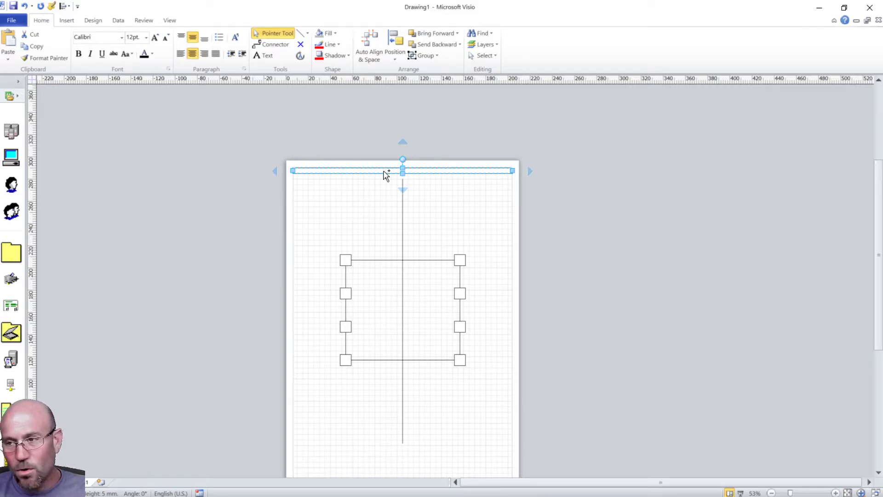
pyautogui.keyDown('ctrl'); pyautogui.moveTo(384, 172); pyautogui.dragTo(296, 228); pyautogui.keyUp('ctrl')
pyautogui.hotkey('ctrl', 'z')
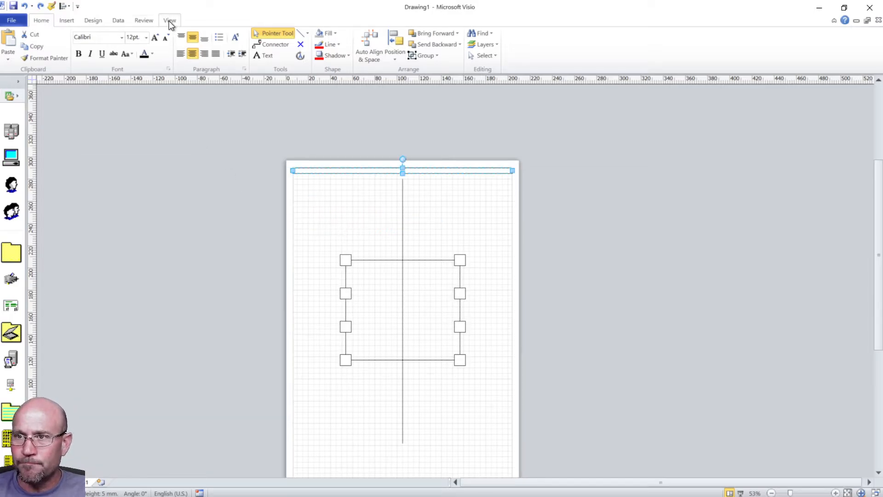
# Step: Turn off the page's Auto Size option and place a copy of the thin bar lower down, across the left page edge
pyautogui.click(93, 21)
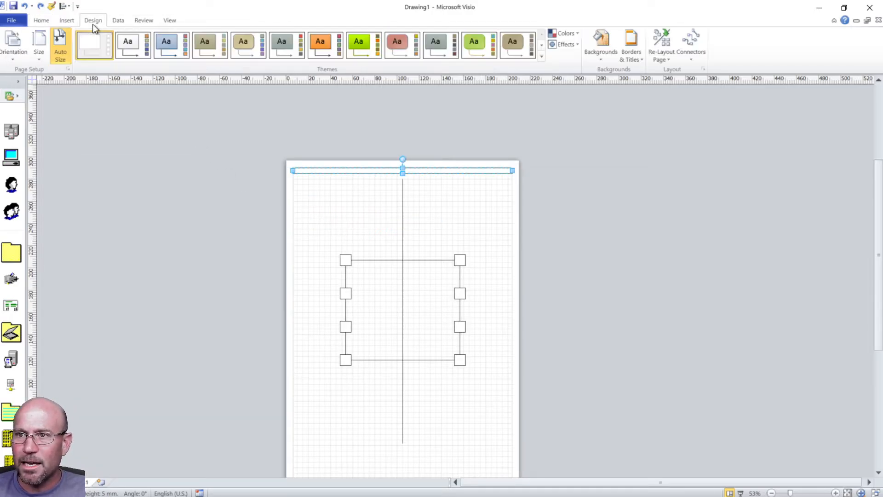
pyautogui.click(59, 56)
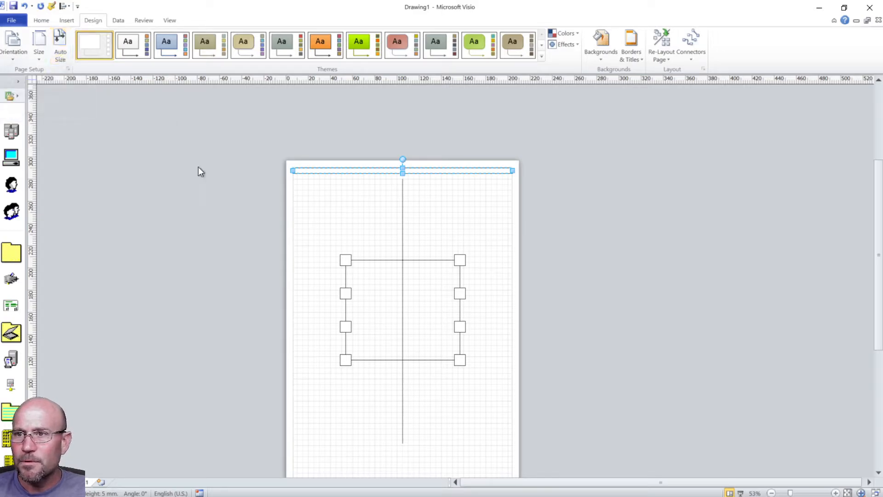
pyautogui.click(354, 226)
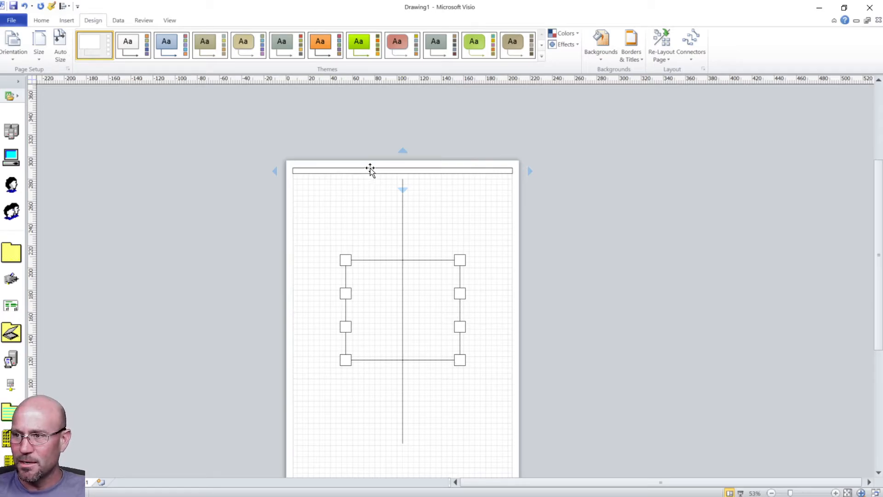
pyautogui.click(370, 171)
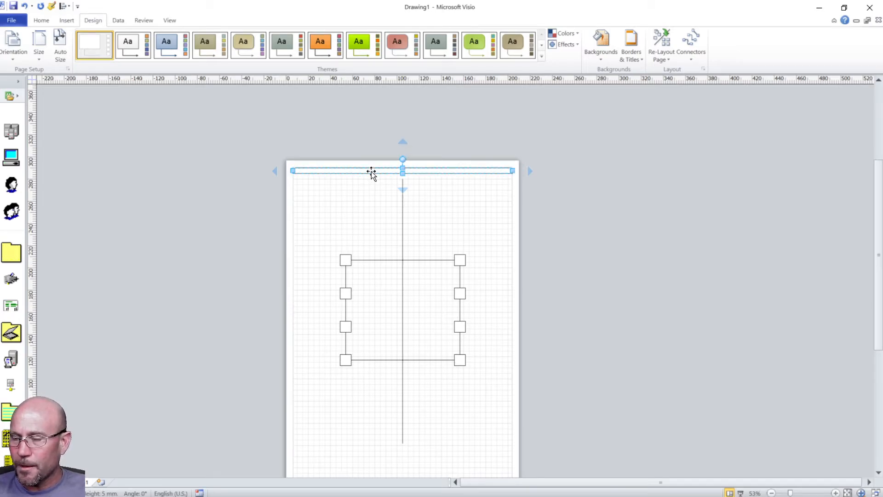
pyautogui.moveTo(372, 174); pyautogui.dragTo(223, 245)
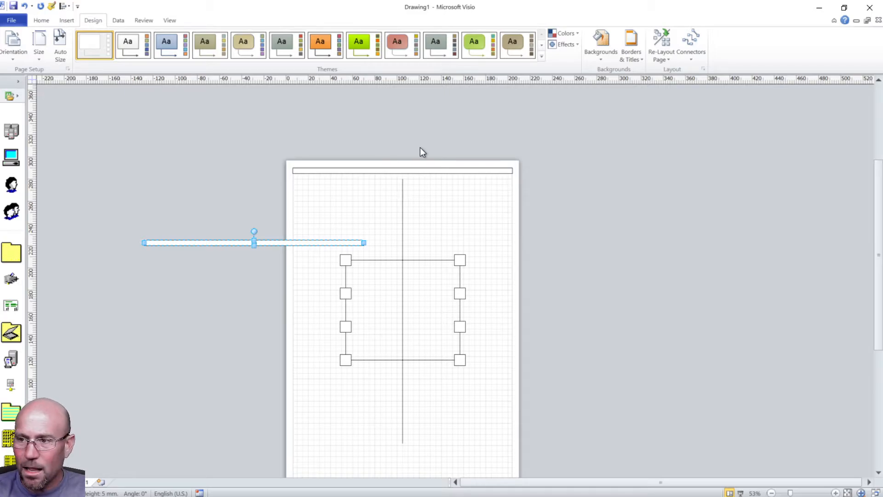
# Step: Rotate the copied bar left repeatedly in 90° increments, ending with it vertical at 90°
pyautogui.hotkey('ctrl', 'l')
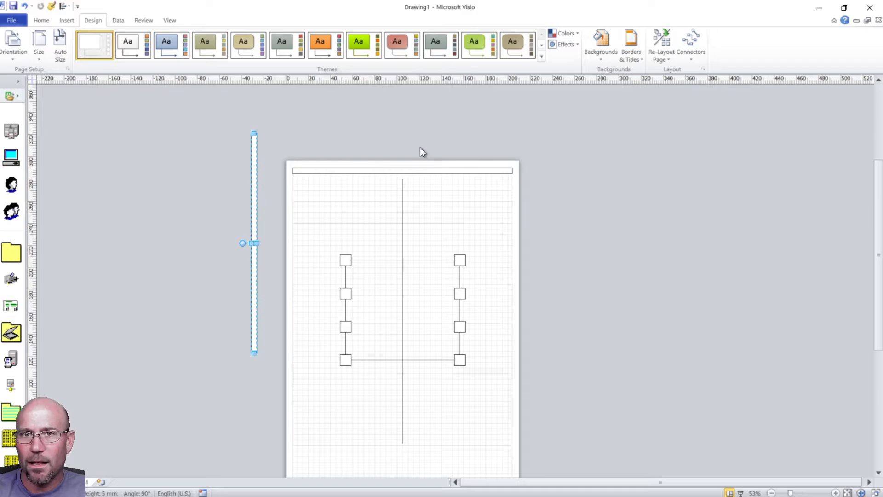
pyautogui.hotkey('ctrl', 'l')
pyautogui.hotkey('ctrl', 'l')
pyautogui.hotkey('ctrl', 'l')
pyautogui.hotkey('ctrl', 'l')
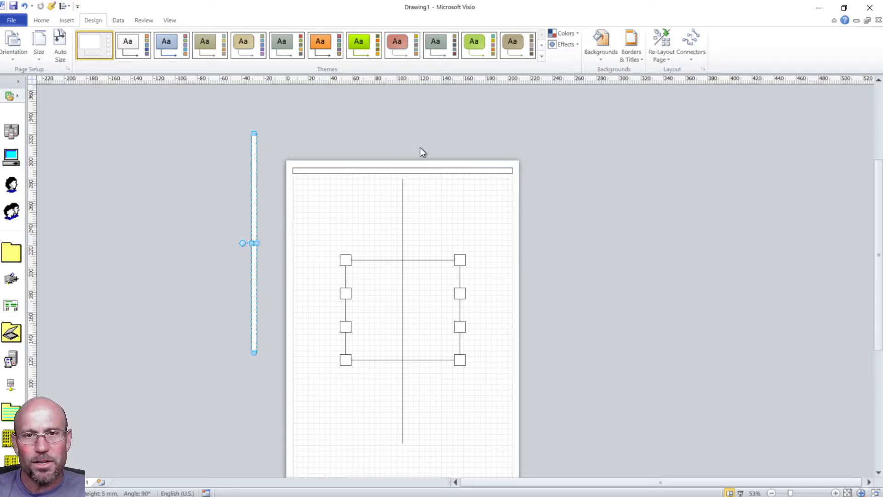
# Step: Rotate the copied bar right in 90° increments until it lies horizontal at -180°
pyautogui.hotkey('ctrl', 'h')
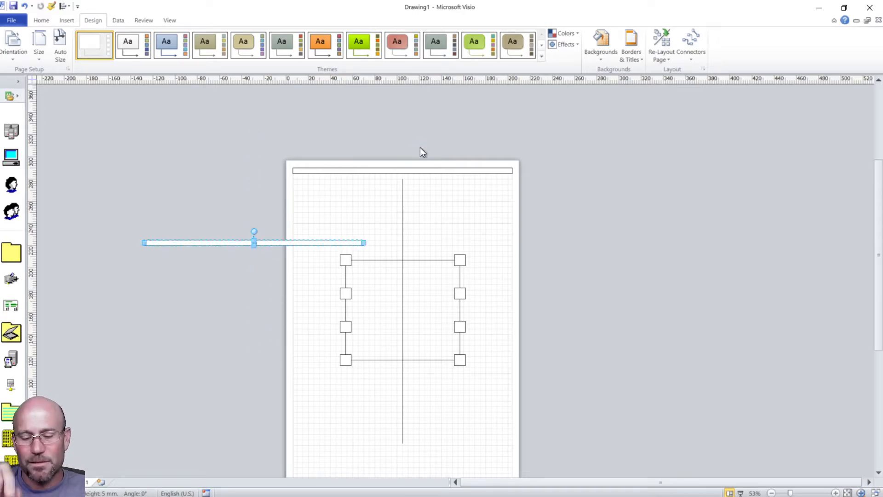
pyautogui.hotkey('ctrl', 'r')
pyautogui.hotkey('ctrl', 'r')
pyautogui.hotkey('ctrl', 'r')
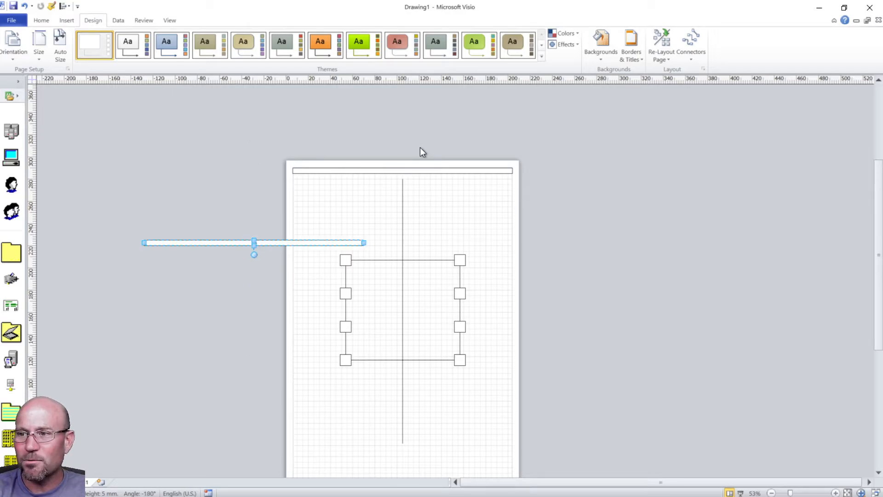
pyautogui.hotkey('ctrl', 'r')
pyautogui.hotkey('ctrl', 'r')
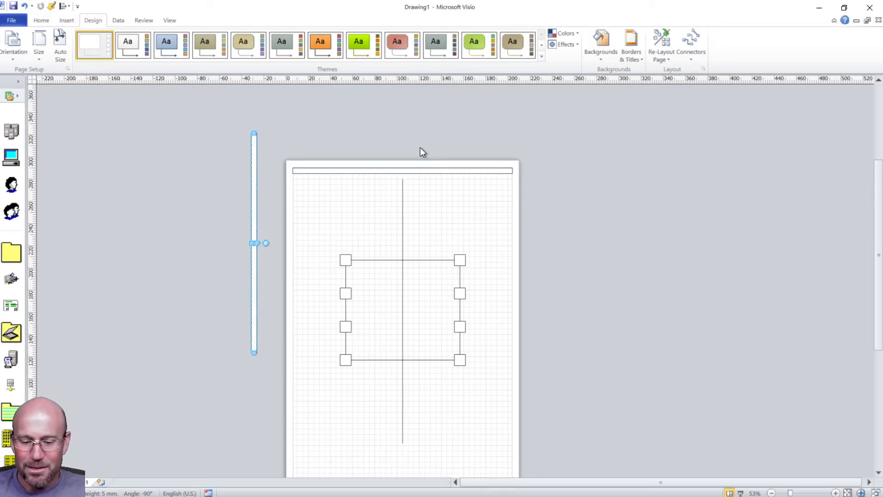
pyautogui.hotkey('ctrl', 'r')
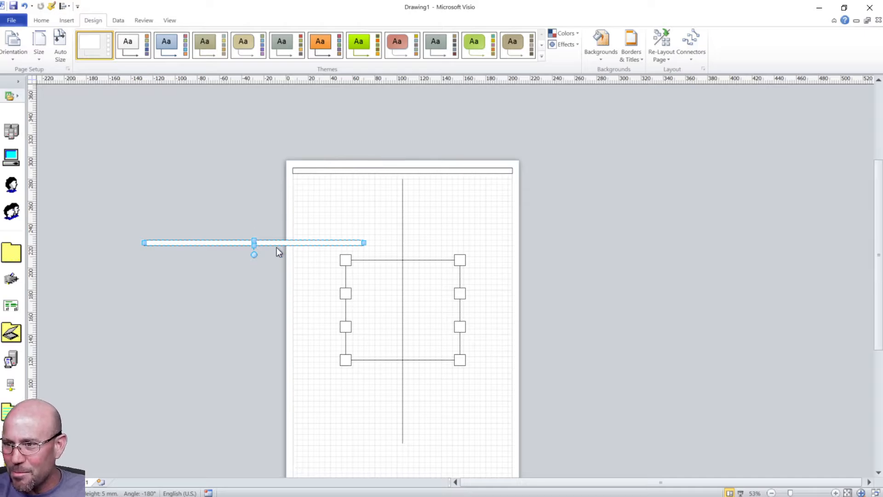
# Step: Add the text ORIENTATION to the copied bar and finish the text editing
pyautogui.moveTo(275, 243); pyautogui.dragTo(281, 242)
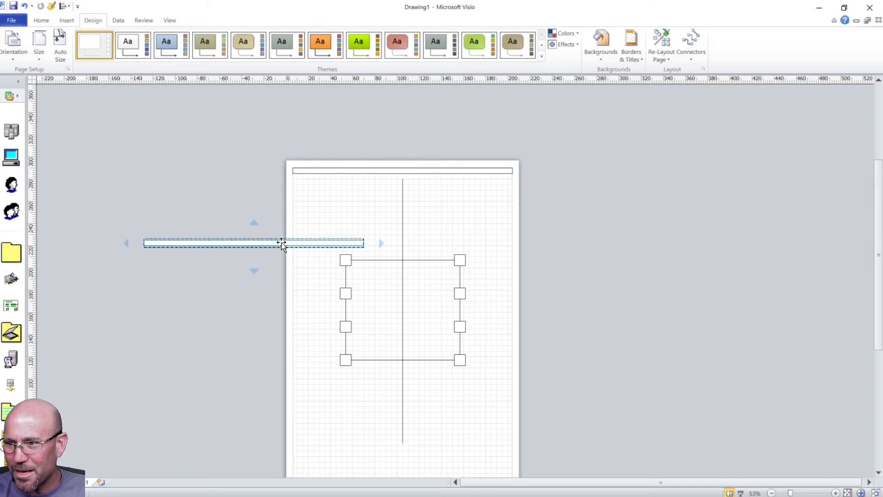
pyautogui.doubleClick(282, 242)
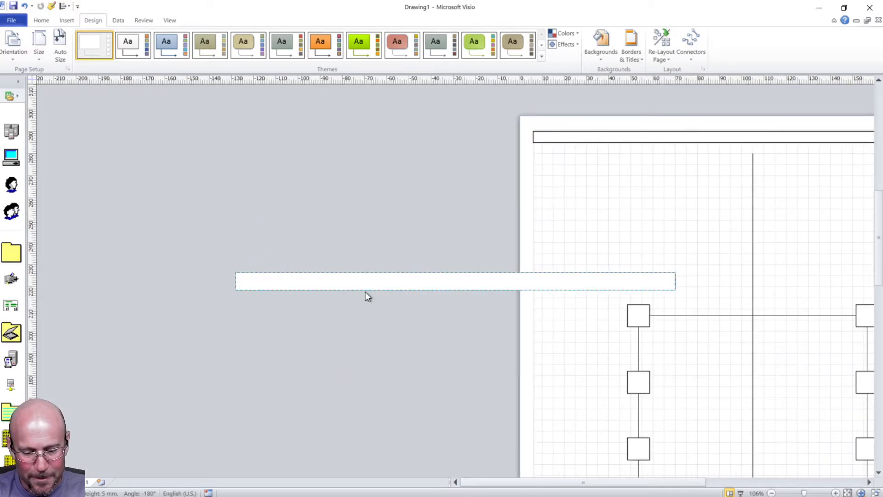
pyautogui.write('ORITE')
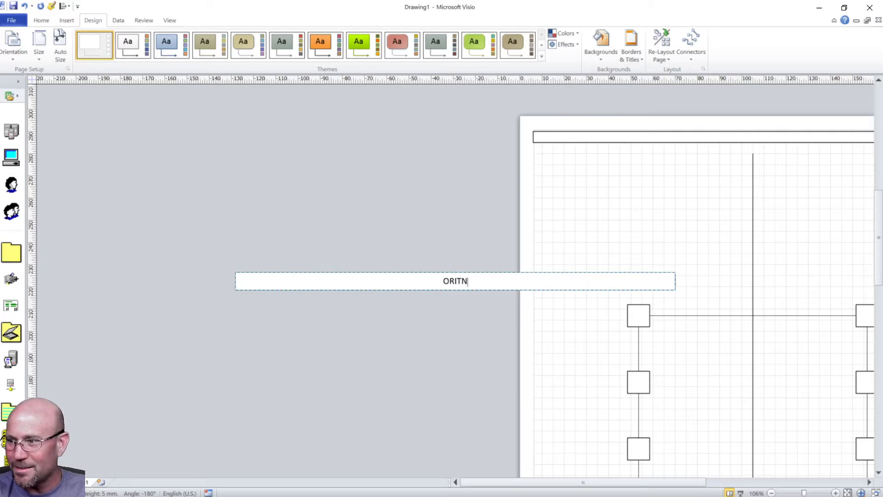
pyautogui.press('BackSpace')
pyautogui.press('BackSpace')
pyautogui.write('ENTATION')
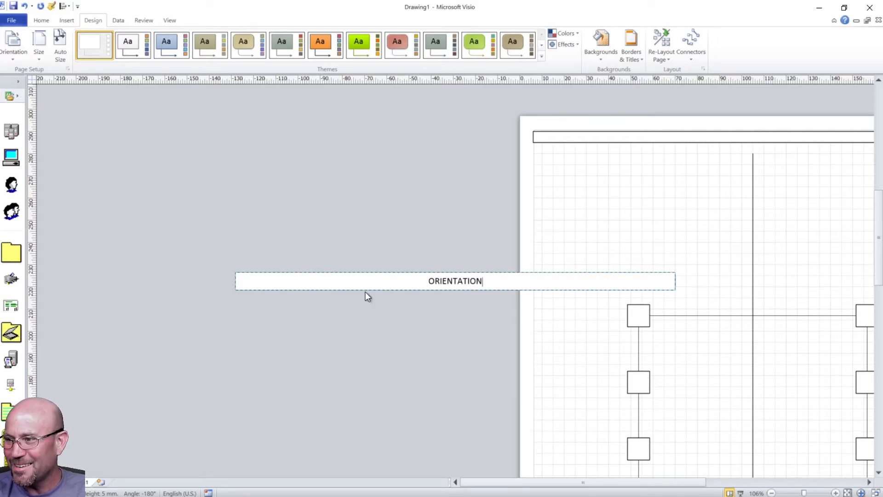
pyautogui.click(365, 292)
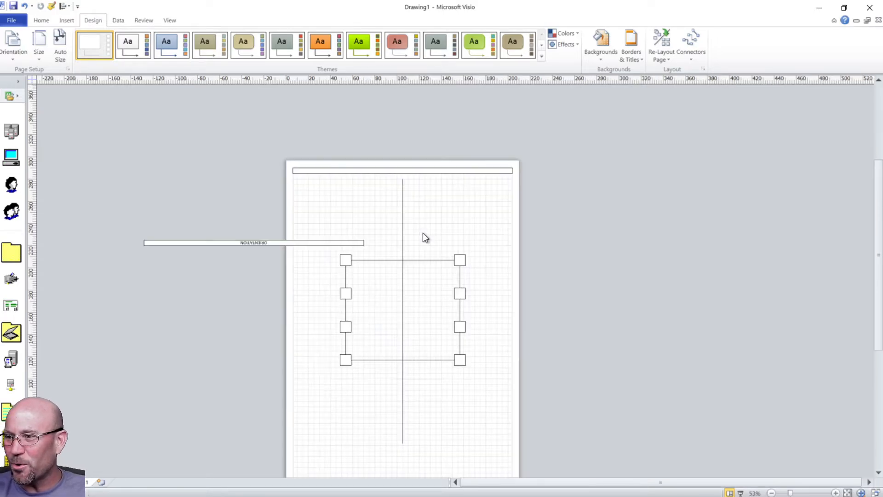
# Step: Rotate the bar labelled ORIENTATION left by 90° so it stands vertical at -90°
pyautogui.click(261, 244)
pyautogui.scroll(1, 222, 250)
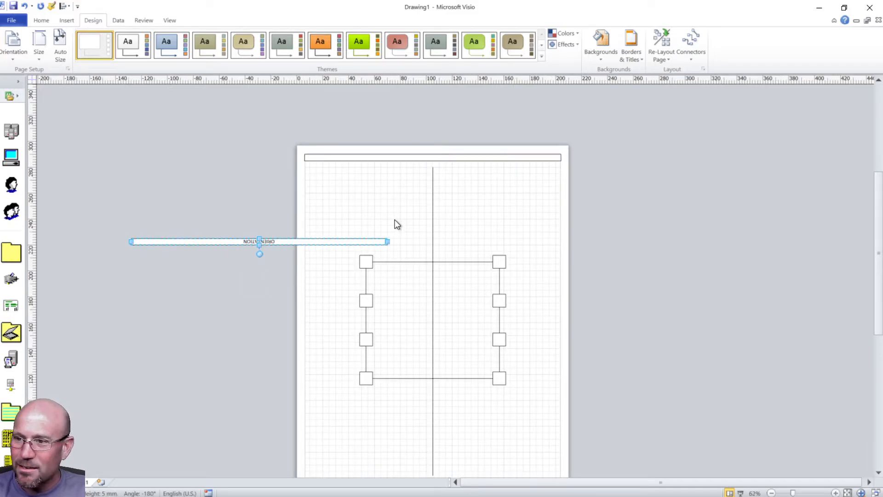
pyautogui.hotkey('ctrl', 'l')
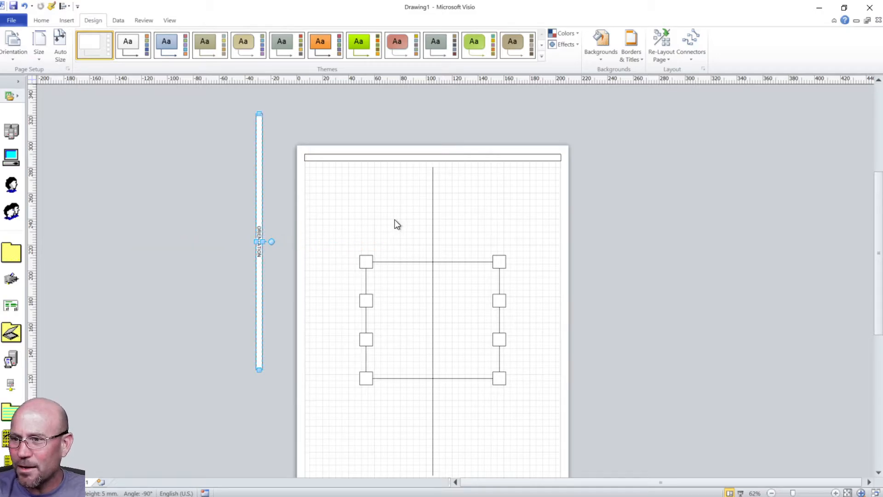
pyautogui.scroll(3, 239, 215)
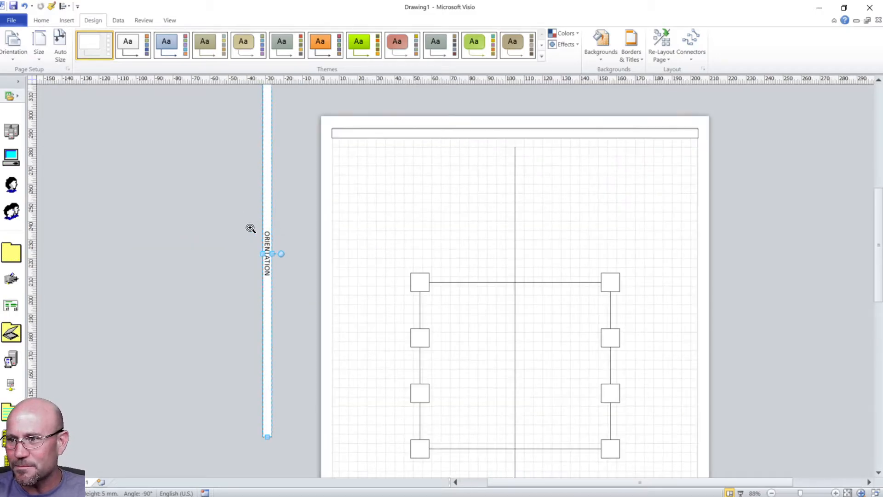
# Step: Shorten the vertical ORIENTATION bar from its upper end to about 73 mm and rotate it left twice to 90°
pyautogui.scroll(-3, 277, 221)
pyautogui.moveTo(271, 119); pyautogui.dragTo(270, 282)
pyautogui.scroll(3, 266, 352)
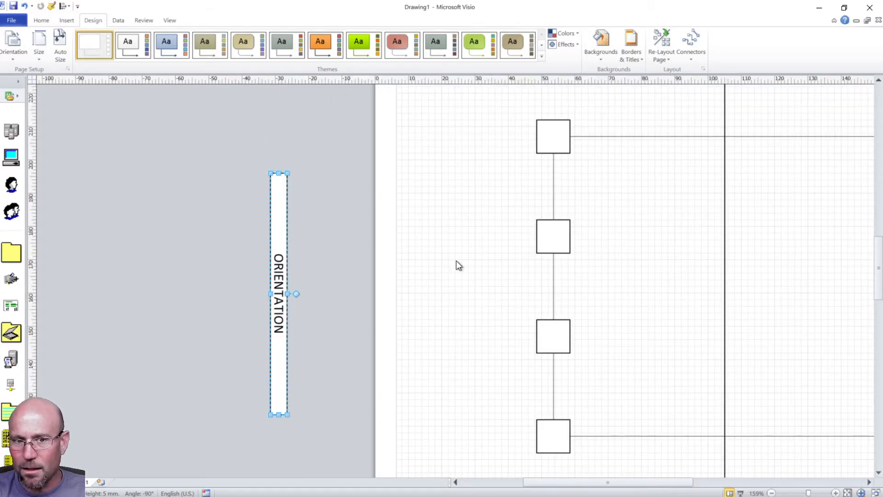
pyautogui.hotkey('ctrl', 'l')
pyautogui.hotkey('ctrl', 'l')
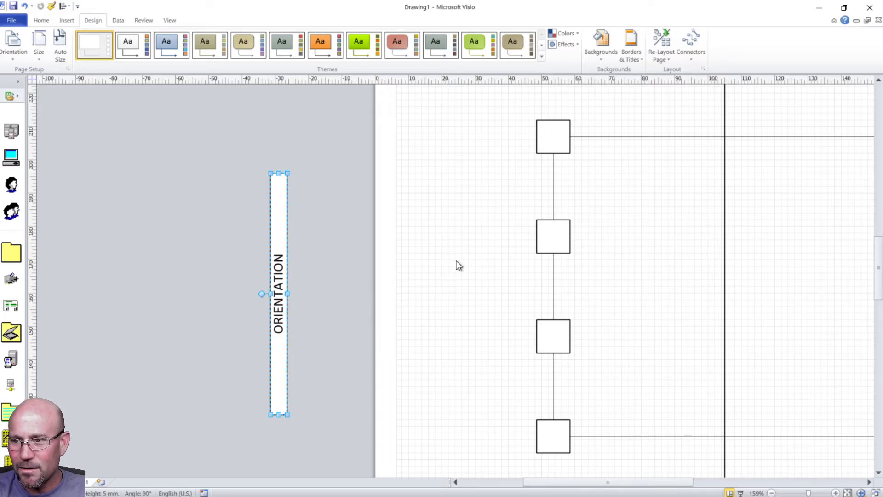
# Step: Rotate the ORIENTATION bar left in 90° increments to 0°, and rotate it right through a full turn back to 0°
pyautogui.hotkey('ctrl', 'l')
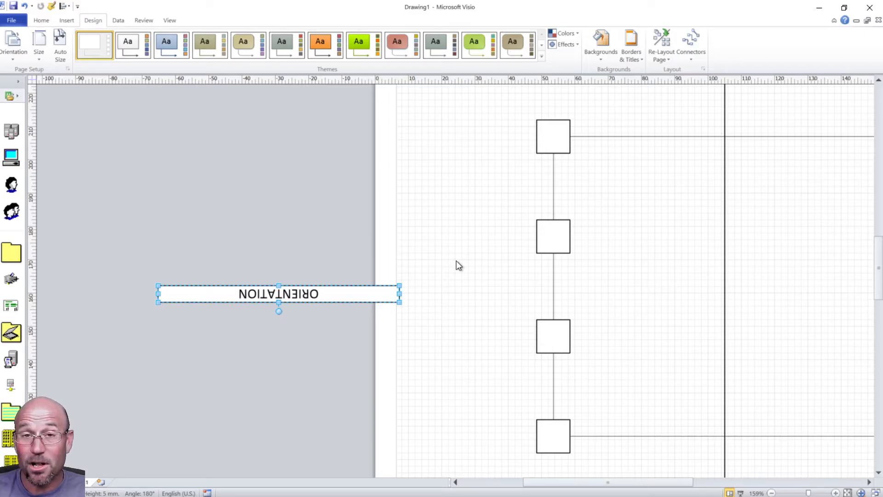
pyautogui.hotkey('ctrl', 'l')
pyautogui.hotkey('ctrl', 'l')
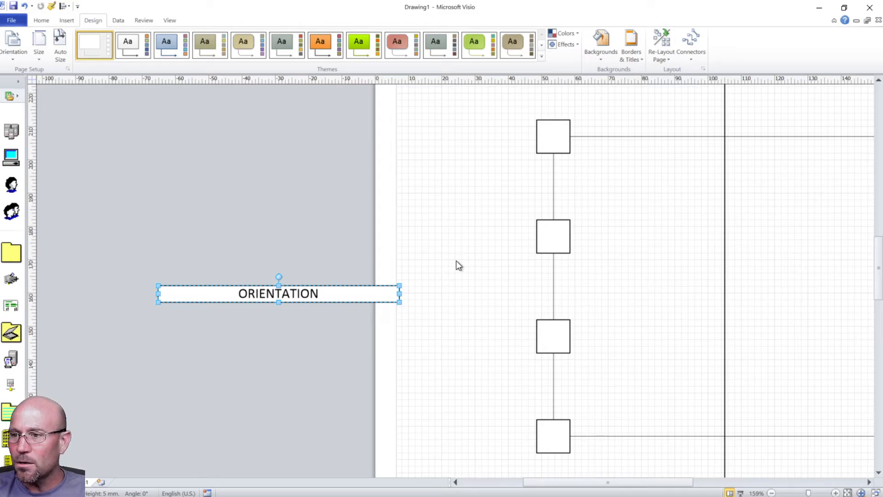
pyautogui.hotkey('ctrl', 'r')
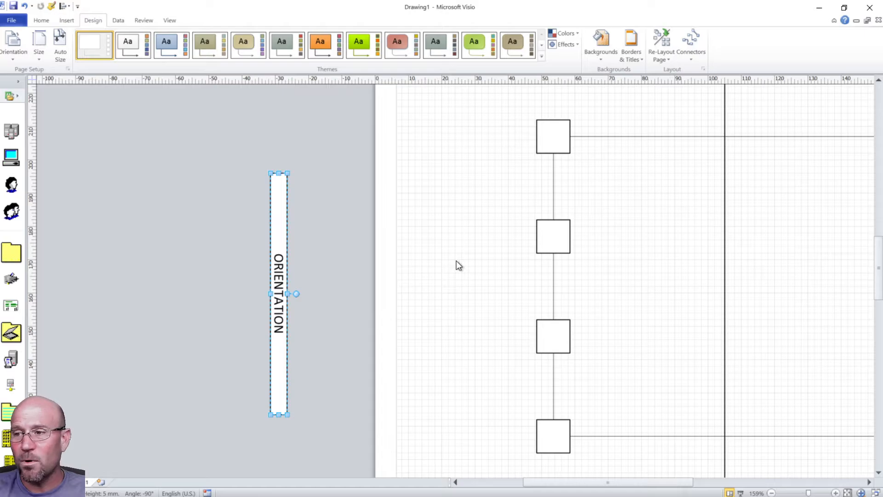
pyautogui.hotkey('ctrl', 'r')
pyautogui.hotkey('ctrl', 'r')
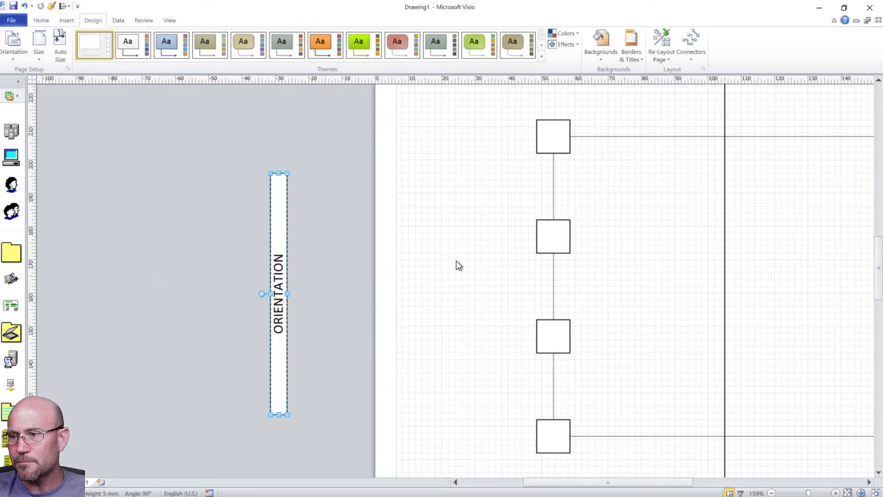
pyautogui.hotkey('ctrl', 'r')
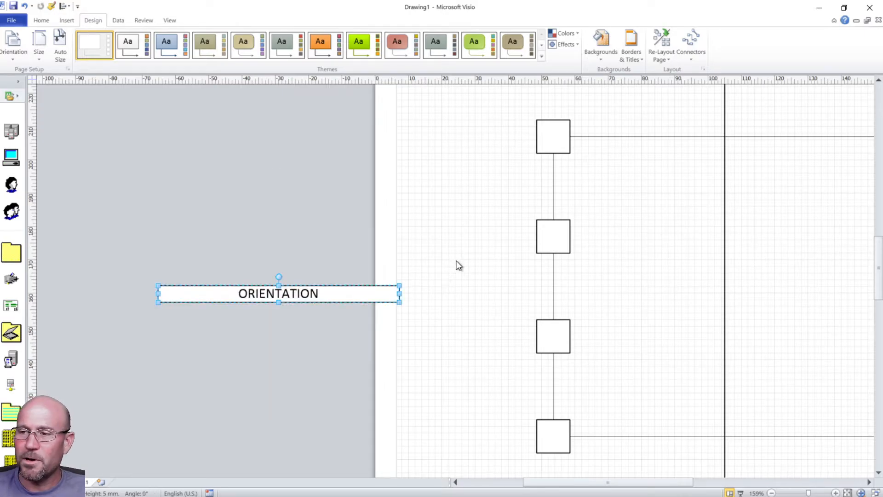
# Step: Delete the bar labelled ORIENTATION
pyautogui.scroll(-5, 325, 292)
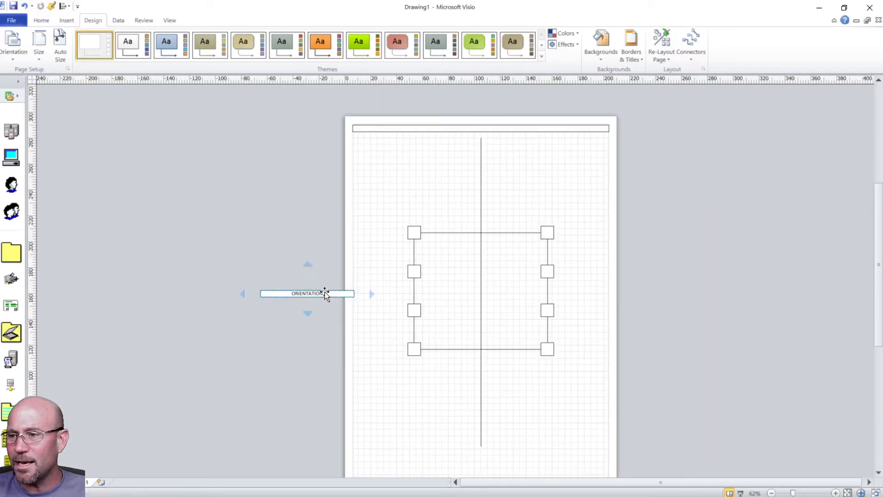
pyautogui.click(381, 336)
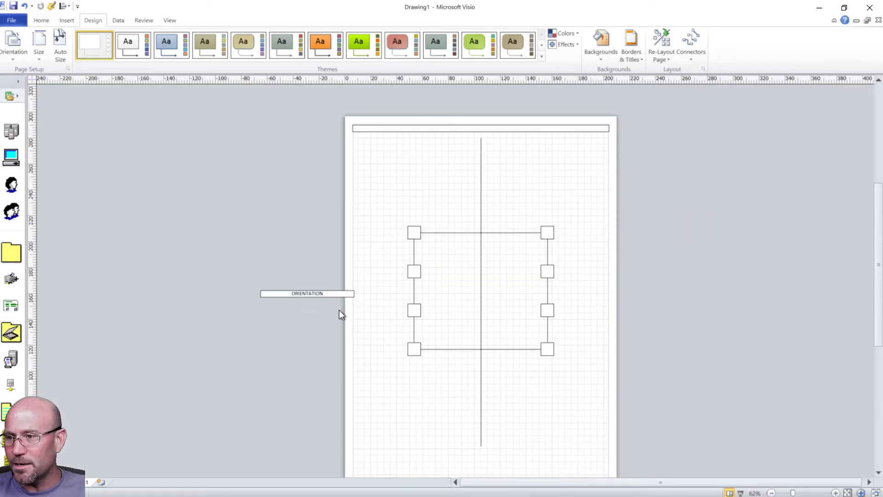
pyautogui.click(340, 293)
pyautogui.press('Delete')
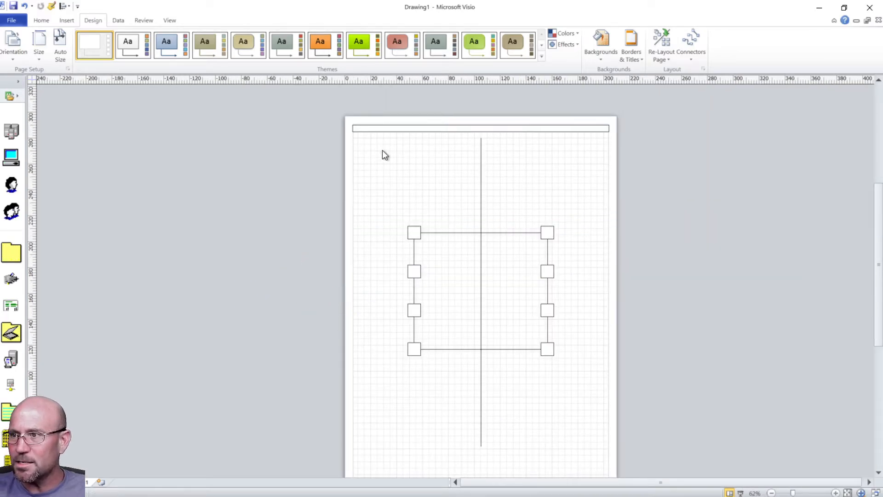
# Step: Copy the bar at the top of the page, rotate the copy left to 90° and place it along the left page margin
pyautogui.click(404, 128)
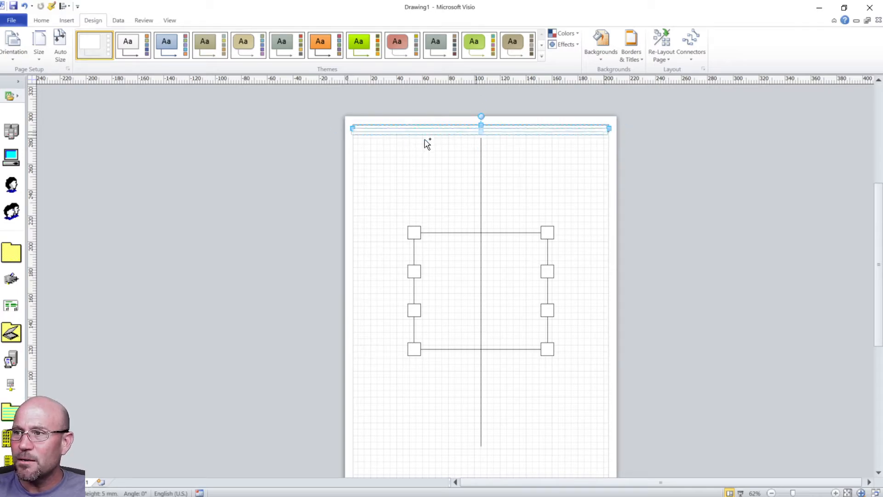
pyautogui.moveTo(435, 129); pyautogui.dragTo(261, 245)
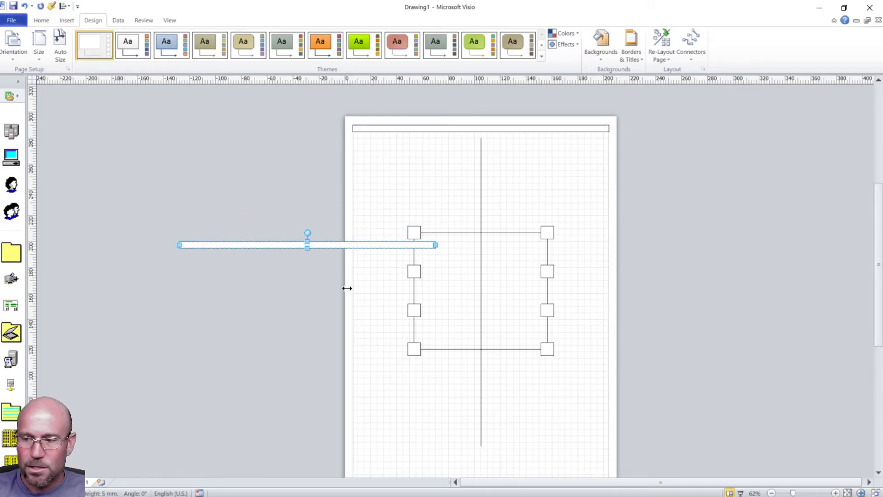
pyautogui.hotkey('ctrl', 'l')
pyautogui.moveTo(306, 288); pyautogui.dragTo(365, 375)
# Step: Adjust the lower and upper ends of the vertical bar so they meet the bottom and top page margins
pyautogui.scroll(-3, 381, 349)
pyautogui.scroll(4, 361, 377)
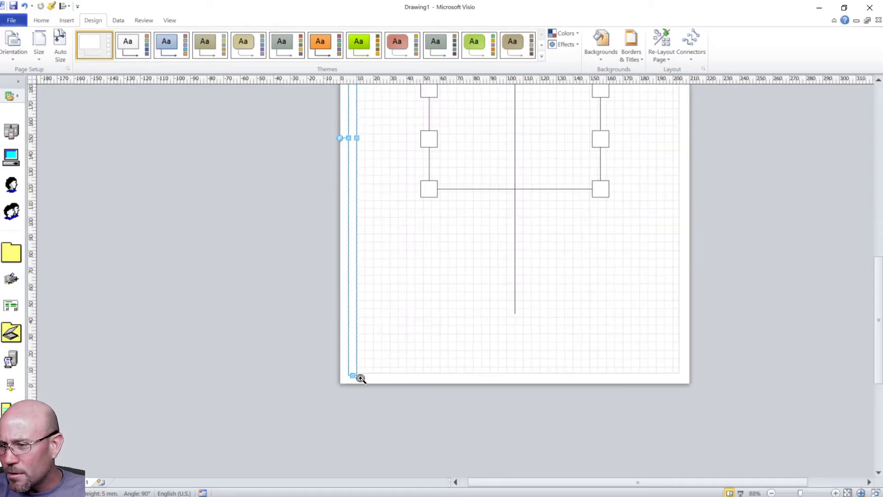
pyautogui.moveTo(343, 373); pyautogui.dragTo(343, 369)
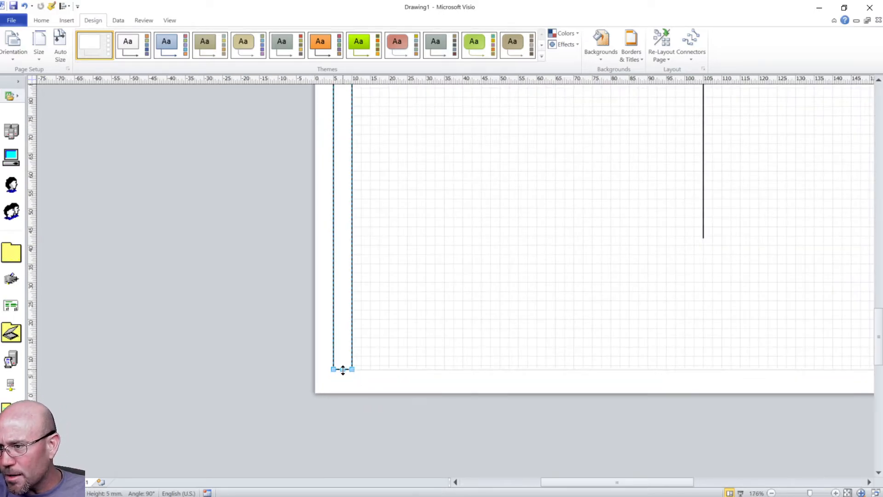
pyautogui.scroll(-5, 391, 371)
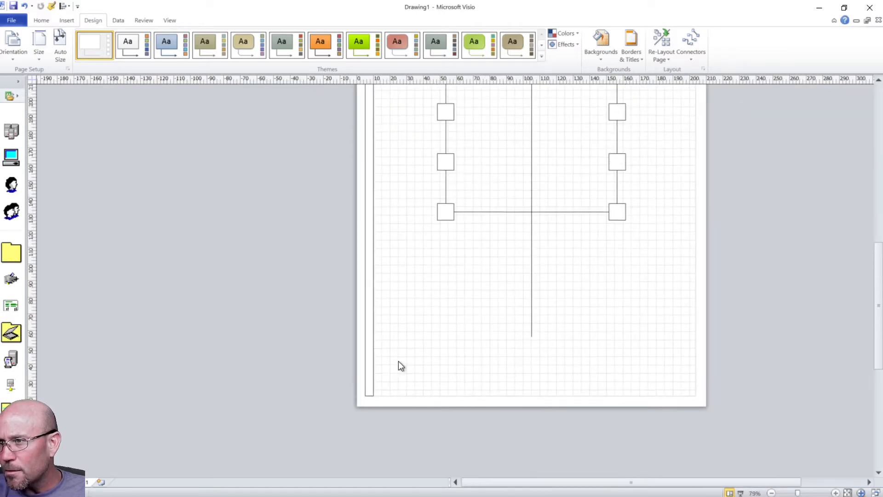
pyautogui.scroll(5, 371, 250)
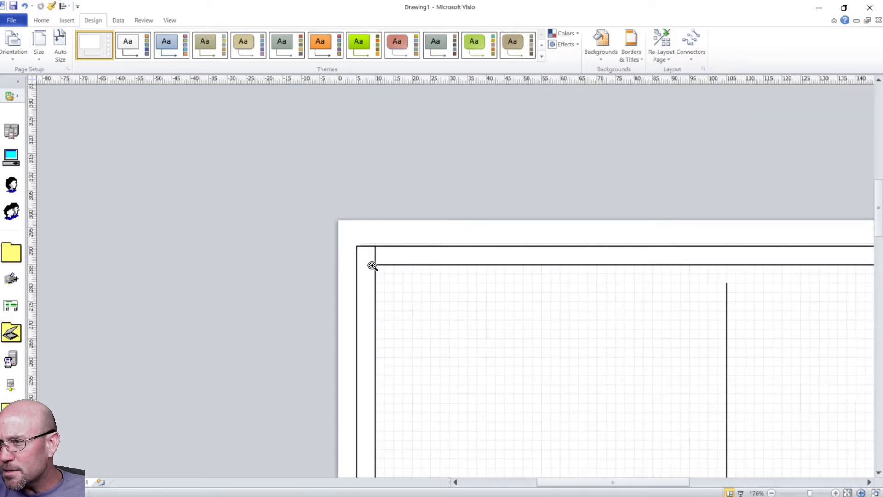
pyautogui.click(367, 243)
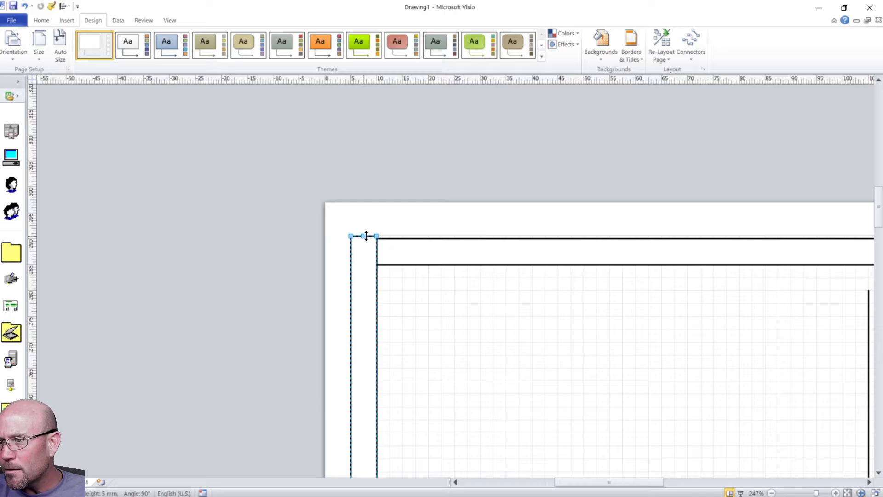
# Step: Move the vertical centre line between the left bar and the squares, and rotate it left by 90° to lie horizontal
pyautogui.scroll(-4, 298, 311)
pyautogui.scroll(-3, 298, 310)
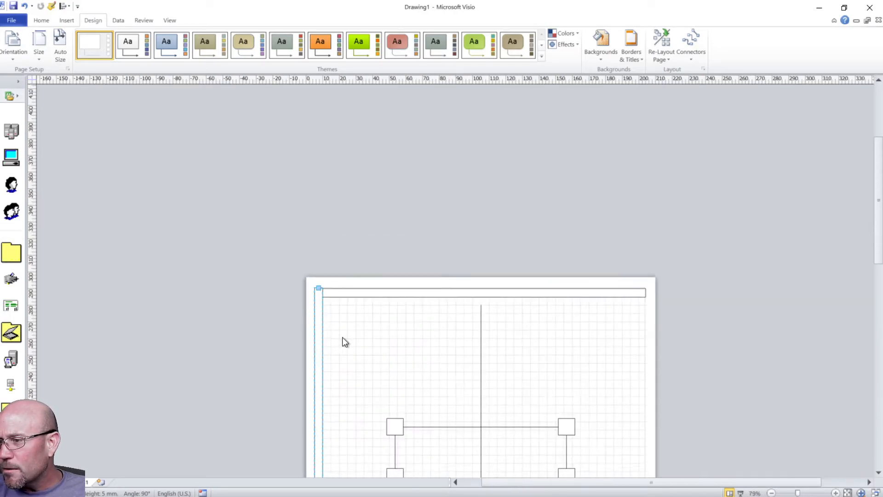
pyautogui.scroll(-5, 342, 336)
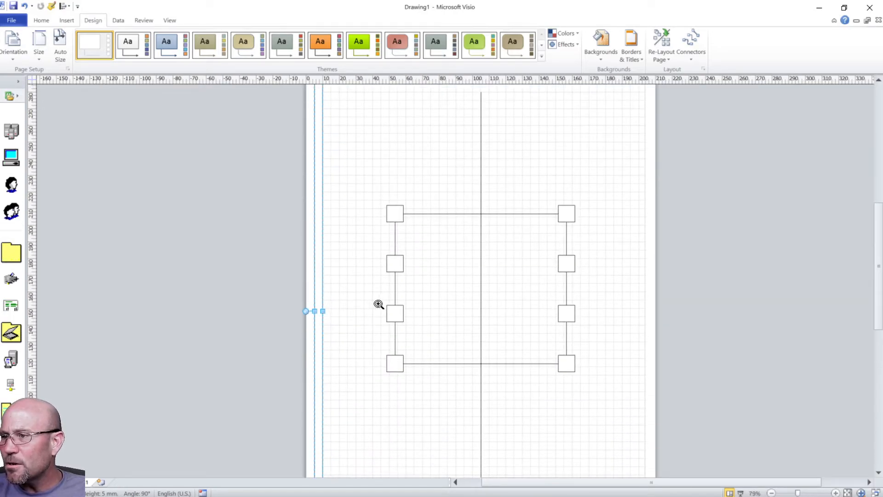
pyautogui.scroll(-2, 396, 307)
pyautogui.click(445, 308)
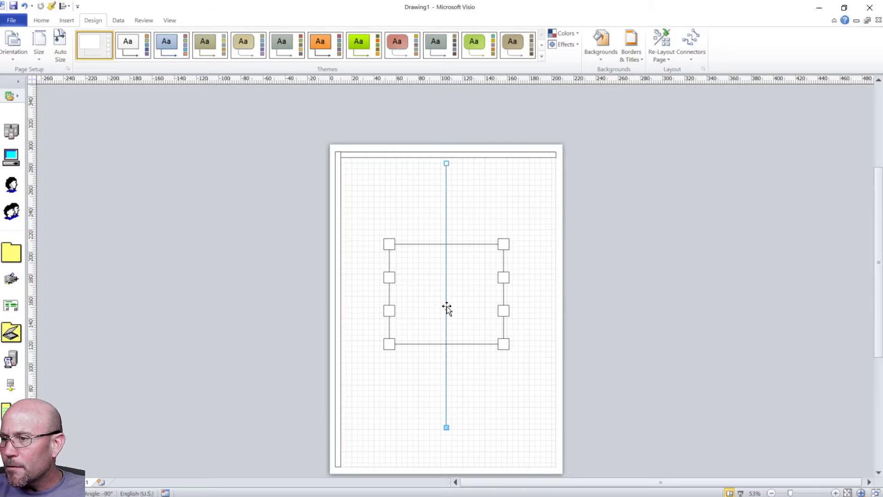
pyautogui.moveTo(446, 308); pyautogui.dragTo(363, 322)
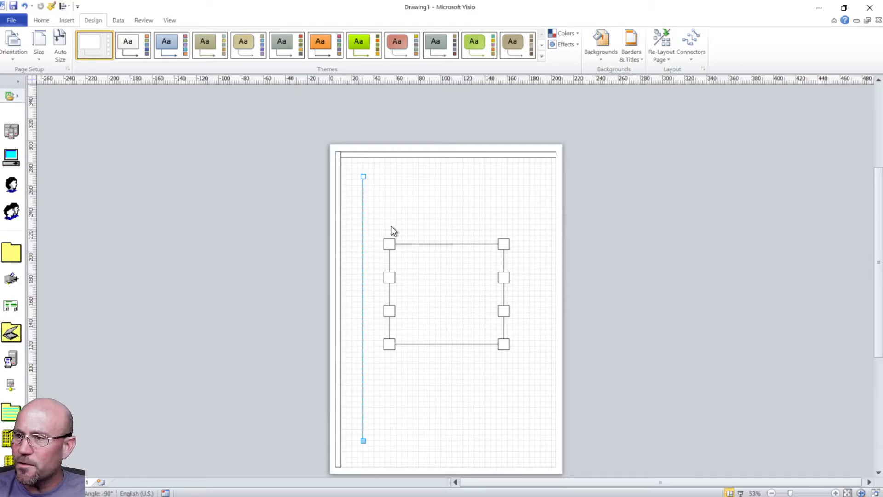
pyautogui.hotkey('ctrl', 'l')
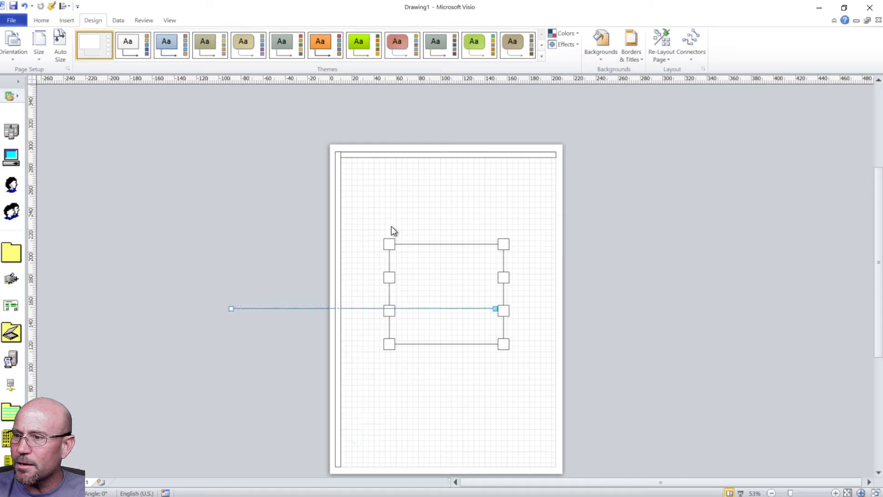
# Step: Nudge the horizontal line down to line up with the midpoint of the vertical bar at the left margin
pyautogui.click(340, 255)
pyautogui.click(367, 341)
pyautogui.keyDown('ctrl'); pyautogui.scroll(5, 338, 315); pyautogui.keyUp('ctrl')
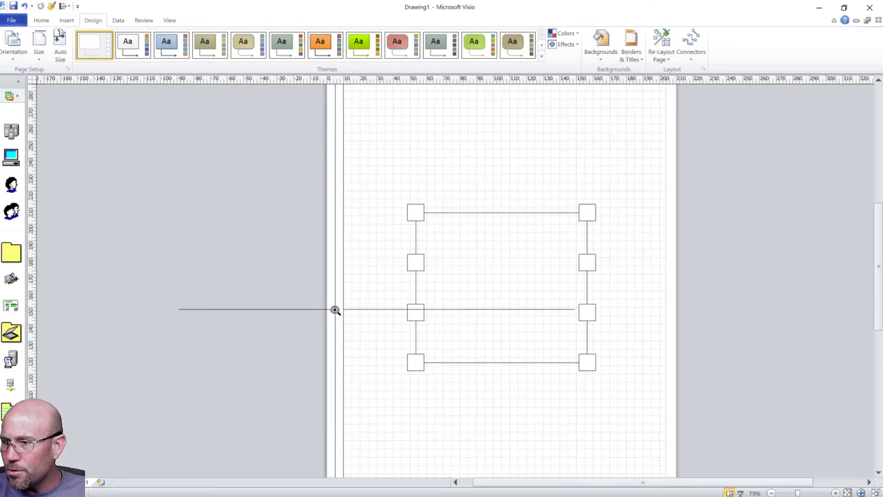
pyautogui.click(343, 292)
pyautogui.keyDown('ctrl'); pyautogui.scroll(6, 359, 321); pyautogui.keyUp('ctrl')
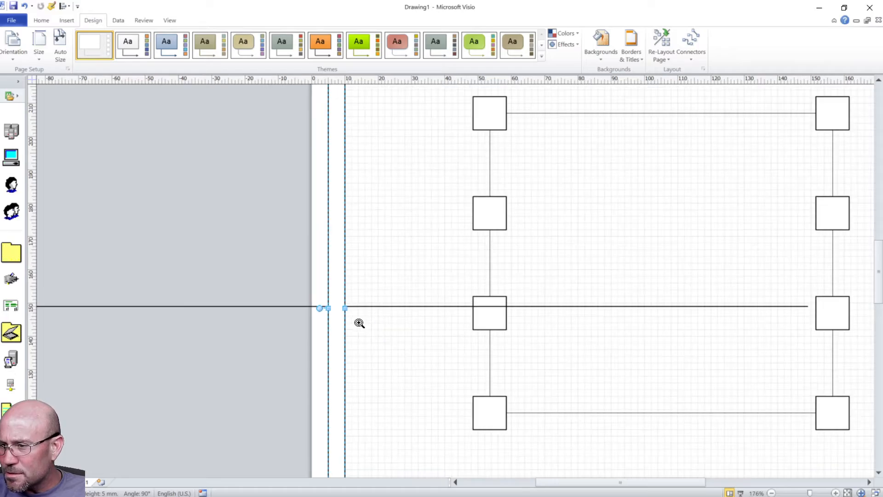
pyautogui.click(357, 262)
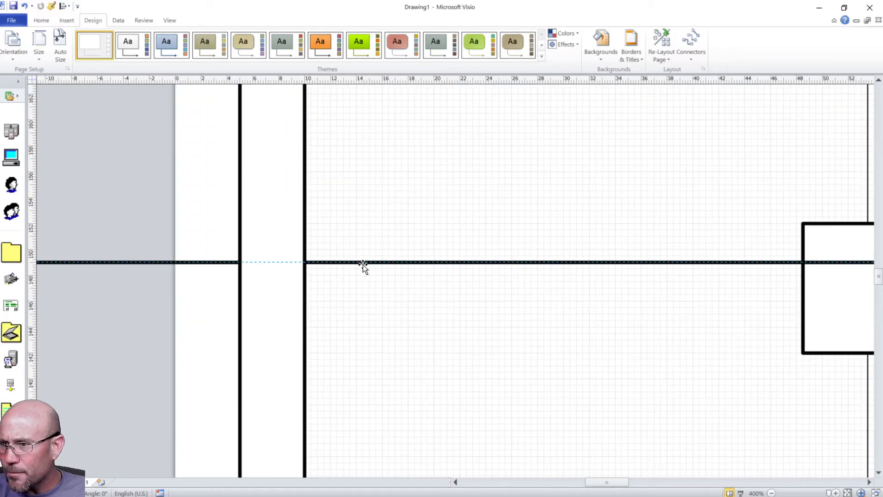
pyautogui.press('Down')
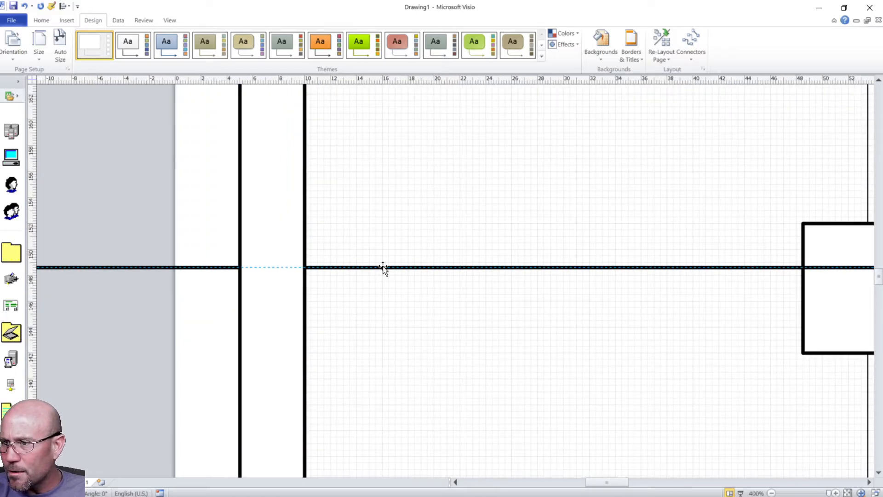
pyautogui.click(347, 228)
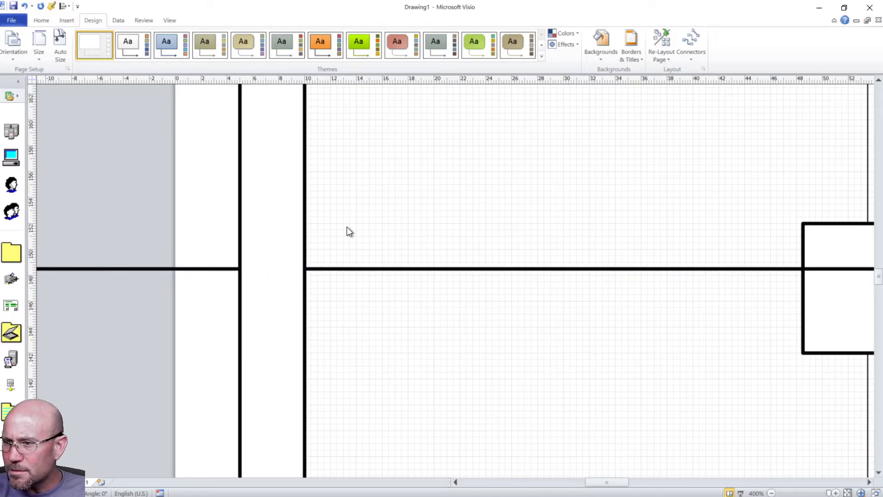
pyautogui.click(272, 227)
pyautogui.press('Escape')
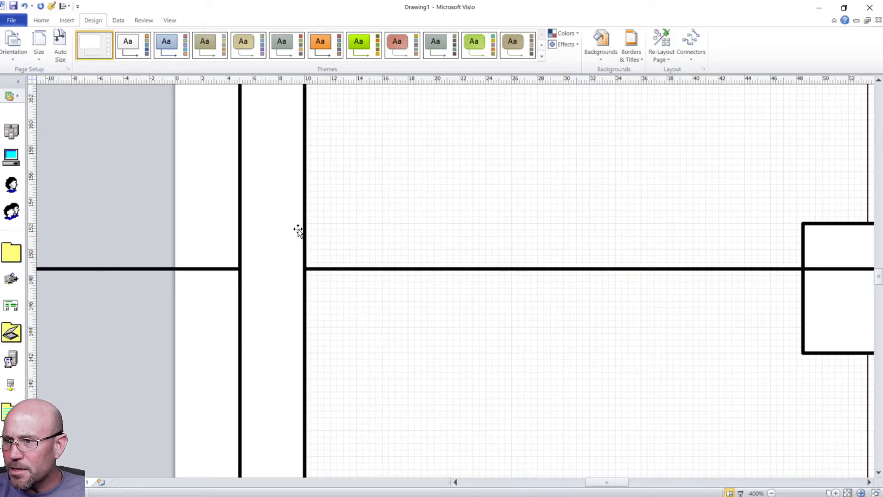
pyautogui.click(268, 189)
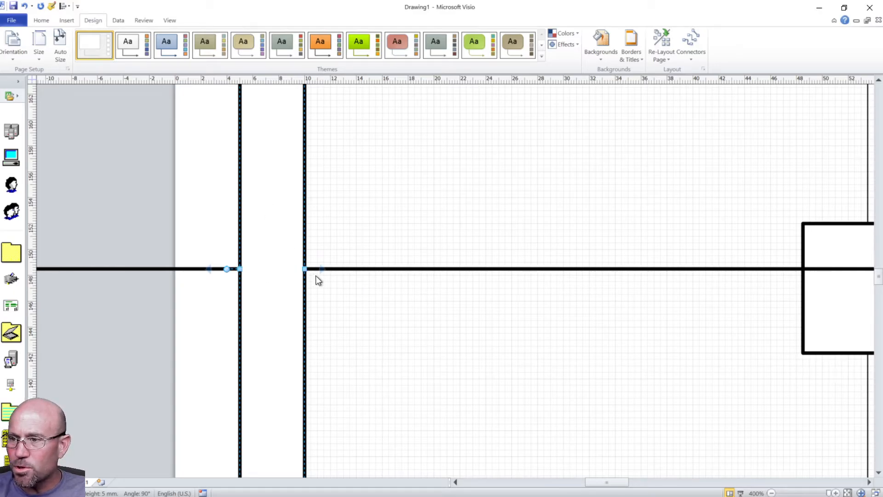
# Step: Try to extend the horizontal line by moving its right endpoint freely, and undo the endpoint move
pyautogui.scroll(-3, 338, 236)
pyautogui.scroll(-3, 337, 238)
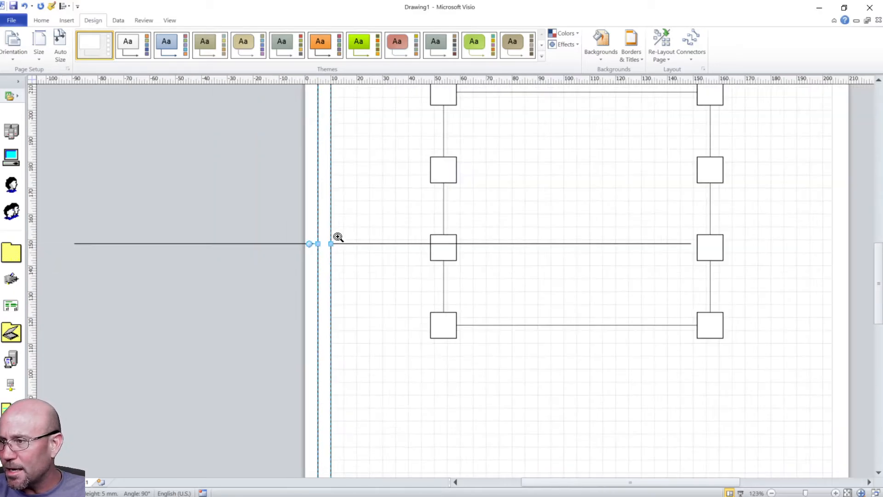
pyautogui.scroll(-1, 380, 246)
pyautogui.scroll(3, 379, 246)
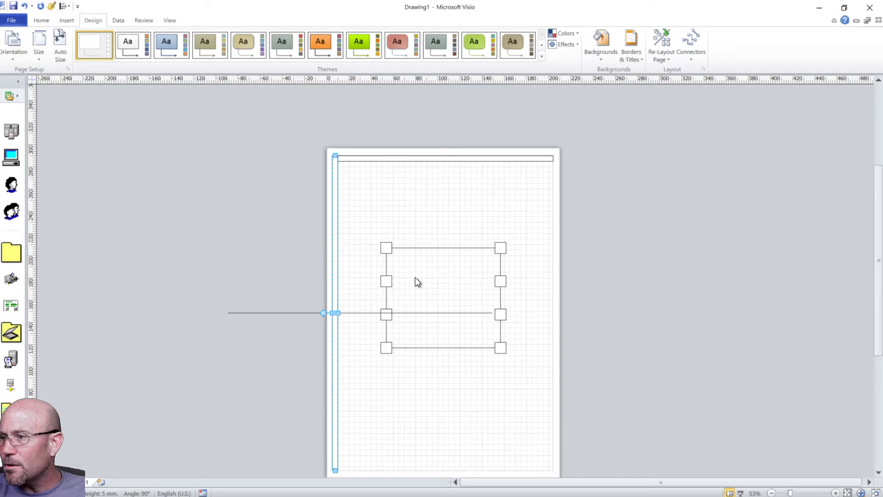
pyautogui.click(427, 312)
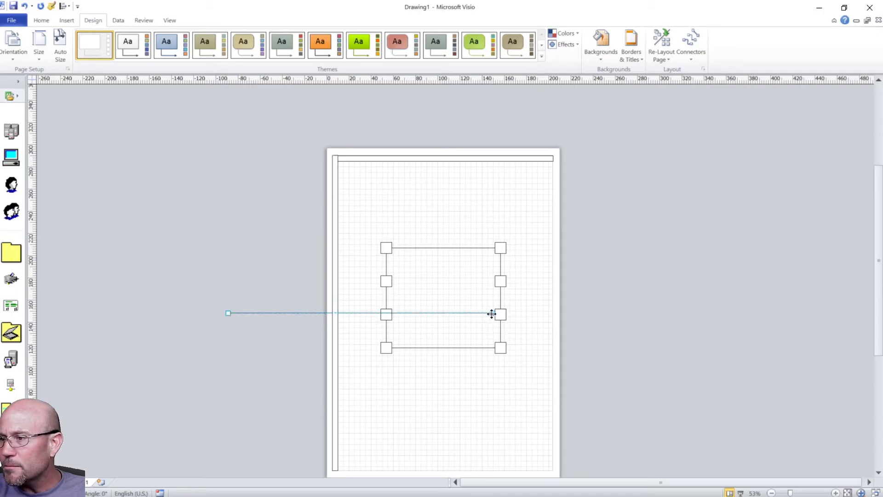
pyautogui.moveTo(491, 311); pyautogui.dragTo(540, 326)
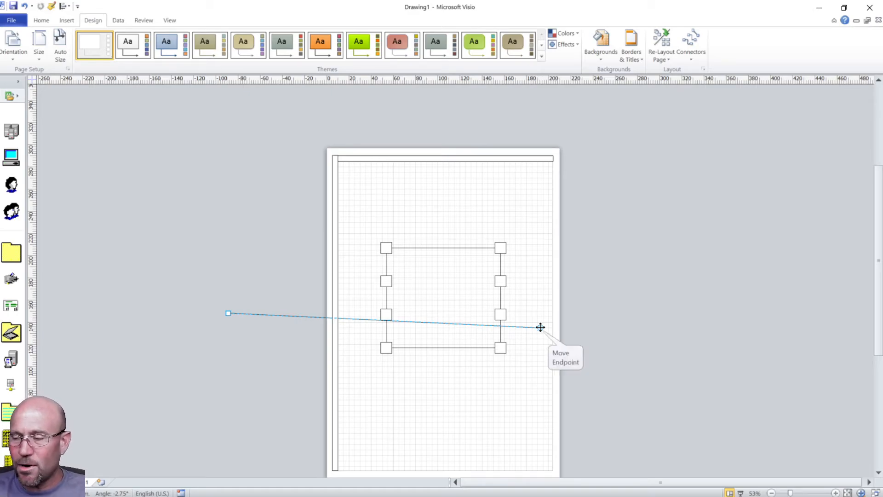
pyautogui.hotkey('ctrl', 'z')
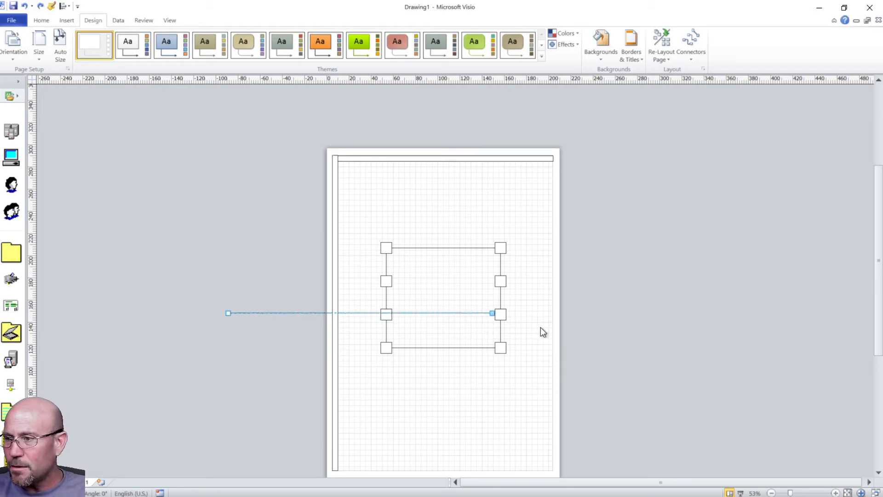
# Step: Group the horizontal line on its own and stretch its right end straight past the right column of squares
pyautogui.click(501, 319)
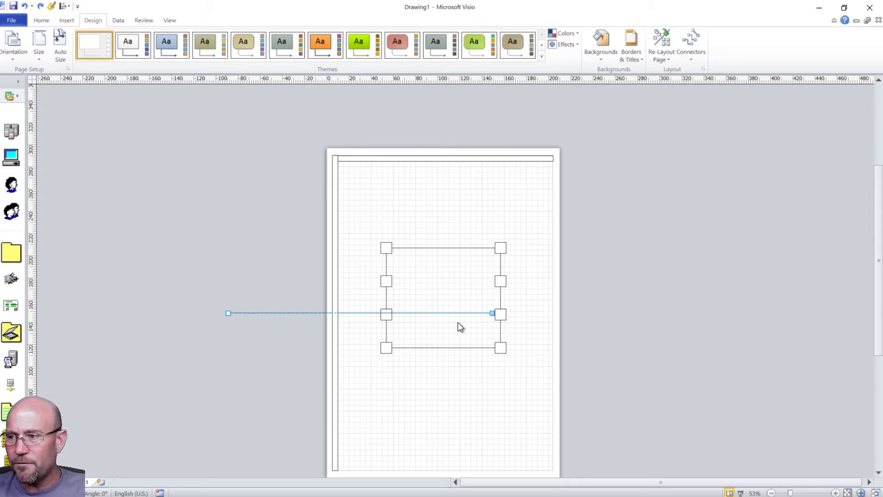
pyautogui.hotkey('ctrl', 'g')
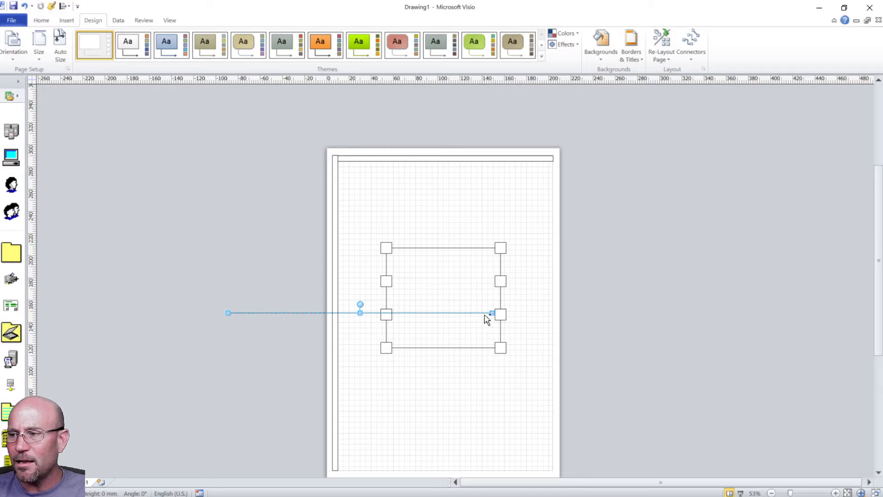
pyautogui.moveTo(492, 312); pyautogui.dragTo(526, 312)
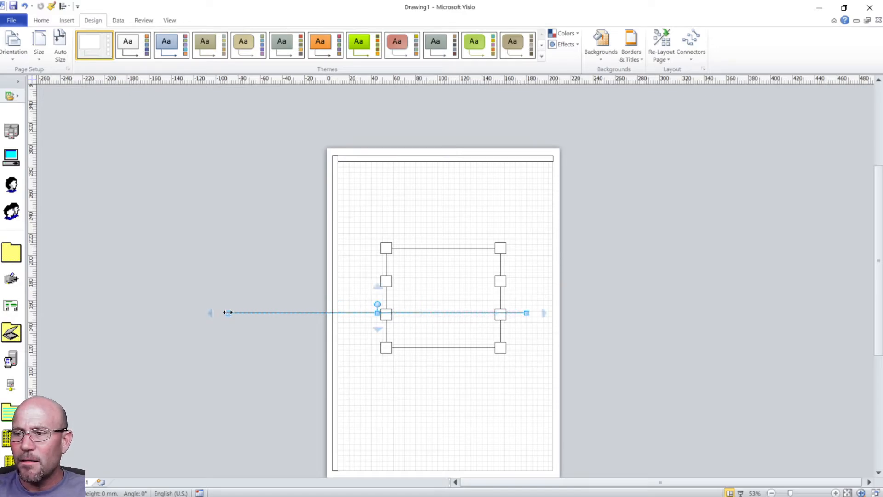
# Step: Shorten the grouped horizontal line from its left end so that it stops just outside the page's left edge
pyautogui.moveTo(228, 312); pyautogui.dragTo(301, 312)
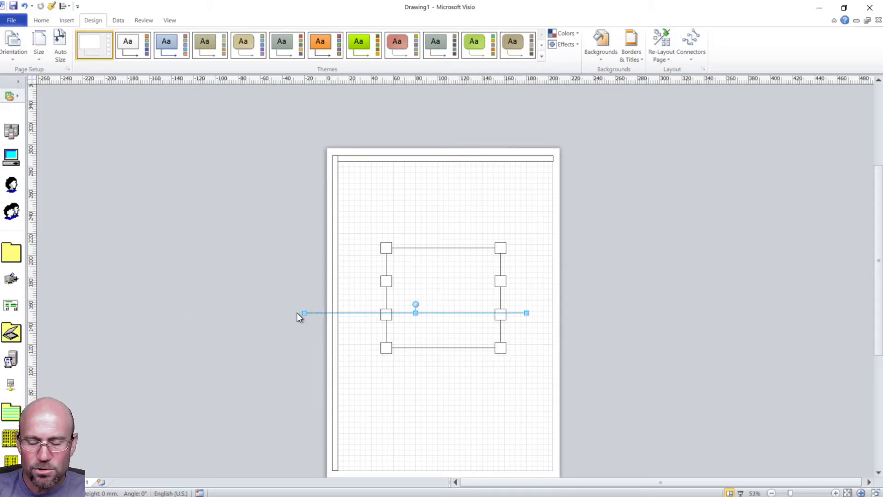
# Step: Ungroup the horizontal line, try to move its left endpoint freely, and undo that endpoint move
pyautogui.hotkey('ctrl', 'shift', 'u')
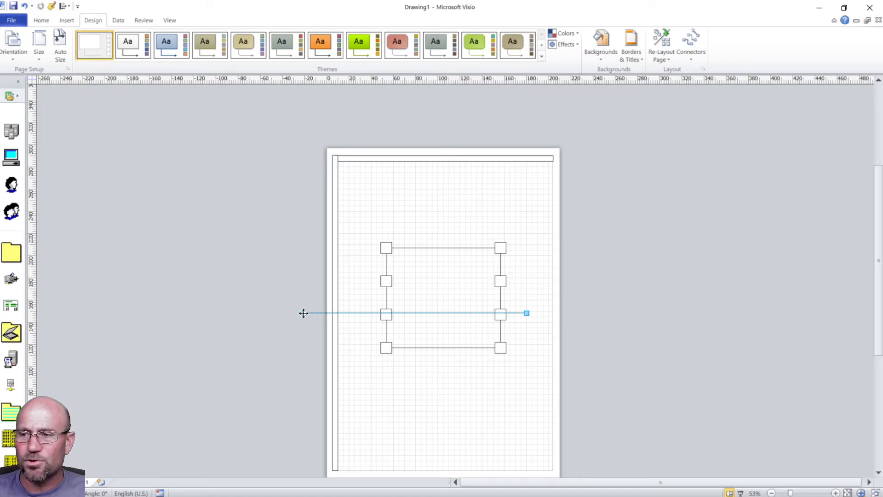
pyautogui.moveTo(304, 313); pyautogui.dragTo(273, 306)
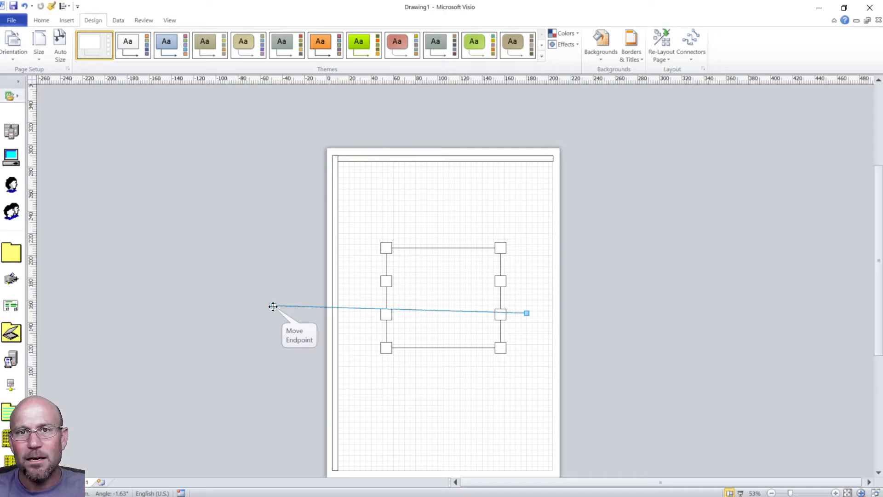
pyautogui.hotkey('ctrl', 'z')
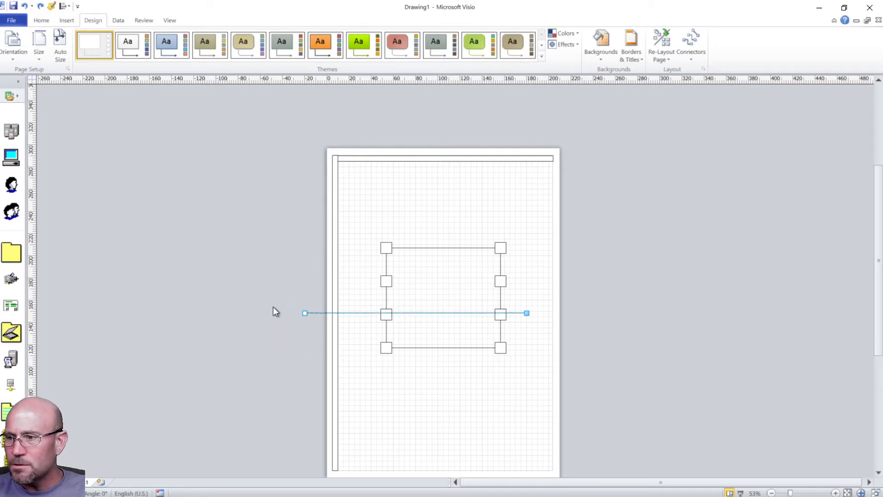
# Step: Regroup the horizontal line and stretch its right end just past the page's right edge
pyautogui.hotkey('ctrl', 'g')
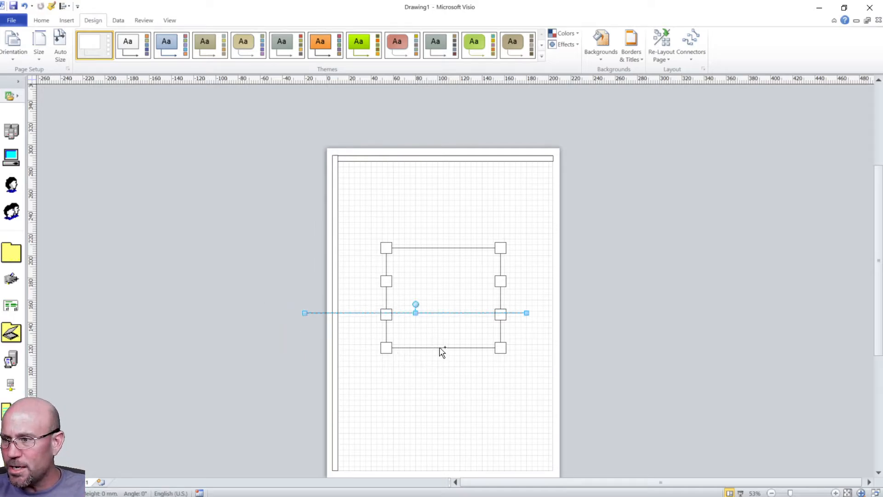
pyautogui.moveTo(527, 313); pyautogui.dragTo(578, 313)
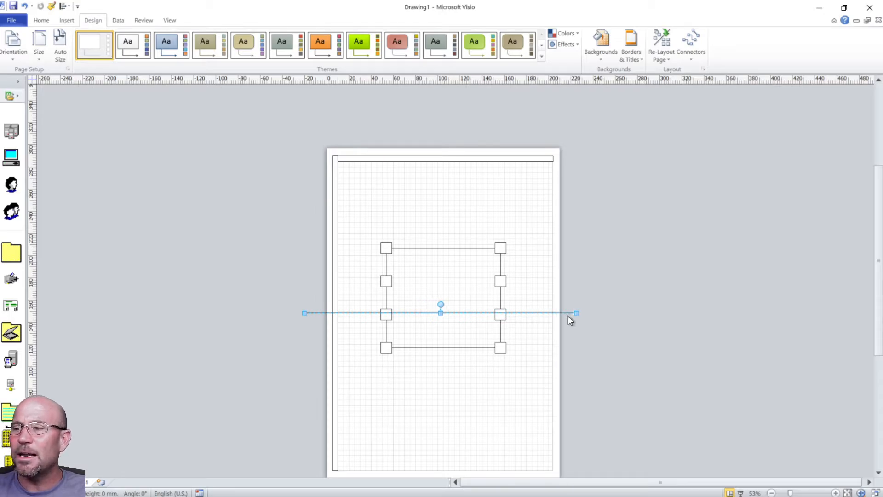
pyautogui.click(361, 278)
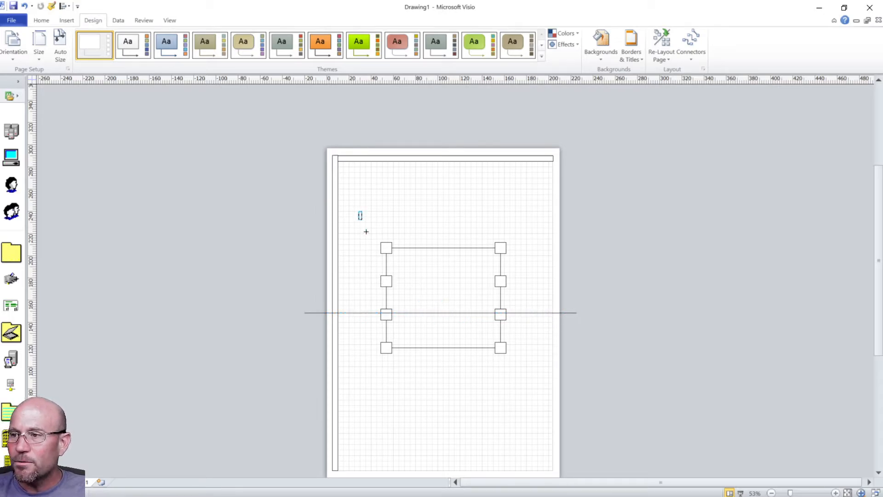
# Step: Select all eight squares with their connecting lines and nudge them down until their vertical midpoint is roughly on the horizontal line
pyautogui.moveTo(366, 231); pyautogui.dragTo(536, 407)
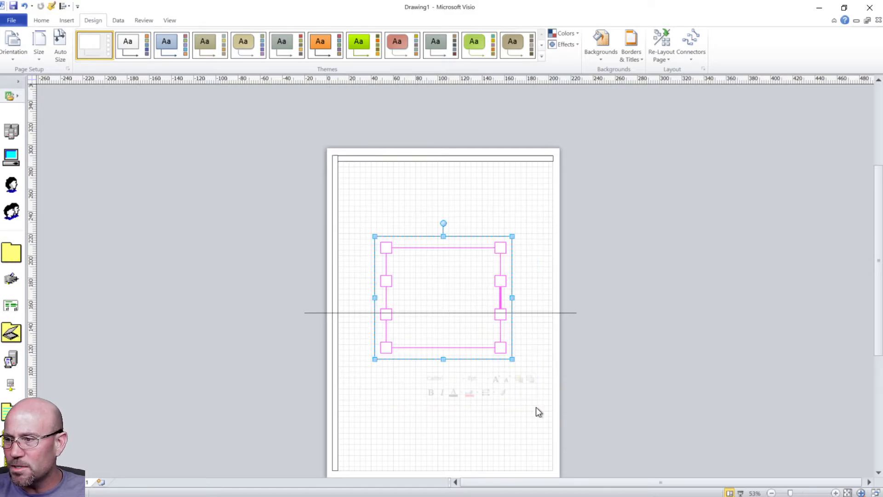
pyautogui.press('Down')
pyautogui.press('Down')
pyautogui.press('Down')
pyautogui.press('Down')
pyautogui.press('Down')
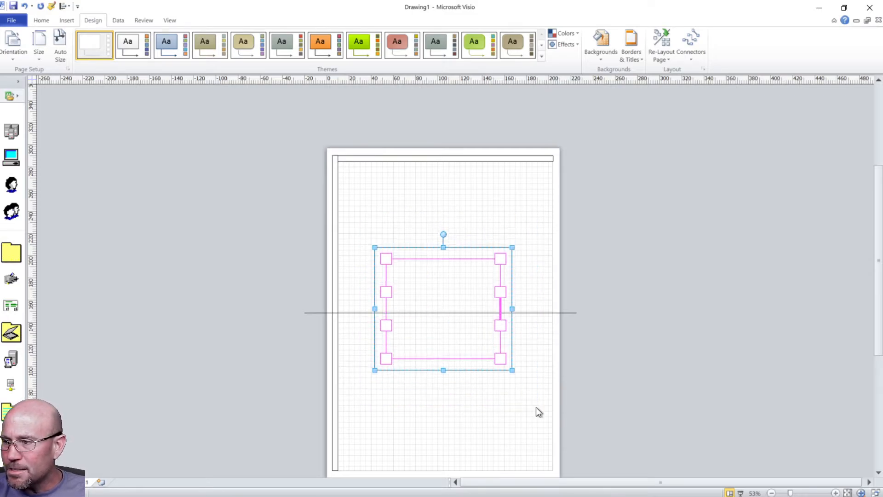
pyautogui.press('Down')
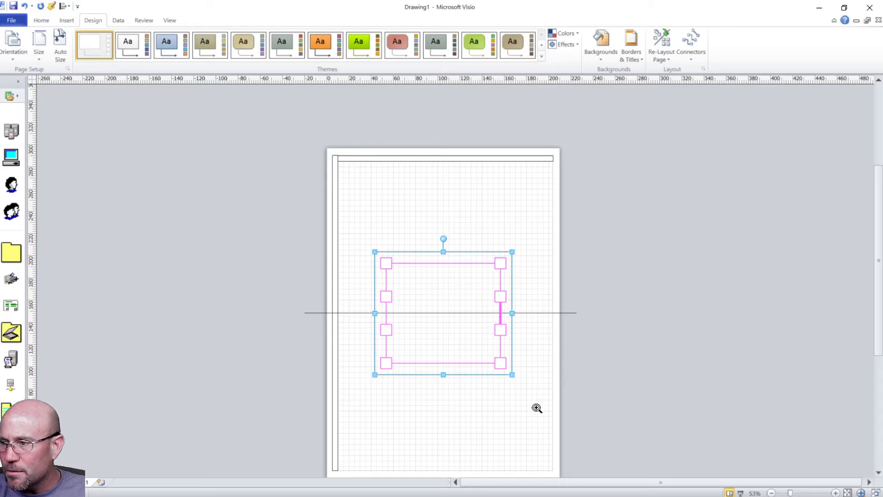
# Step: Fine-nudge the selected squares and connecting lines upward until the selection's side midpoint handle sits exactly on the horizontal line
pyautogui.keyDown('ctrl'); pyautogui.keyDown('shift'); pyautogui.click(520, 316); pyautogui.keyUp('shift'); pyautogui.keyUp('ctrl')
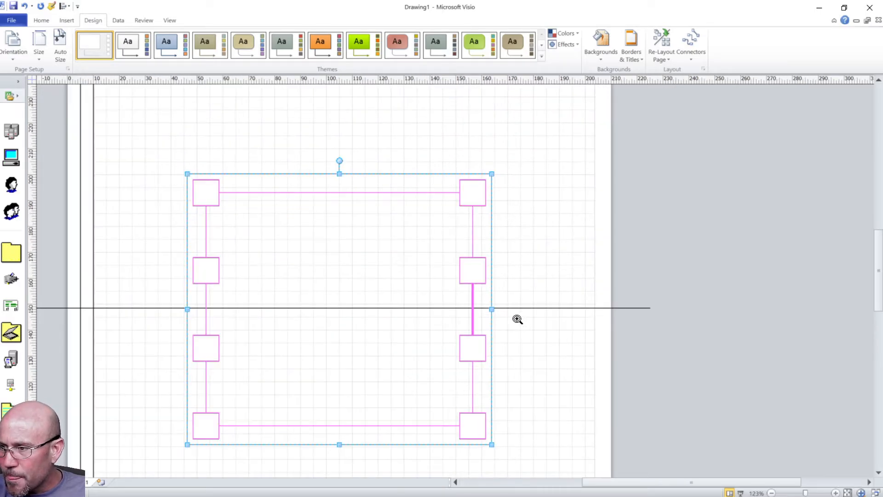
pyautogui.keyDown('ctrl'); pyautogui.keyDown('shift'); pyautogui.click(516, 319); pyautogui.keyUp('shift'); pyautogui.keyUp('ctrl')
pyautogui.keyDown('ctrl'); pyautogui.keyDown('shift'); pyautogui.click(477, 311); pyautogui.keyUp('shift'); pyautogui.keyUp('ctrl')
pyautogui.keyDown('ctrl'); pyautogui.keyDown('shift'); pyautogui.click(461, 307); pyautogui.keyUp('shift'); pyautogui.keyUp('ctrl')
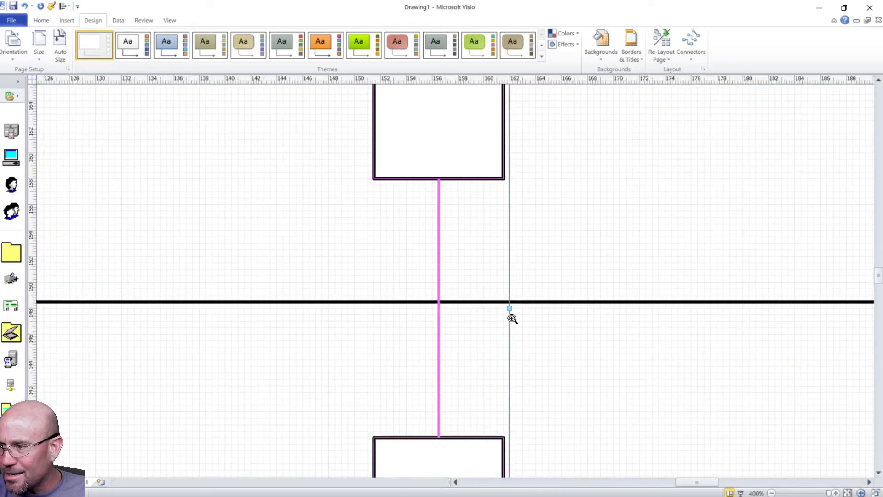
pyautogui.keyDown('ctrl'); pyautogui.keyDown('shift'); pyautogui.rightClick(558, 323); pyautogui.keyUp('shift'); pyautogui.keyUp('ctrl')
pyautogui.keyDown('ctrl'); pyautogui.keyDown('shift'); pyautogui.rightClick(555, 322); pyautogui.keyUp('shift'); pyautogui.keyUp('ctrl')
pyautogui.keyDown('ctrl'); pyautogui.keyDown('shift'); pyautogui.rightClick(554, 324); pyautogui.keyUp('shift'); pyautogui.keyUp('ctrl')
pyautogui.keyDown('ctrl'); pyautogui.keyDown('shift'); pyautogui.rightClick(555, 325); pyautogui.keyUp('shift'); pyautogui.keyUp('ctrl')
pyautogui.keyDown('ctrl'); pyautogui.keyDown('shift'); pyautogui.rightClick(555, 325); pyautogui.keyUp('shift'); pyautogui.keyUp('ctrl')
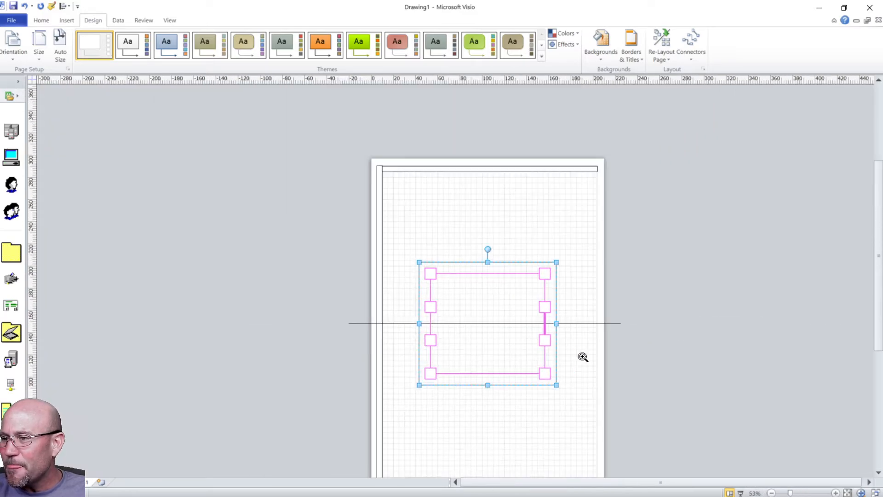
pyautogui.keyDown('ctrl'); pyautogui.keyDown('shift'); pyautogui.click(568, 330); pyautogui.keyUp('shift'); pyautogui.keyUp('ctrl')
pyautogui.keyDown('ctrl'); pyautogui.keyDown('shift'); pyautogui.click(549, 330); pyautogui.keyUp('shift'); pyautogui.keyUp('ctrl')
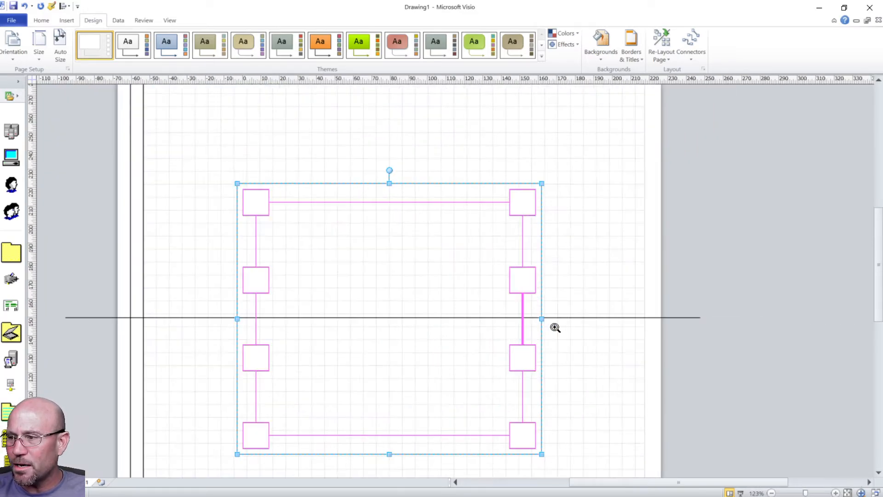
pyautogui.keyDown('ctrl'); pyautogui.keyDown('shift'); pyautogui.click(556, 327); pyautogui.keyUp('shift'); pyautogui.keyUp('ctrl')
pyautogui.keyDown('ctrl'); pyautogui.keyDown('shift'); pyautogui.click(506, 331); pyautogui.keyUp('shift'); pyautogui.keyUp('ctrl')
pyautogui.keyDown('ctrl'); pyautogui.keyDown('shift'); pyautogui.click(506, 330); pyautogui.keyUp('shift'); pyautogui.keyUp('ctrl')
pyautogui.keyDown('ctrl'); pyautogui.keyDown('shift'); pyautogui.click(506, 330); pyautogui.keyUp('shift'); pyautogui.keyUp('ctrl')
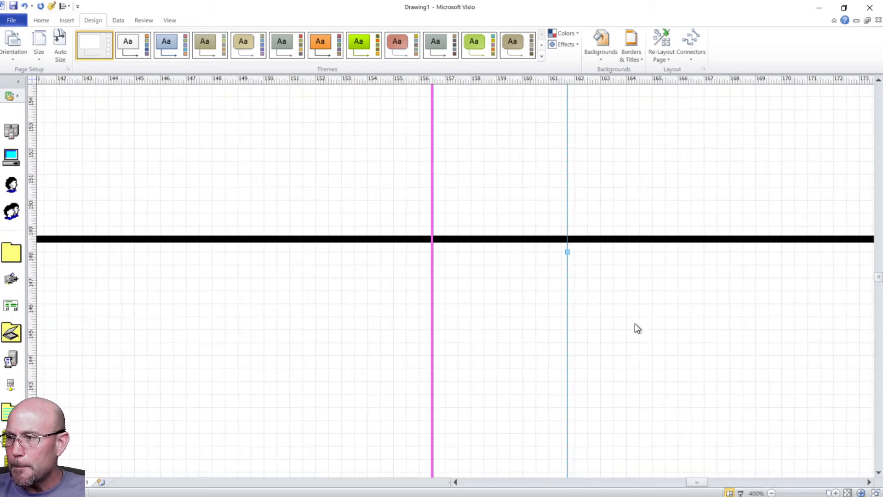
pyautogui.press('Up')
pyautogui.press('Up')
pyautogui.press('Up')
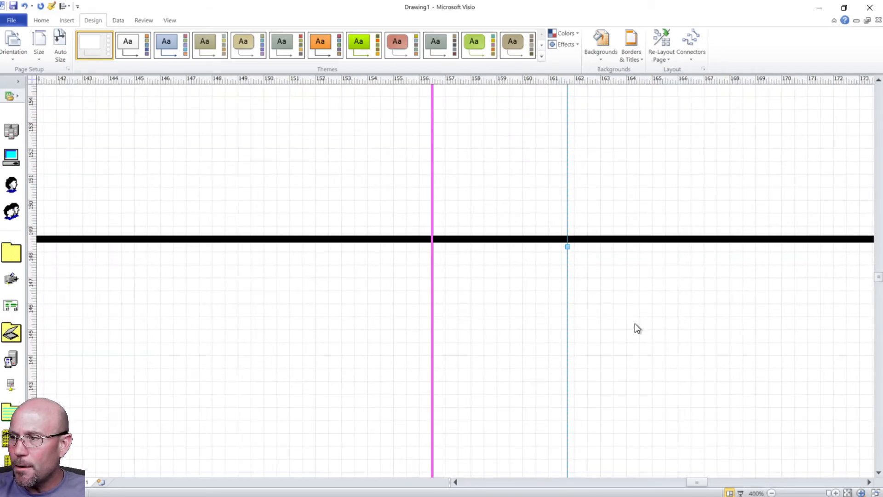
pyautogui.press('Up')
pyautogui.press('Up')
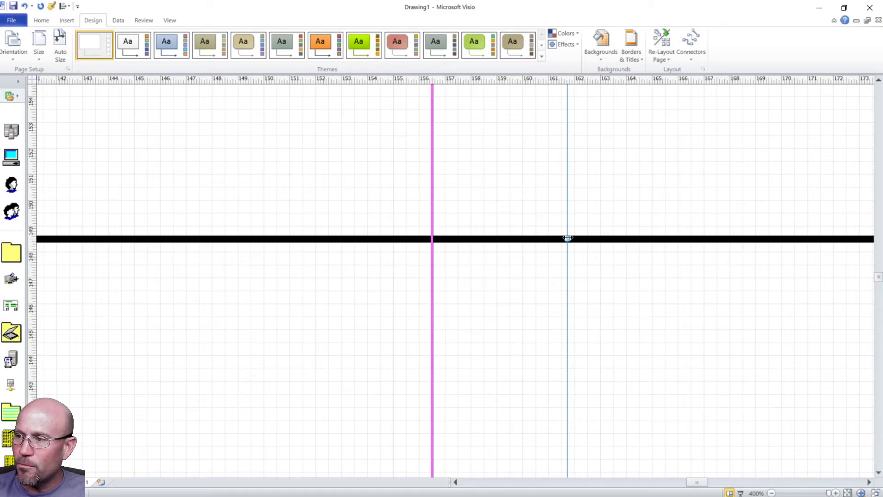
pyautogui.scroll(-6, 558, 264)
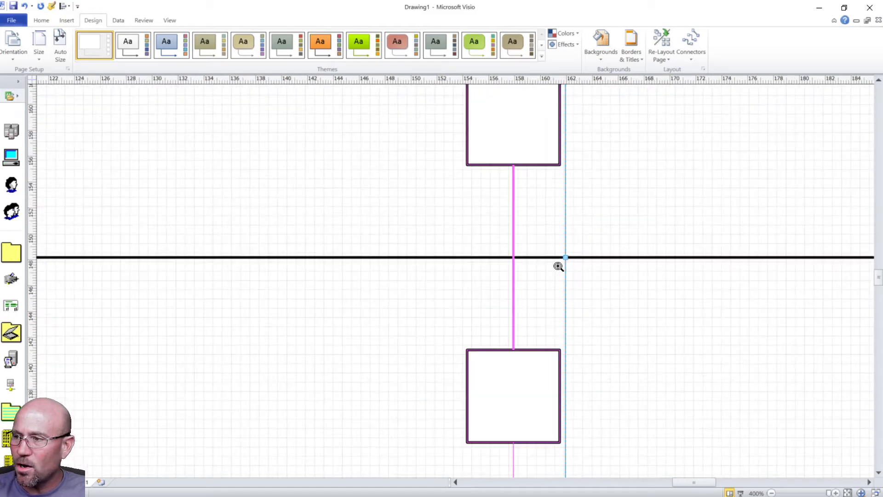
pyautogui.scroll(-2, 558, 266)
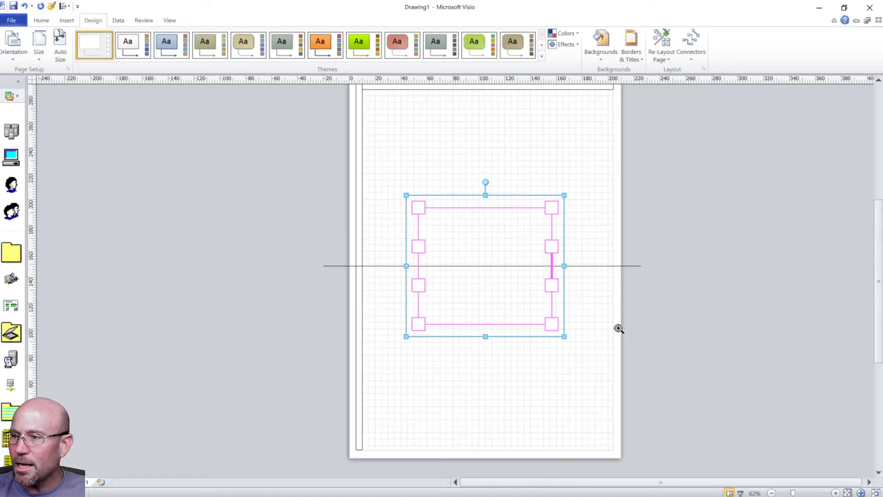
pyautogui.scroll(4, 616, 330)
pyautogui.scroll(-3, 616, 330)
# Step: Delete the horizontal centre line and the vertical and horizontal margin bars, and fit the whole page in the window
pyautogui.click(604, 290)
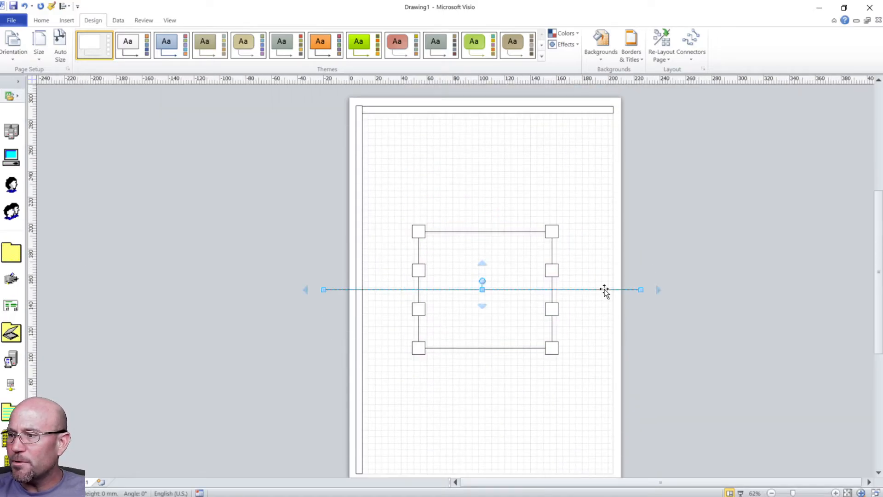
pyautogui.press('Delete')
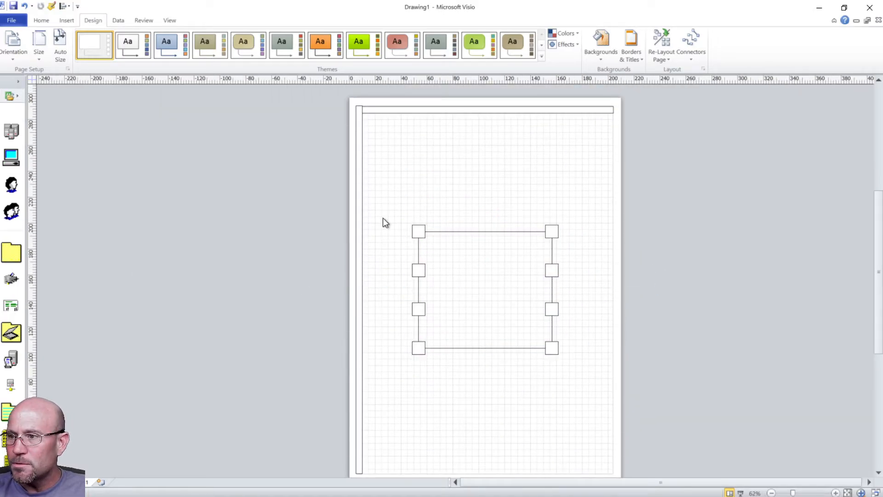
pyautogui.click(357, 221)
pyautogui.press('Delete')
pyautogui.click(398, 110)
pyautogui.press('Delete')
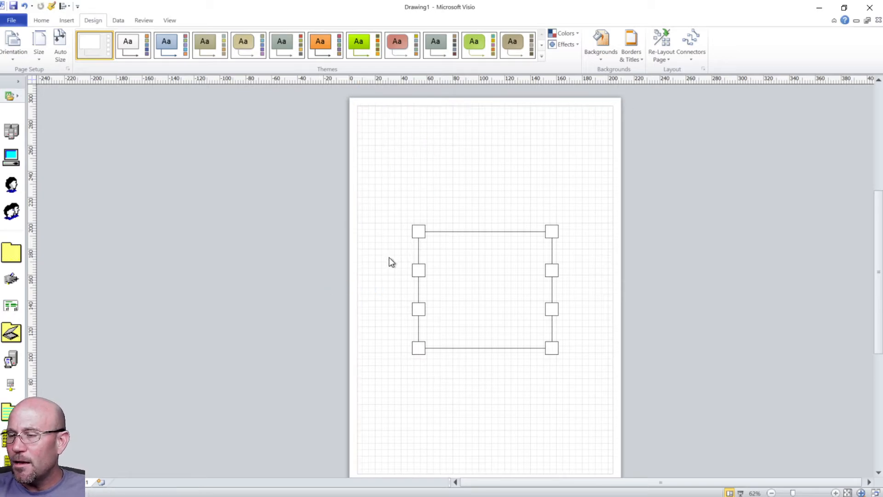
pyautogui.click(170, 20)
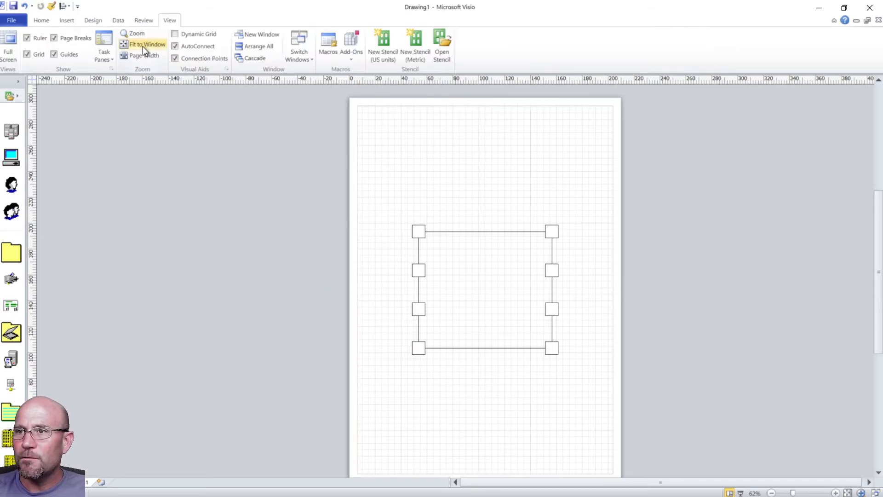
pyautogui.click(142, 45)
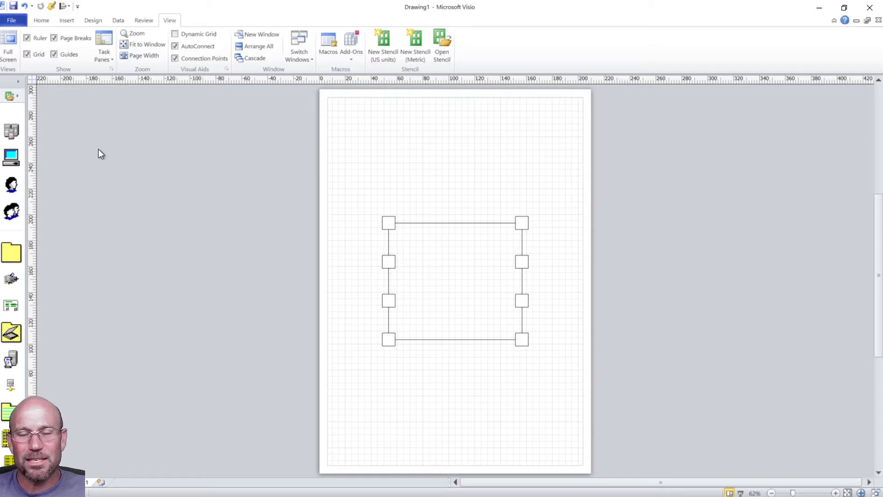
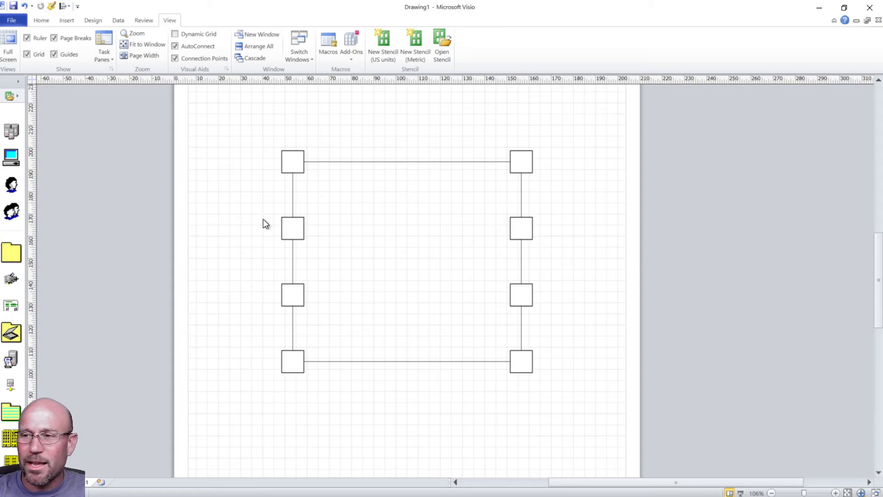
# Step: Examine the squares and their connecting lines at close range and at whole-page scale
pyautogui.keyDown('ctrl'); pyautogui.keyDown('shift'); pyautogui.click(285, 230); pyautogui.keyUp('shift'); pyautogui.keyUp('ctrl')
pyautogui.scroll(5, 286, 232)
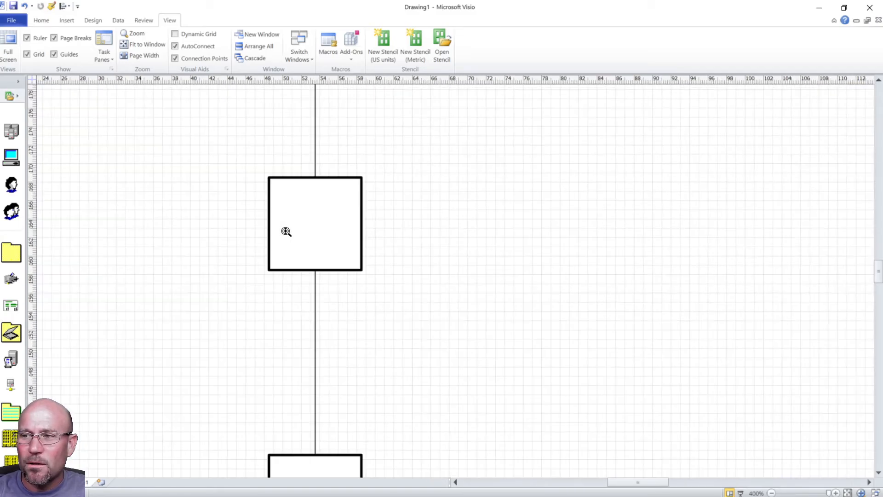
pyautogui.scroll(-9, 290, 233)
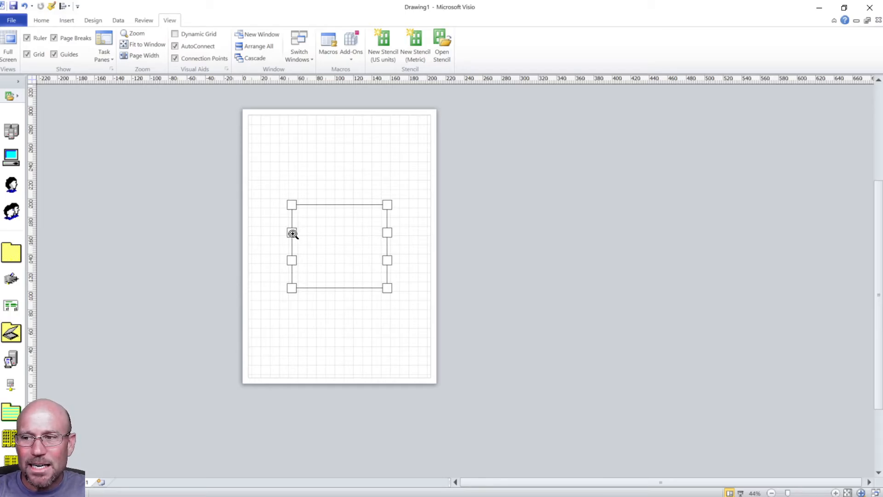
pyautogui.scroll(5, 293, 234)
pyautogui.scroll(-3, 293, 234)
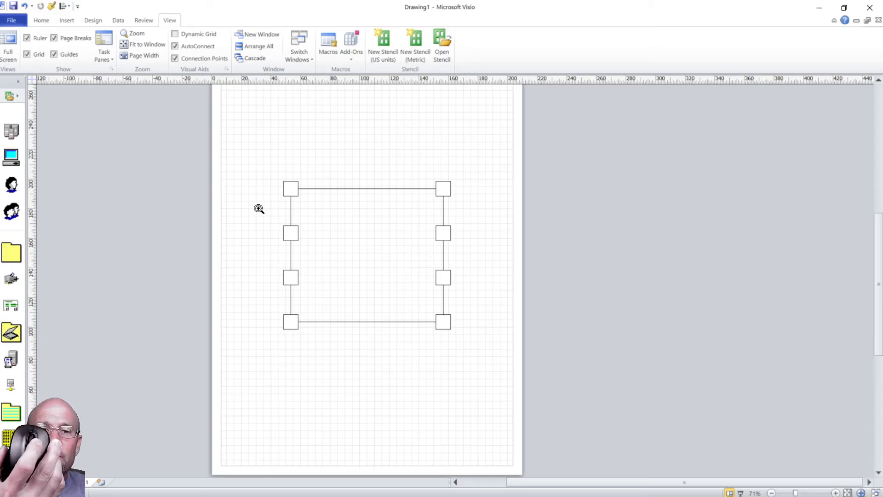
pyautogui.scroll(2, 259, 208)
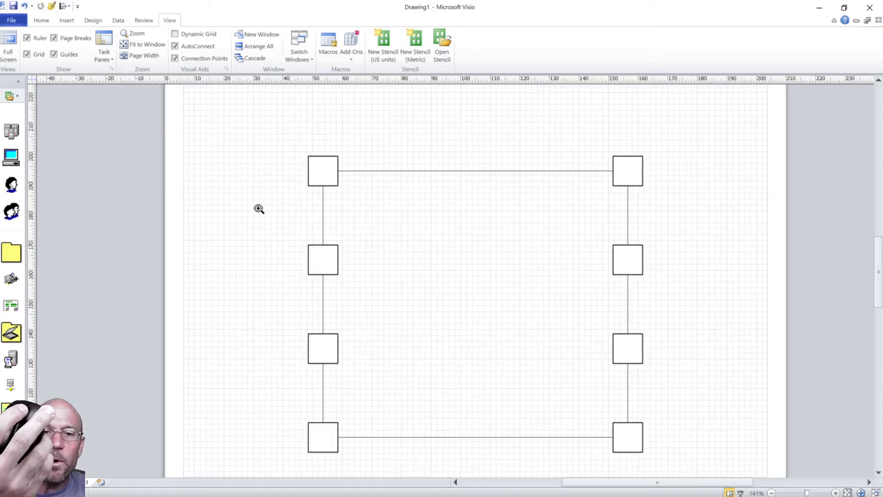
pyautogui.scroll(-2, 258, 208)
pyautogui.scroll(2, 259, 209)
pyautogui.scroll(-2, 259, 208)
pyautogui.scroll(-2, 259, 208)
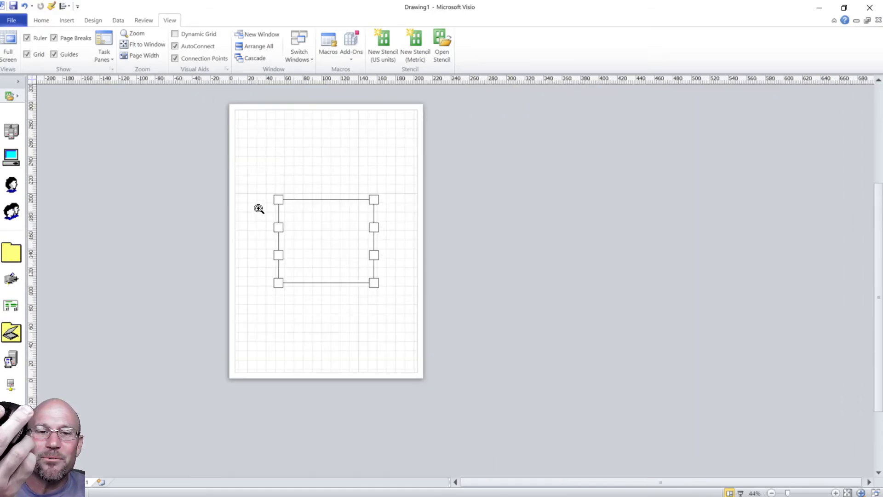
pyautogui.scroll(3, 259, 208)
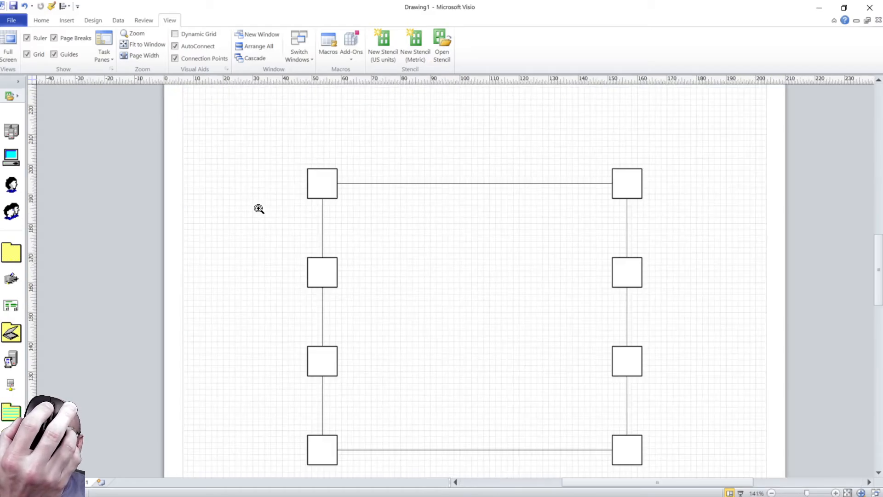
pyautogui.scroll(-2, 259, 208)
pyautogui.scroll(1, 259, 209)
pyautogui.scroll(3, 259, 209)
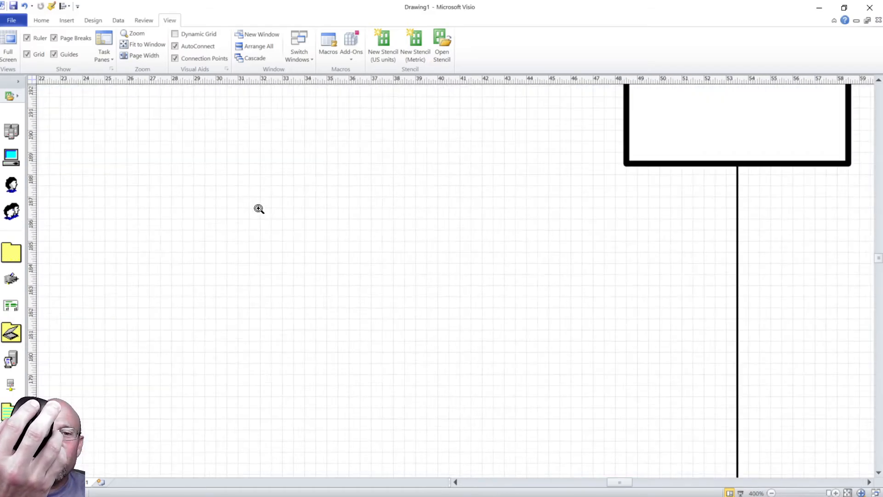
pyautogui.scroll(-4, 259, 209)
pyautogui.scroll(3, 259, 209)
pyautogui.scroll(-1, 259, 209)
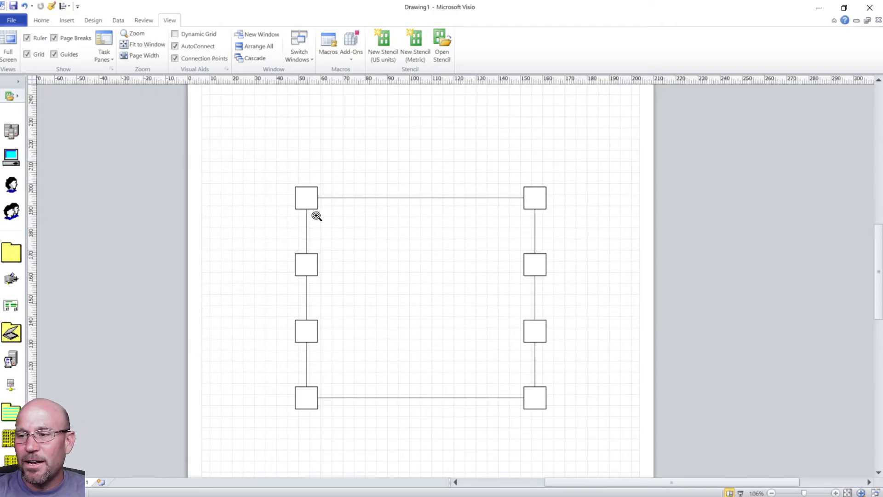
pyautogui.scroll(4, 307, 198)
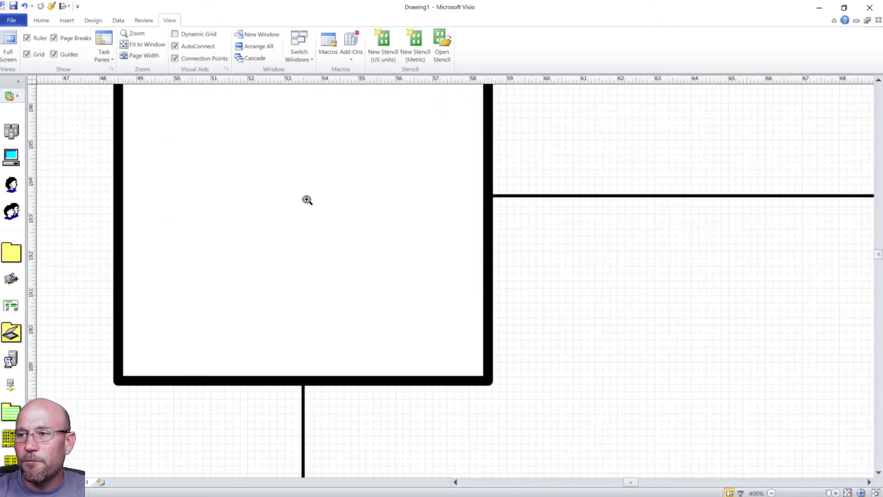
pyautogui.scroll(-6, 307, 199)
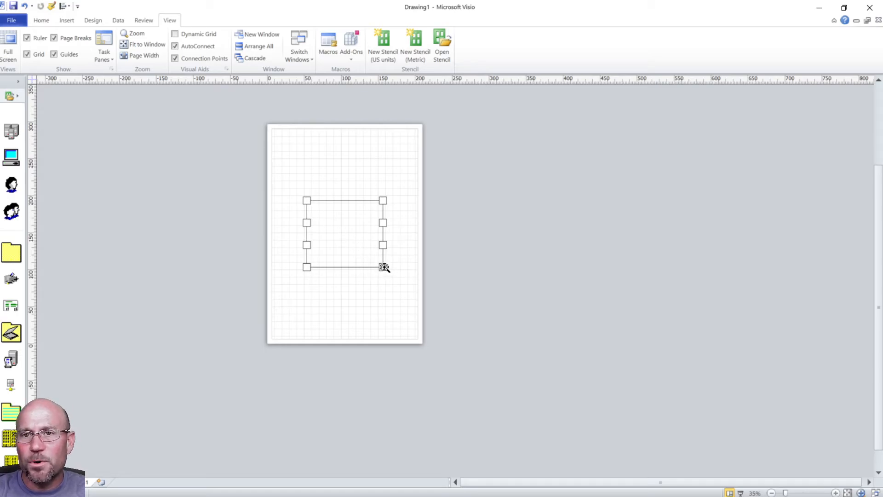
# Step: Examine the lower corner square and the area around the connected squares at several zoom levels, finishing with the whole page in the window
pyautogui.keyDown('ctrl'); pyautogui.keyDown('shift'); pyautogui.click(384, 267); pyautogui.keyUp('shift'); pyautogui.keyUp('ctrl')
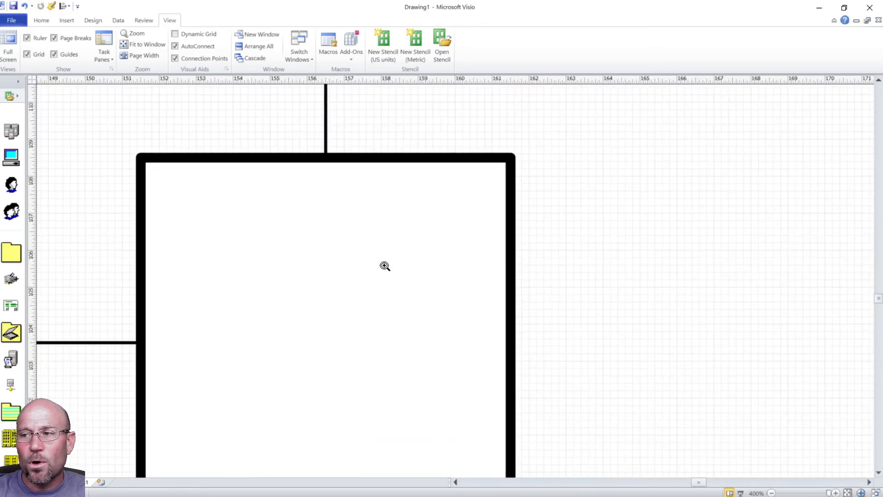
pyautogui.keyDown('ctrl'); pyautogui.keyDown('shift'); pyautogui.rightClick(388, 262); pyautogui.keyUp('shift'); pyautogui.keyUp('ctrl')
pyautogui.keyDown('ctrl'); pyautogui.keyDown('shift'); pyautogui.click(388, 262); pyautogui.keyUp('shift'); pyautogui.keyUp('ctrl')
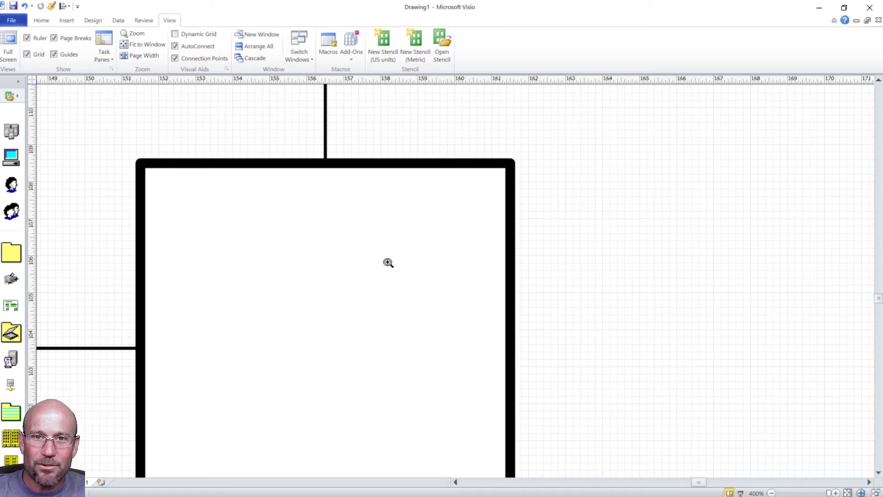
pyautogui.keyDown('ctrl'); pyautogui.keyDown('shift'); pyautogui.rightClick(290, 278); pyautogui.keyUp('shift'); pyautogui.keyUp('ctrl')
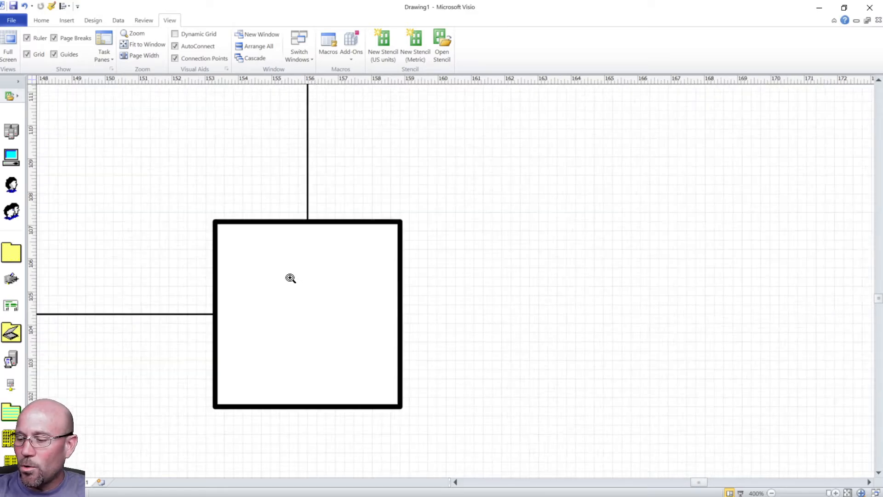
pyautogui.keyDown('ctrl'); pyautogui.keyDown('shift'); pyautogui.rightClick(290, 277); pyautogui.keyUp('shift'); pyautogui.keyUp('ctrl')
pyautogui.keyDown('ctrl'); pyautogui.keyDown('shift'); pyautogui.rightClick(290, 278); pyautogui.keyUp('shift'); pyautogui.keyUp('ctrl')
pyautogui.keyDown('ctrl'); pyautogui.keyDown('shift'); pyautogui.rightClick(290, 277); pyautogui.keyUp('shift'); pyautogui.keyUp('ctrl')
pyautogui.keyDown('ctrl'); pyautogui.keyDown('shift'); pyautogui.rightClick(291, 278); pyautogui.keyUp('shift'); pyautogui.keyUp('ctrl')
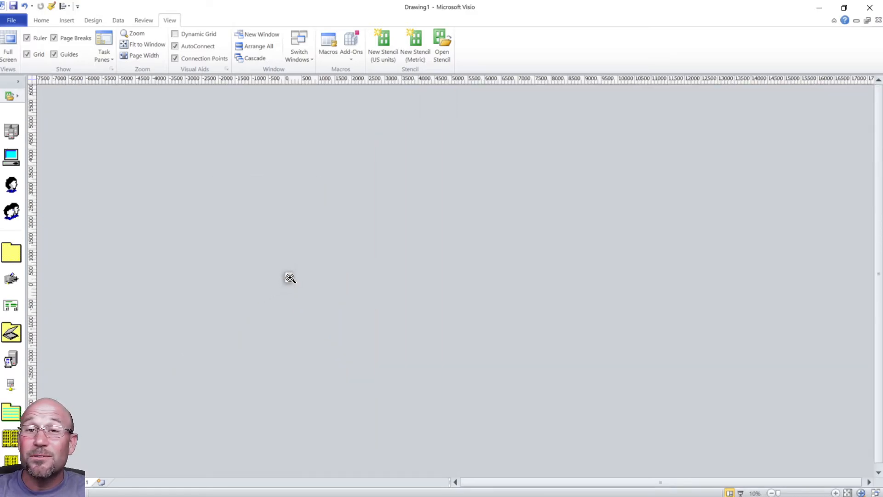
pyautogui.keyDown('ctrl'); pyautogui.keyDown('shift'); pyautogui.click(290, 278); pyautogui.keyUp('shift'); pyautogui.keyUp('ctrl')
pyautogui.keyDown('ctrl'); pyautogui.keyDown('shift'); pyautogui.click(291, 278); pyautogui.keyUp('shift'); pyautogui.keyUp('ctrl')
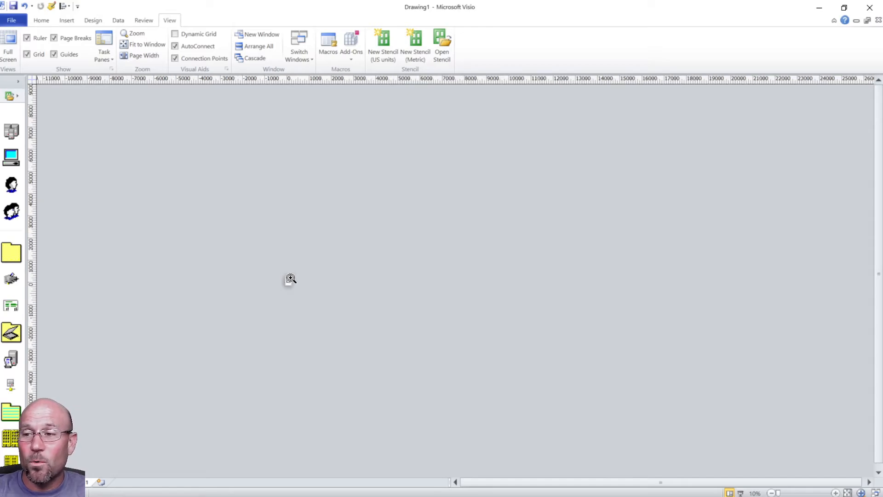
pyautogui.keyDown('ctrl'); pyautogui.keyDown('shift'); pyautogui.click(290, 278); pyautogui.keyUp('shift'); pyautogui.keyUp('ctrl')
pyautogui.keyDown('ctrl'); pyautogui.keyDown('shift'); pyautogui.click(263, 347); pyautogui.keyUp('shift'); pyautogui.keyUp('ctrl')
pyautogui.keyDown('ctrl'); pyautogui.keyDown('shift'); pyautogui.rightClick(248, 319); pyautogui.keyUp('shift'); pyautogui.keyUp('ctrl')
pyautogui.keyDown('ctrl'); pyautogui.keyDown('shift'); pyautogui.rightClick(195, 280); pyautogui.keyUp('shift'); pyautogui.keyUp('ctrl')
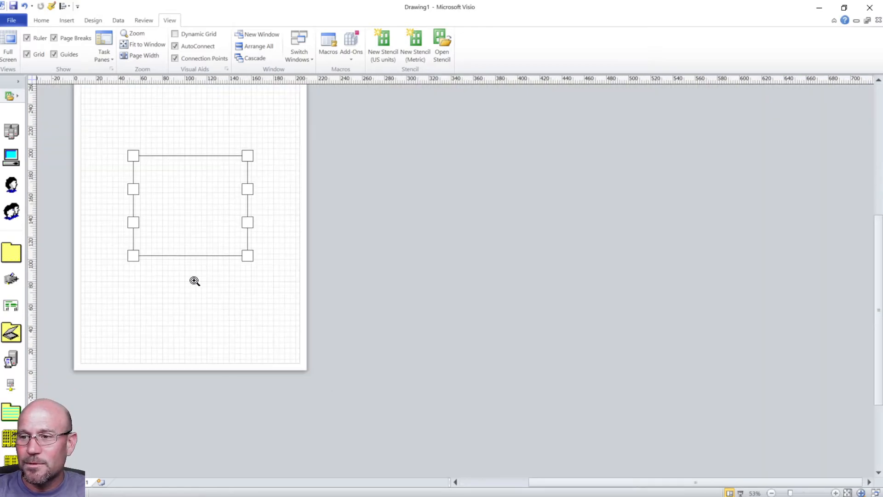
pyautogui.keyDown('ctrl'); pyautogui.keyDown('shift'); pyautogui.click(170, 207); pyautogui.keyUp('shift'); pyautogui.keyUp('ctrl')
pyautogui.keyDown('ctrl'); pyautogui.keyDown('shift'); pyautogui.click(165, 223); pyautogui.keyUp('shift'); pyautogui.keyUp('ctrl')
pyautogui.keyDown('ctrl'); pyautogui.keyDown('shift'); pyautogui.rightClick(165, 224); pyautogui.keyUp('shift'); pyautogui.keyUp('ctrl')
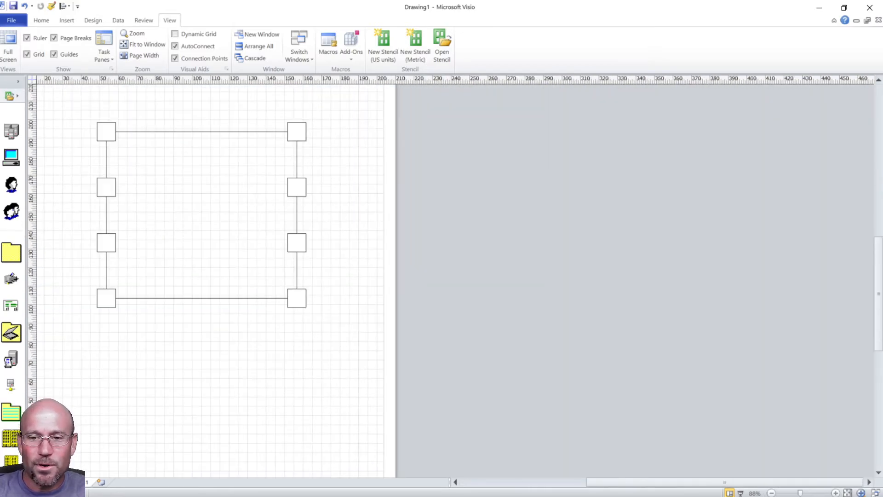
pyautogui.hotkey('ctrl', 'shift', 'w')
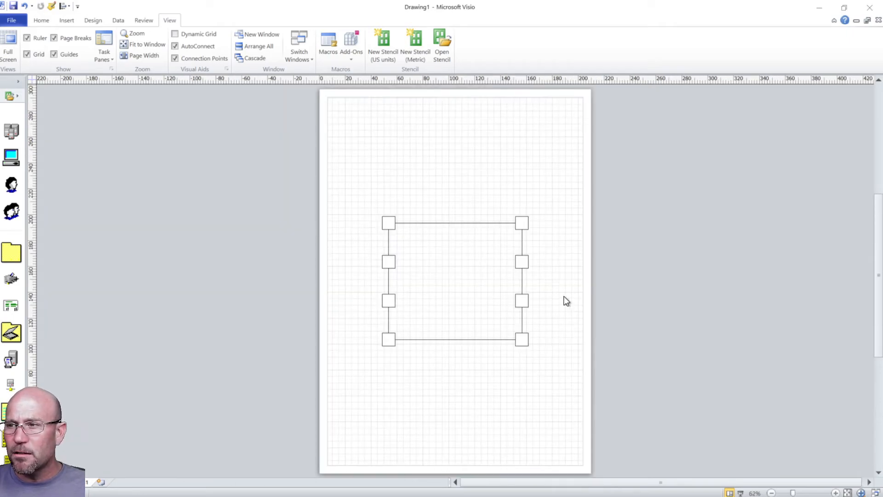
# Step: Draw a tall, narrow ellipse about 128 mm high over the left column of squares and send it to the back
pyautogui.click(35, 20)
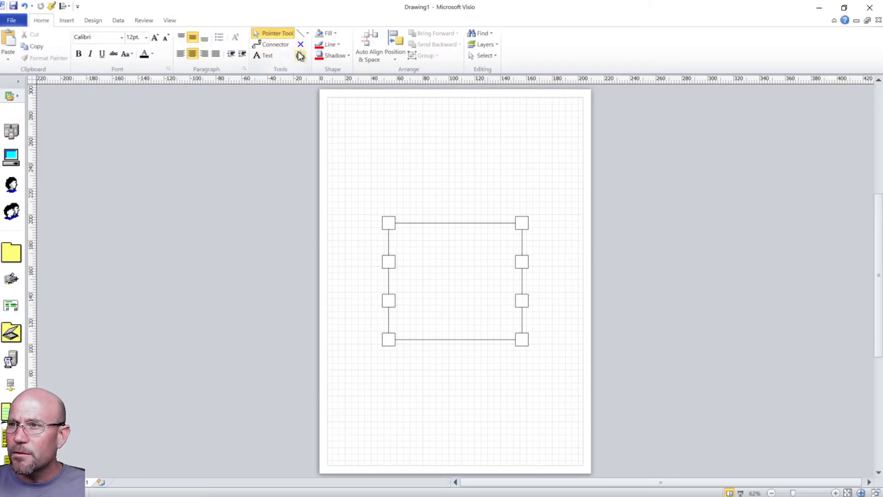
pyautogui.click(336, 35)
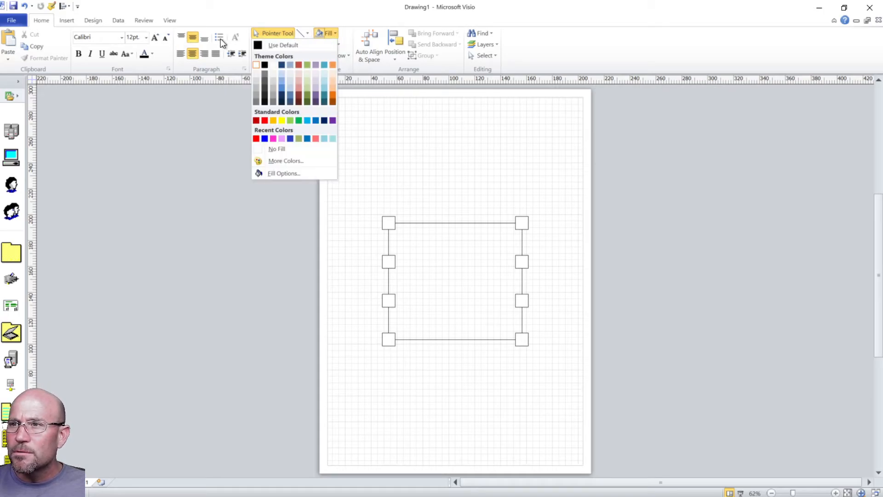
pyautogui.click(320, 32)
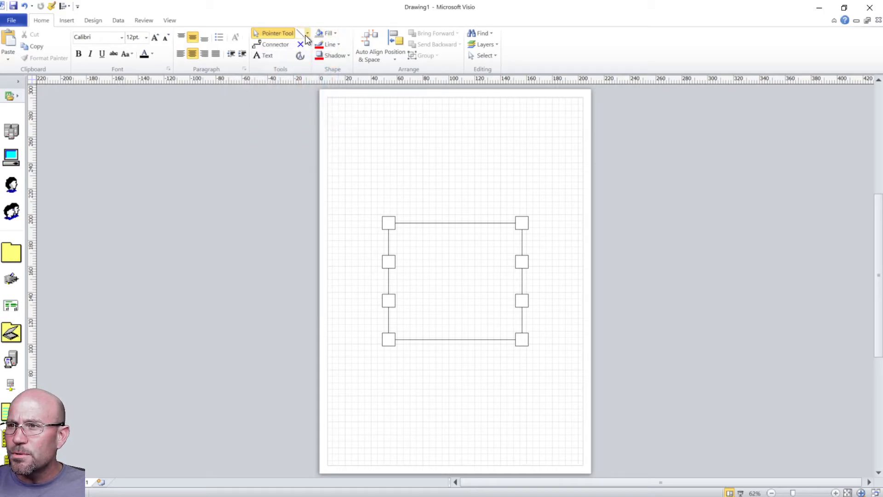
pyautogui.click(307, 35)
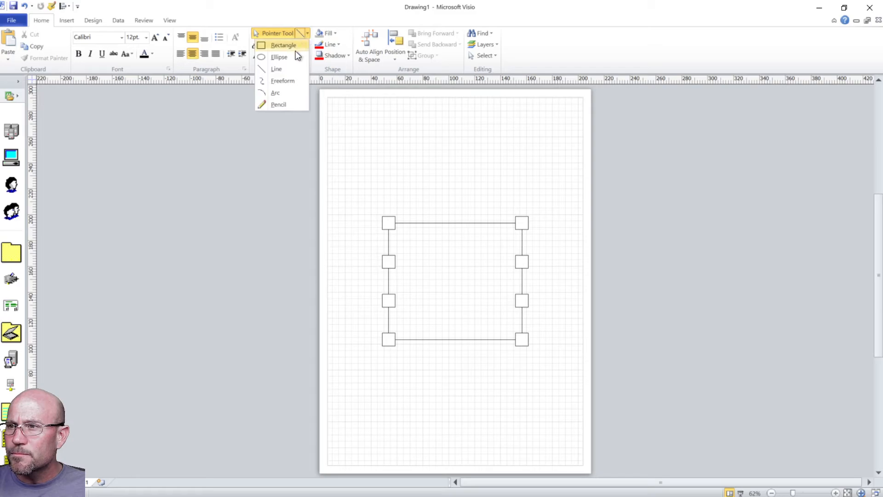
pyautogui.click(261, 57)
pyautogui.moveTo(363, 200)
pyautogui.mouseDown()
pyautogui.moveTo(400, 289)
pyautogui.moveTo(412, 384)
pyautogui.moveTo(416, 367)
pyautogui.mouseUp()
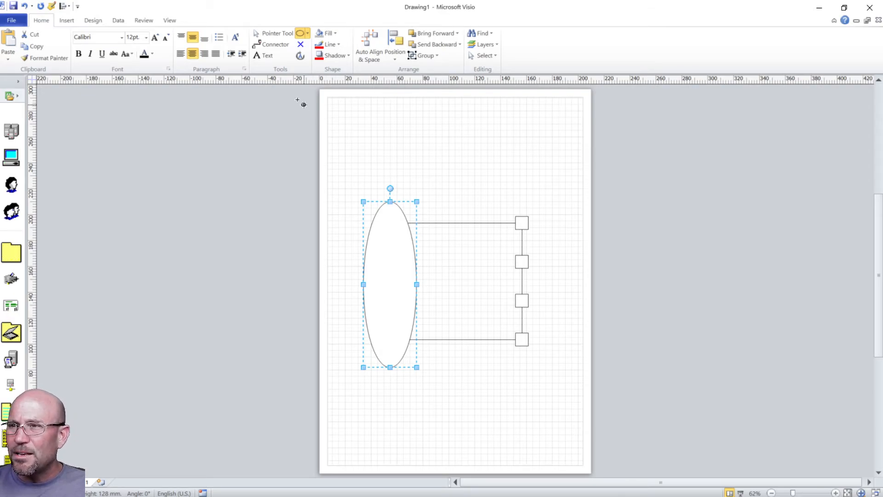
pyautogui.click(274, 32)
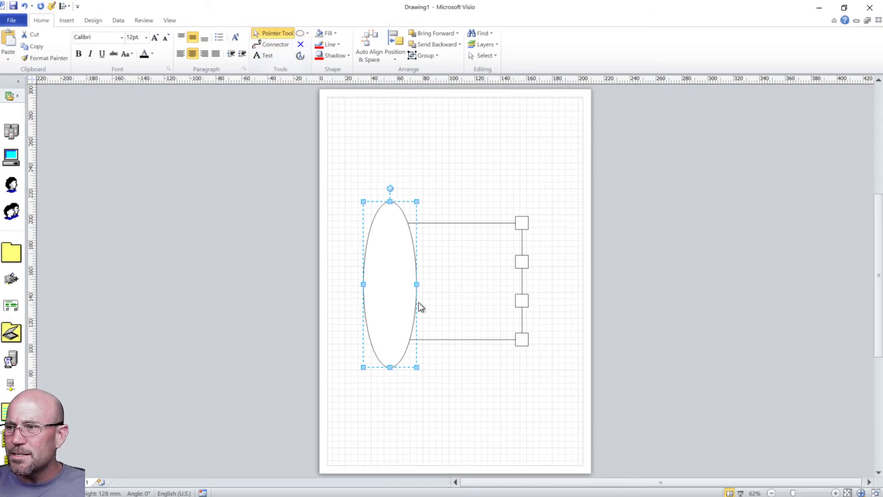
pyautogui.rightClick(392, 278)
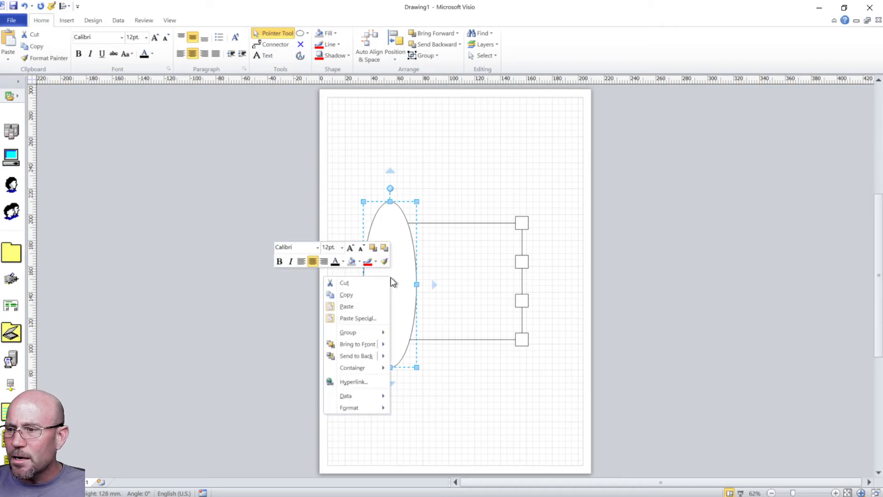
pyautogui.click(361, 356)
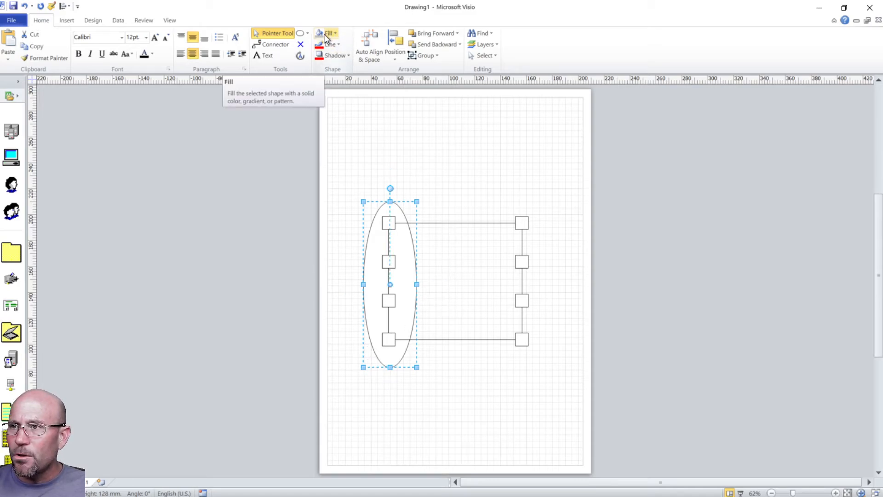
# Step: Fill the ellipse behind the left column of squares with the lightest orange theme colour and deselect it
pyautogui.click(336, 33)
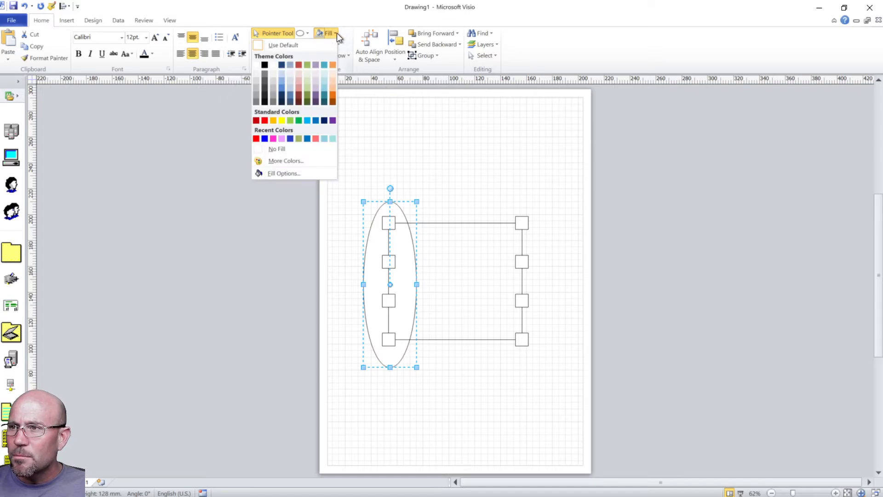
pyautogui.click(333, 72)
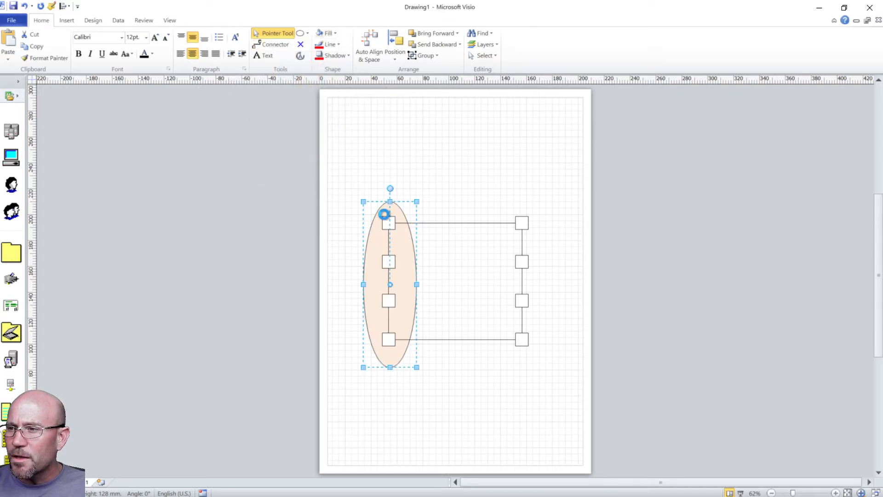
pyautogui.doubleClick(406, 252)
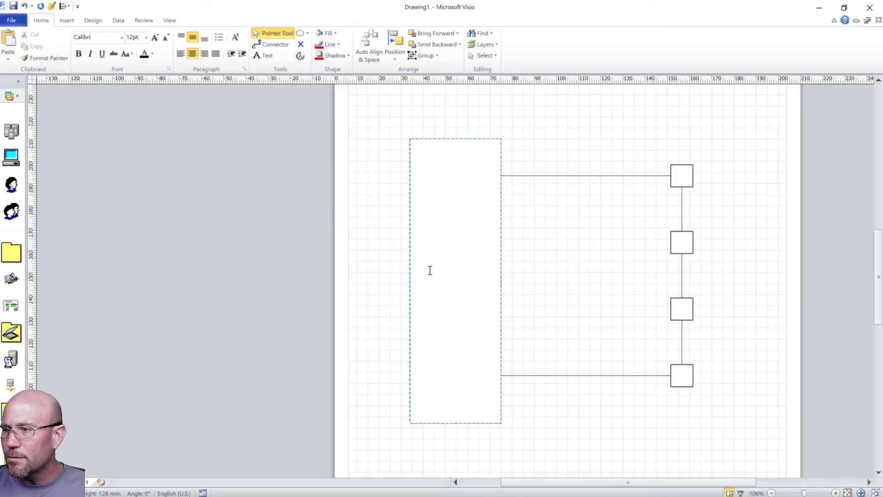
pyautogui.press('Escape')
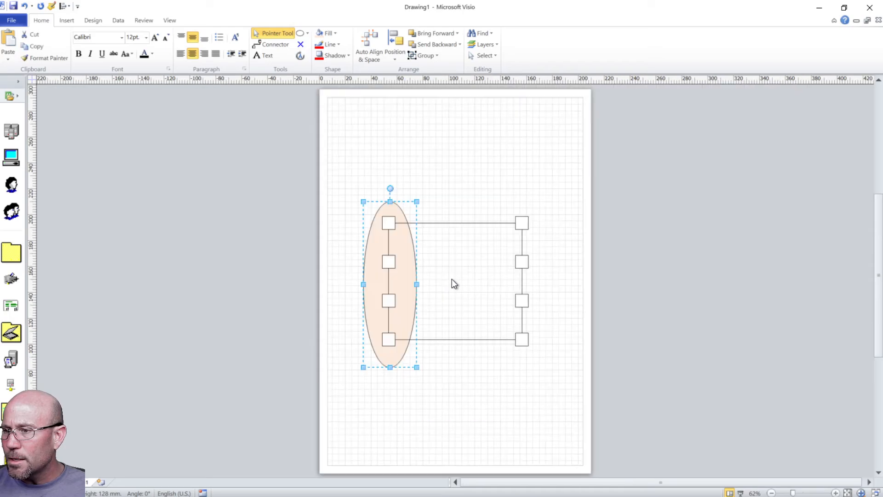
pyautogui.click(442, 280)
# Step: Copy the orange ellipse horizontally onto the right column of squares and align the tops of both ellipses
pyautogui.moveTo(403, 287); pyautogui.dragTo(539, 286)
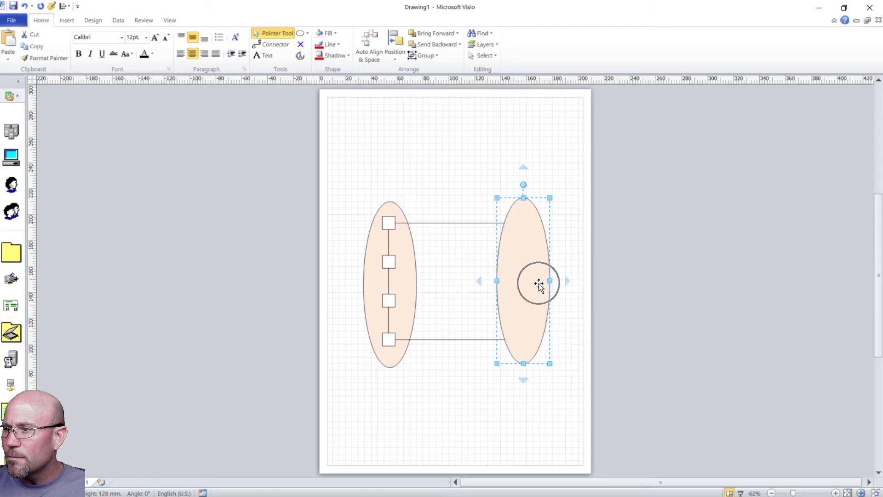
pyautogui.click(439, 199)
pyautogui.click(401, 252)
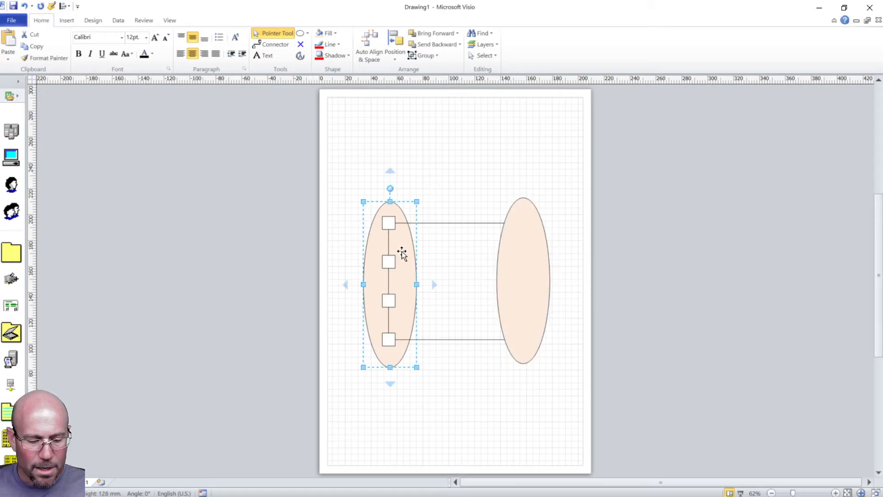
pyautogui.keyDown('shift'); pyautogui.click(512, 237); pyautogui.keyUp('shift')
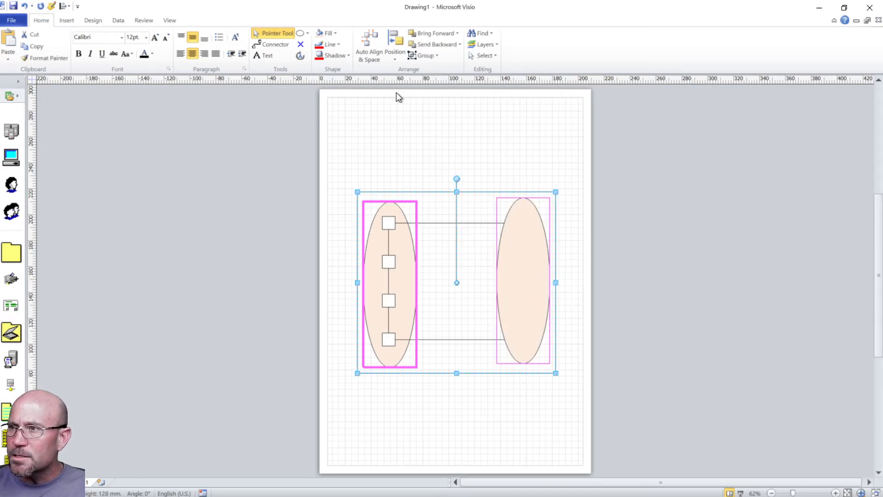
pyautogui.click(397, 59)
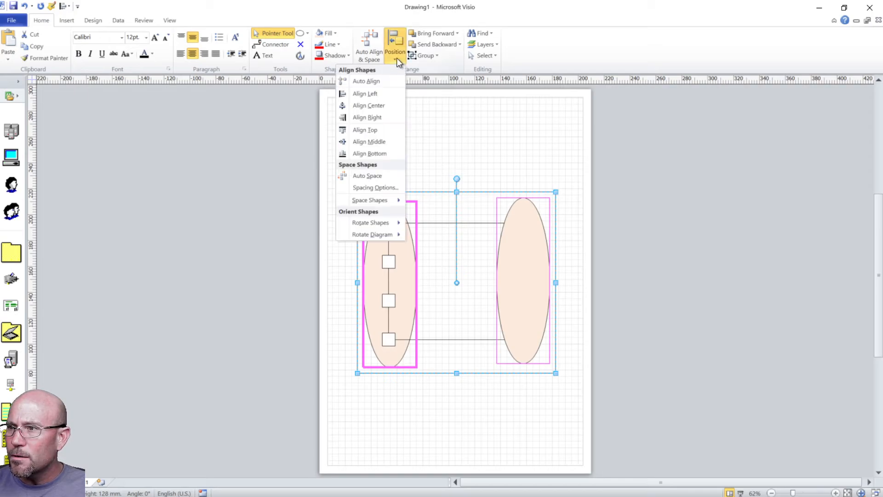
pyautogui.click(374, 129)
pyautogui.click(507, 196)
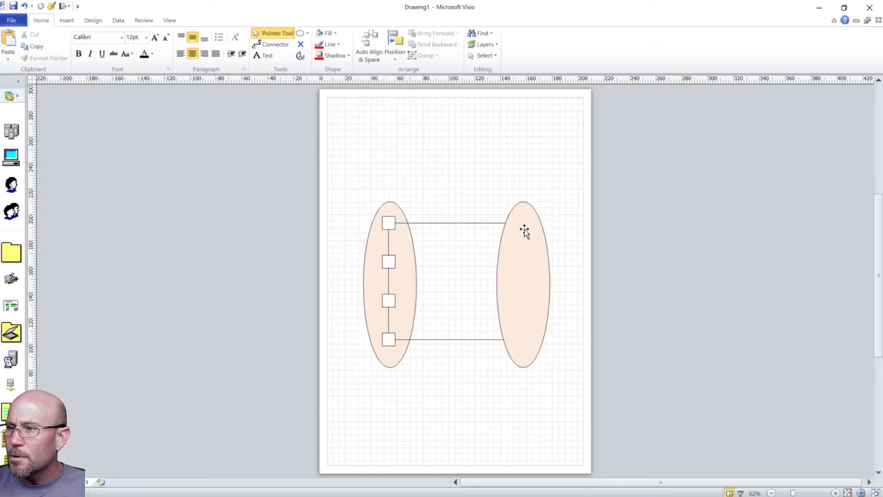
# Step: Send the right ellipse to the back, behind its column of squares and connecting lines
pyautogui.click(522, 232)
pyautogui.rightClick(523, 234)
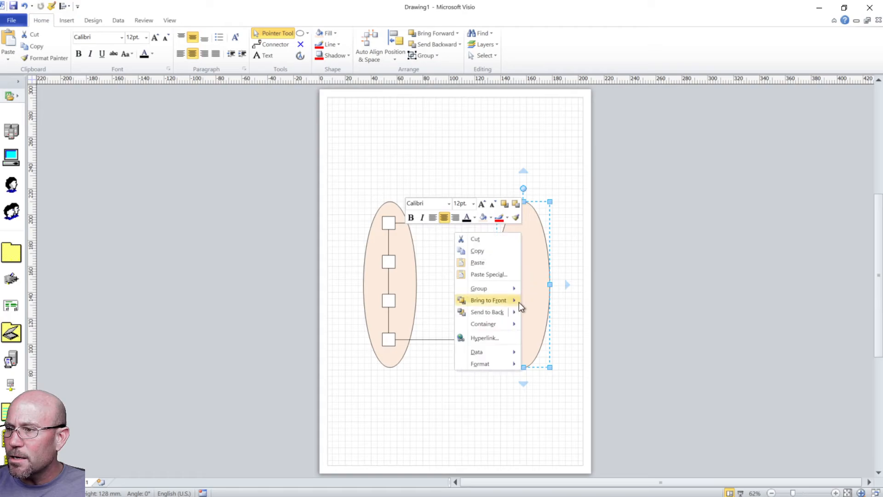
pyautogui.click(487, 312)
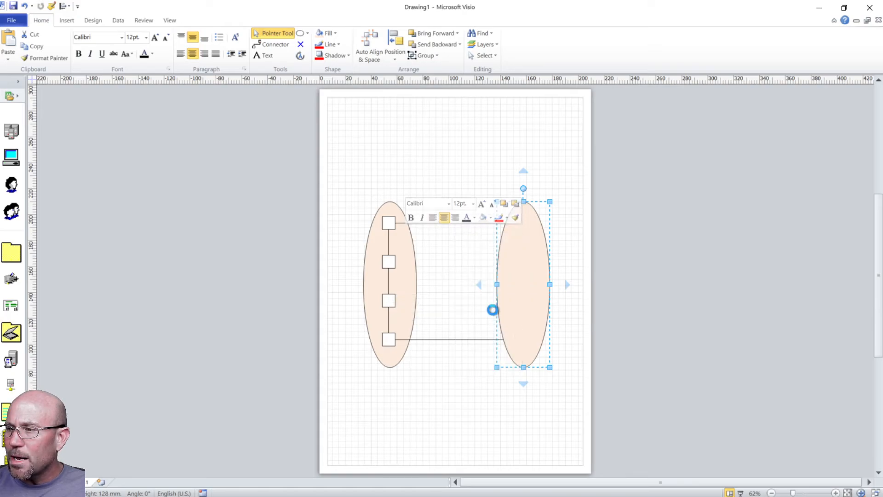
pyautogui.click(377, 253)
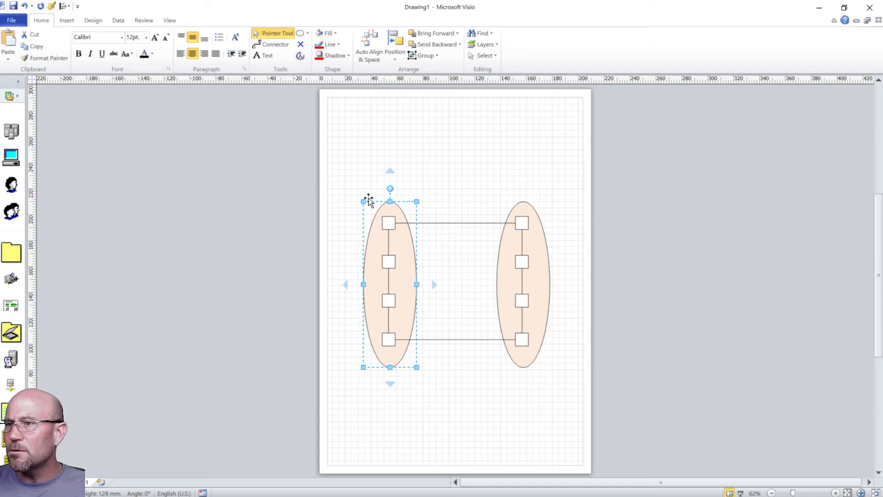
pyautogui.click(353, 149)
# Step: Draw a rectangle about 147 mm high enclosing both ellipses and all squares, and send it to the back
pyautogui.click(308, 33)
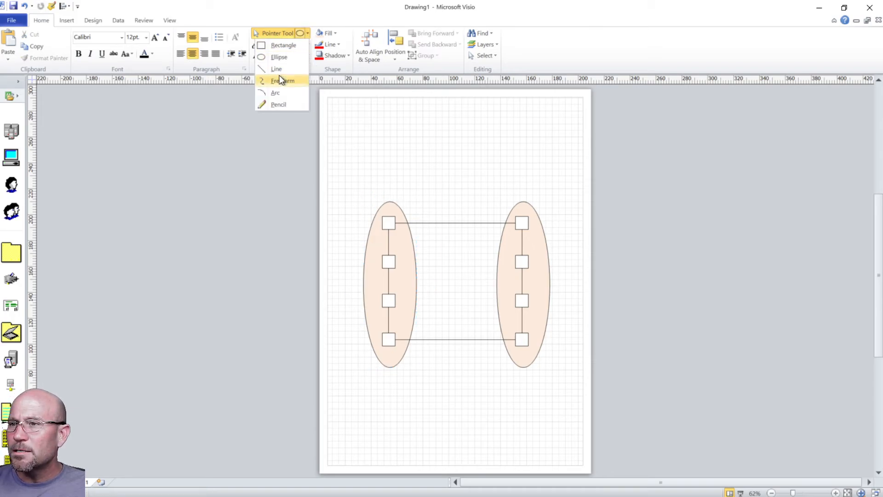
pyautogui.click(275, 45)
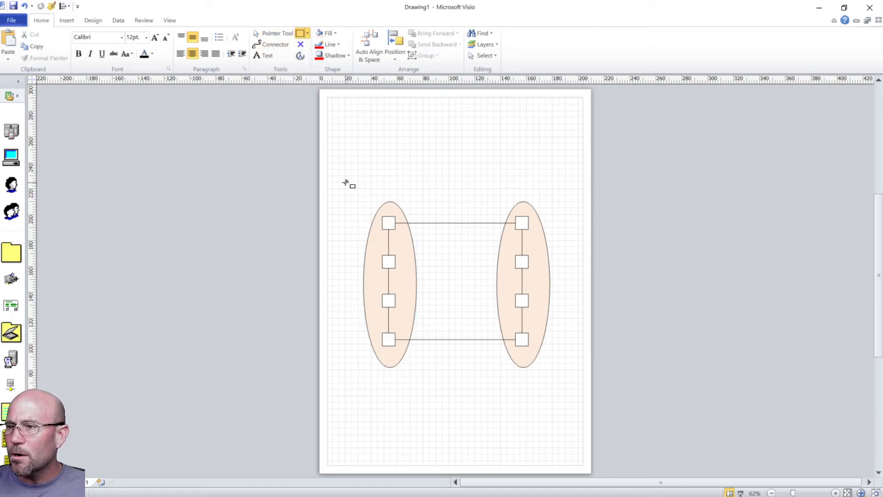
pyautogui.moveTo(352, 187); pyautogui.dragTo(566, 376)
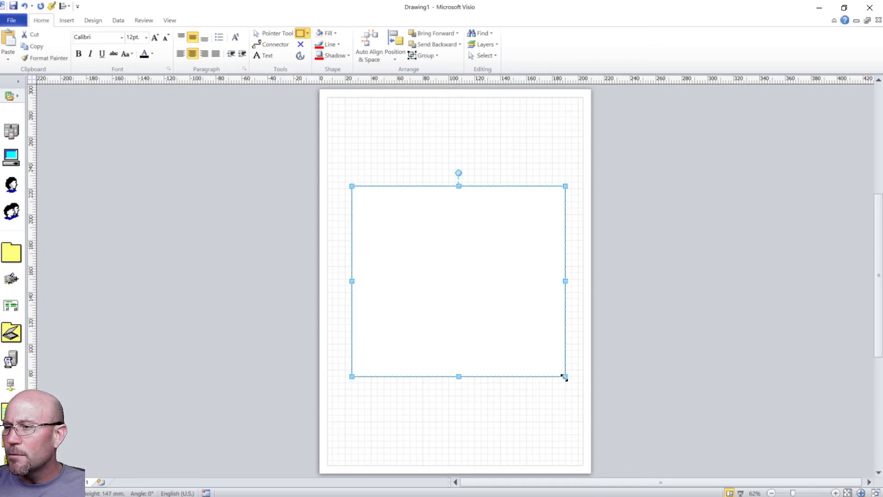
pyautogui.rightClick(464, 276)
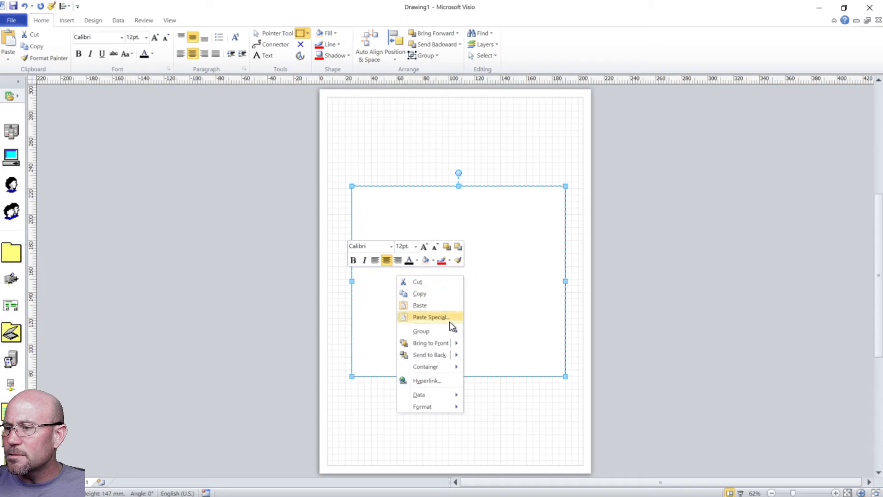
pyautogui.click(439, 354)
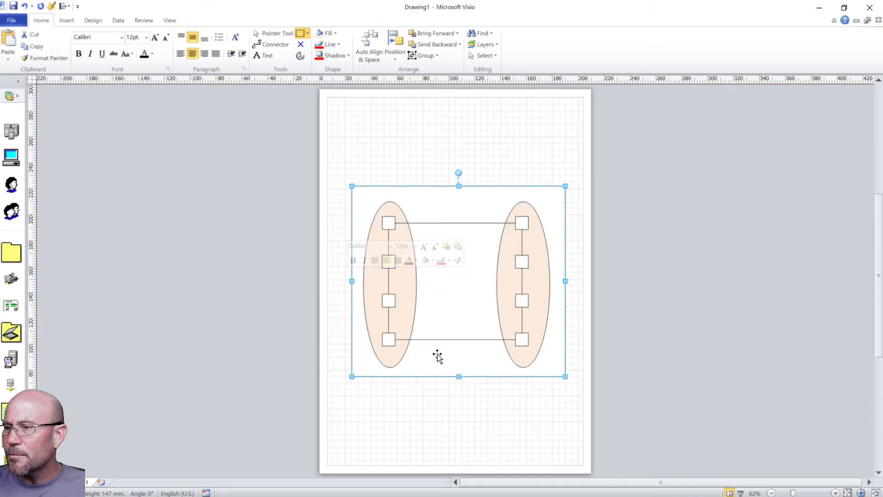
pyautogui.click(478, 119)
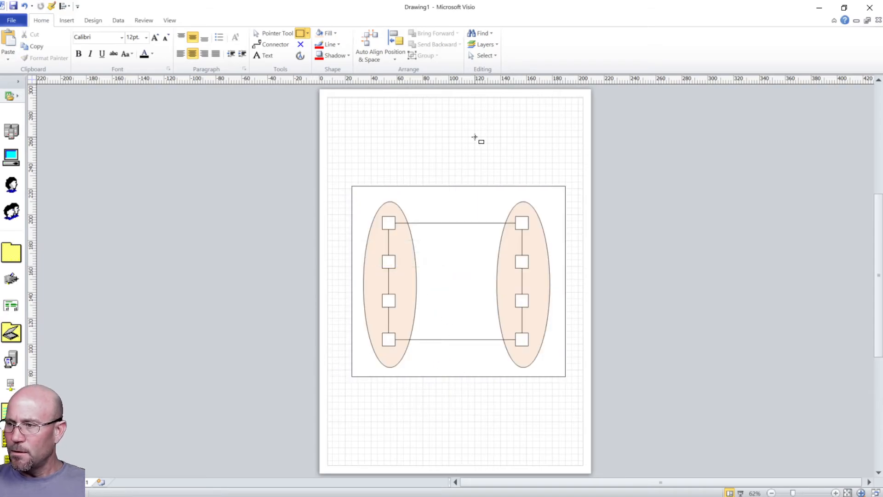
# Step: Fill the large background rectangle with the lightest blue theme colour and deselect it
pyautogui.click(431, 211)
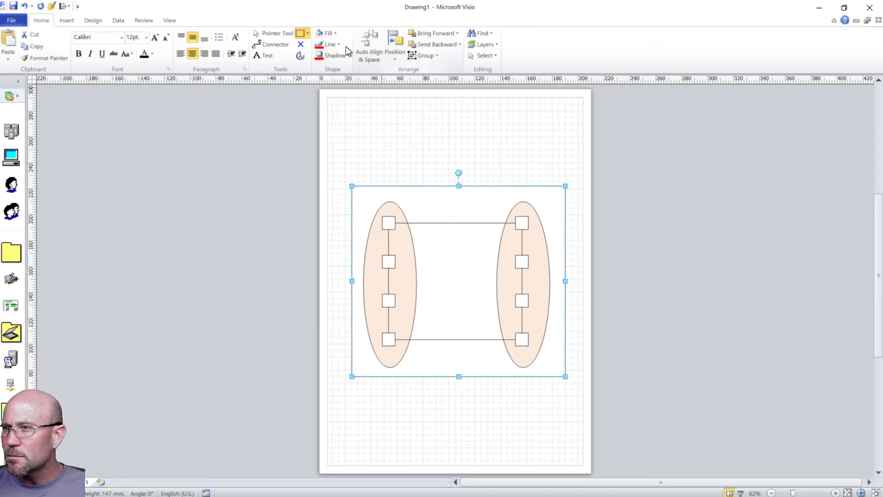
pyautogui.click(327, 33)
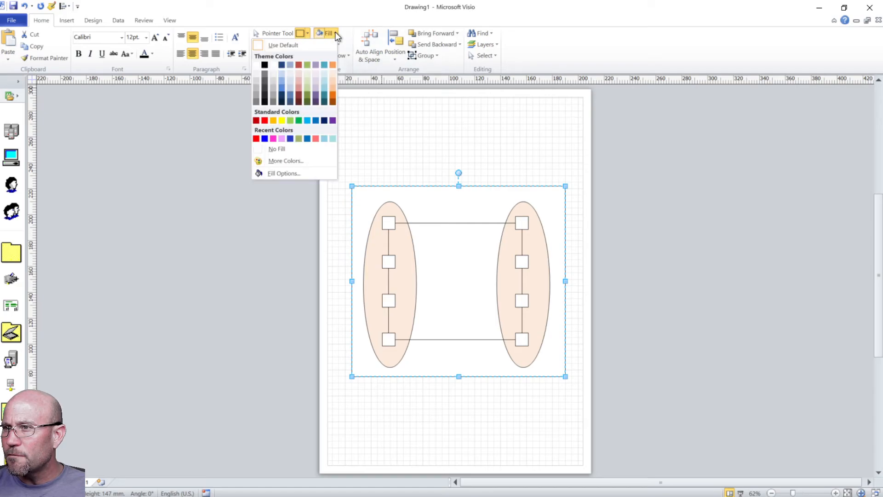
pyautogui.click(281, 72)
pyautogui.click(404, 137)
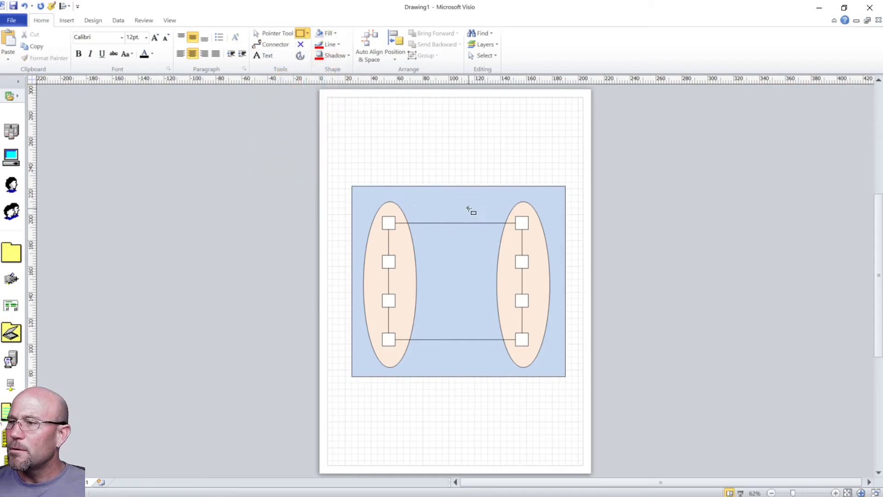
pyautogui.click(334, 33)
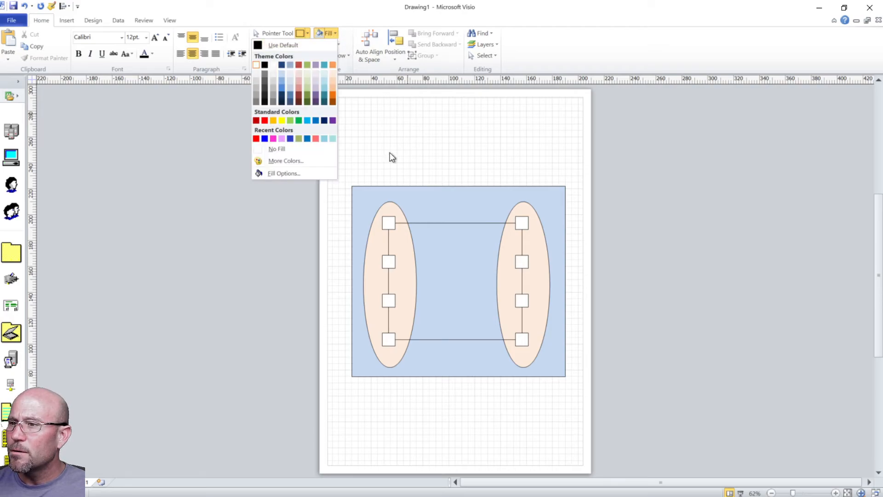
pyautogui.click(403, 268)
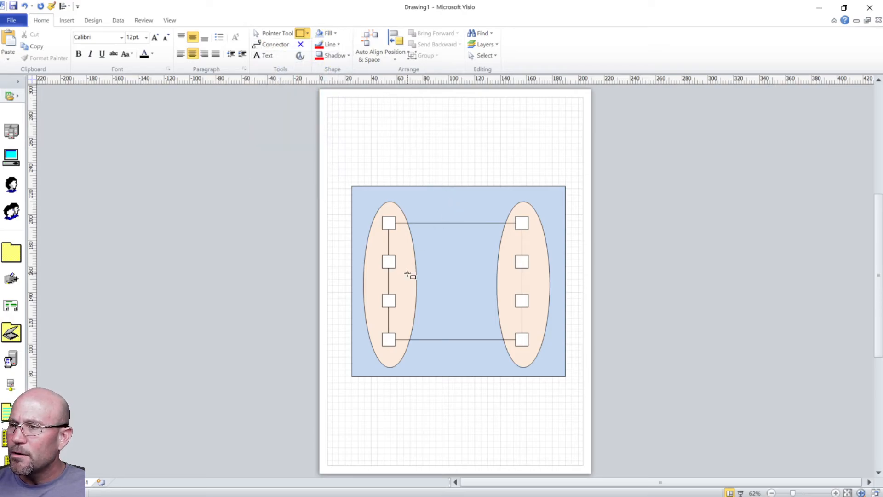
# Step: Switch to the Pointer Tool and send the left ellipse to the back, behind the blue rectangle
pyautogui.click(307, 33)
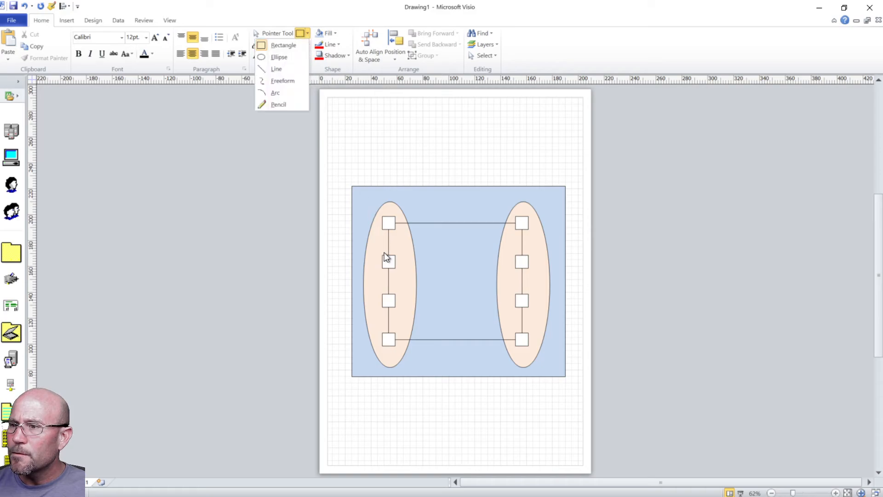
pyautogui.click(270, 33)
pyautogui.click(382, 284)
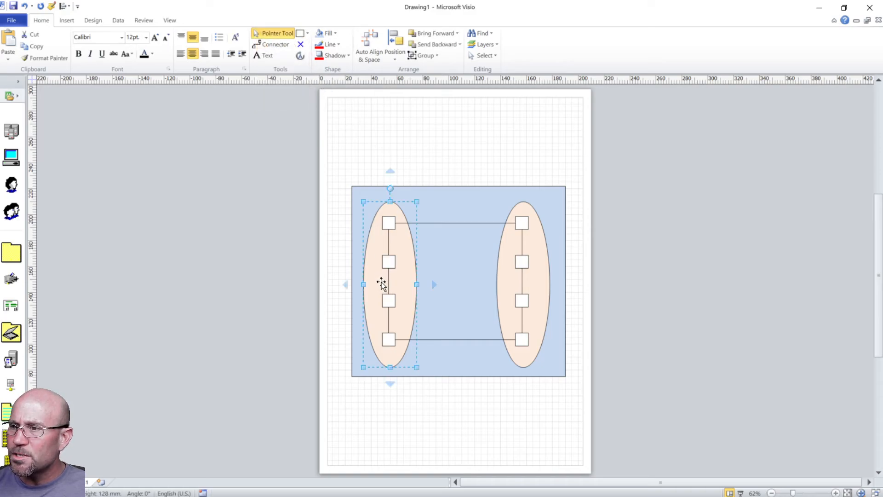
pyautogui.rightClick(379, 279)
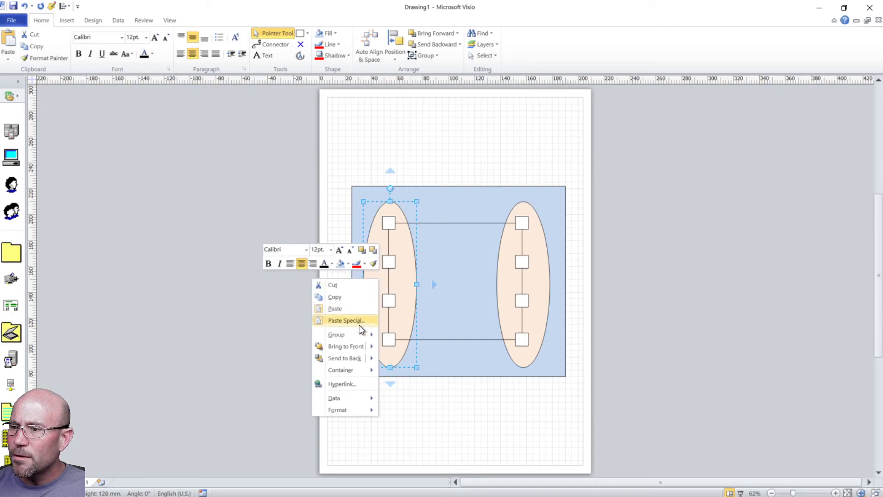
pyautogui.click(357, 357)
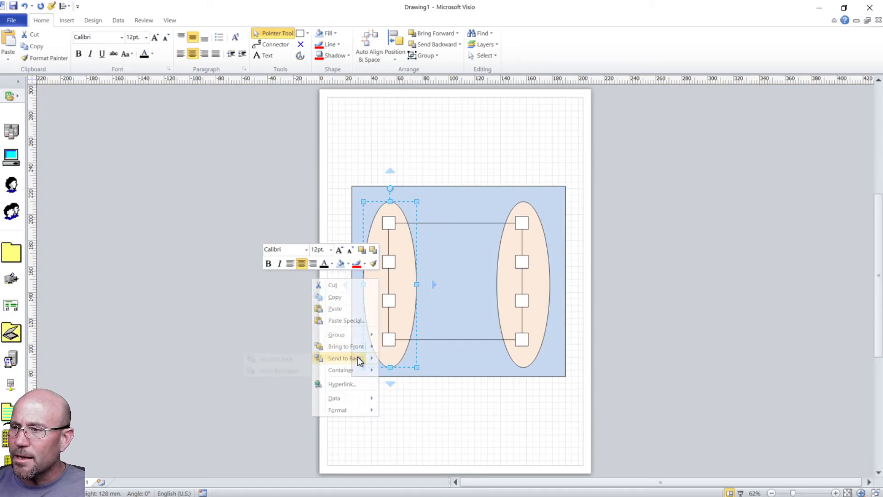
pyautogui.click(466, 168)
# Step: Send the blue rectangle to the back, behind both ellipses
pyautogui.click(460, 191)
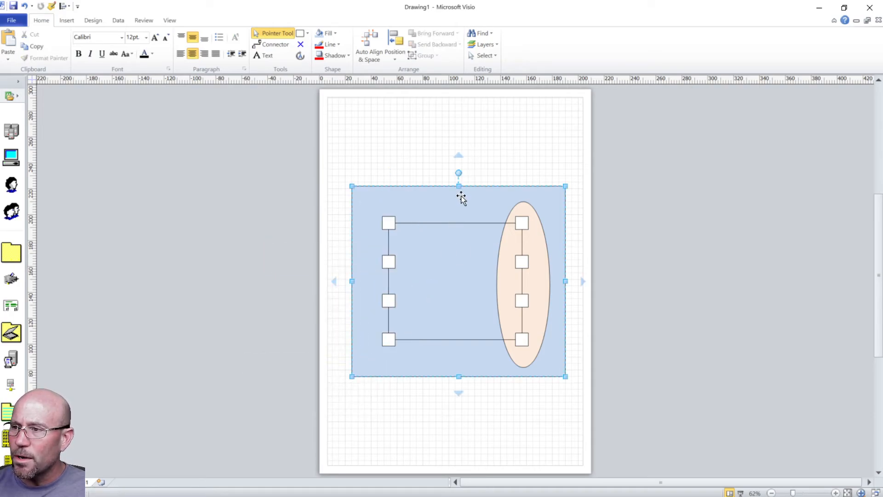
pyautogui.rightClick(475, 214)
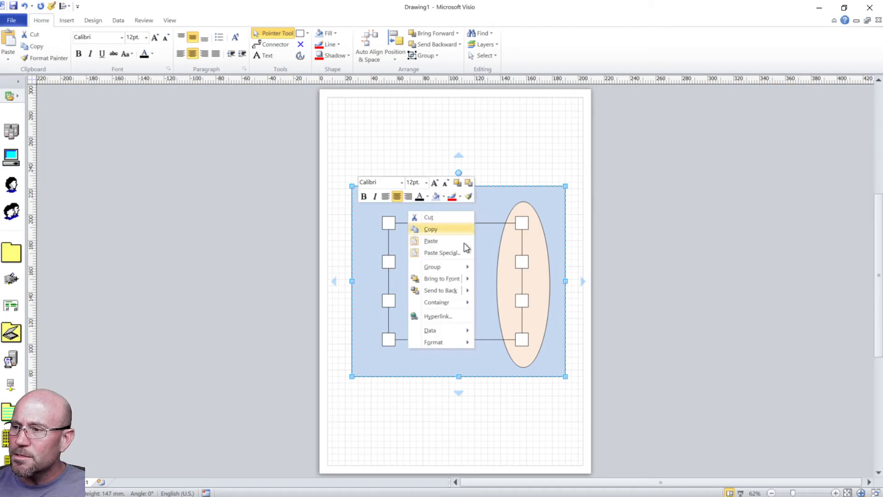
pyautogui.click(449, 290)
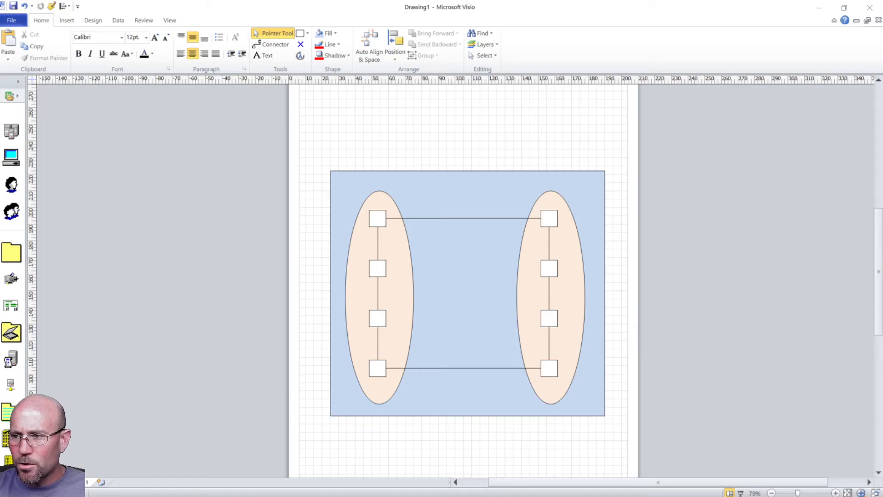
# Step: Remove the outlines of both ellipses and the blue background rectangle with No Line, and deselect them
pyautogui.click(355, 266)
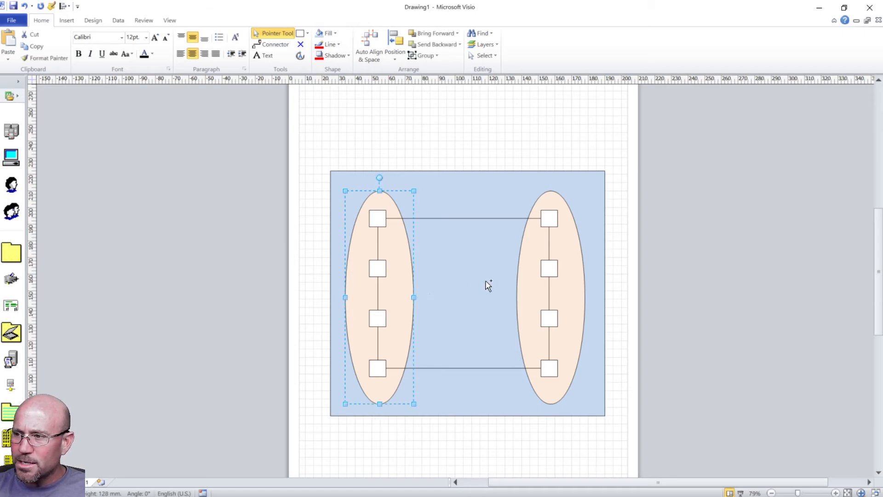
pyautogui.keyDown('shift'); pyautogui.click(526, 289); pyautogui.keyUp('shift')
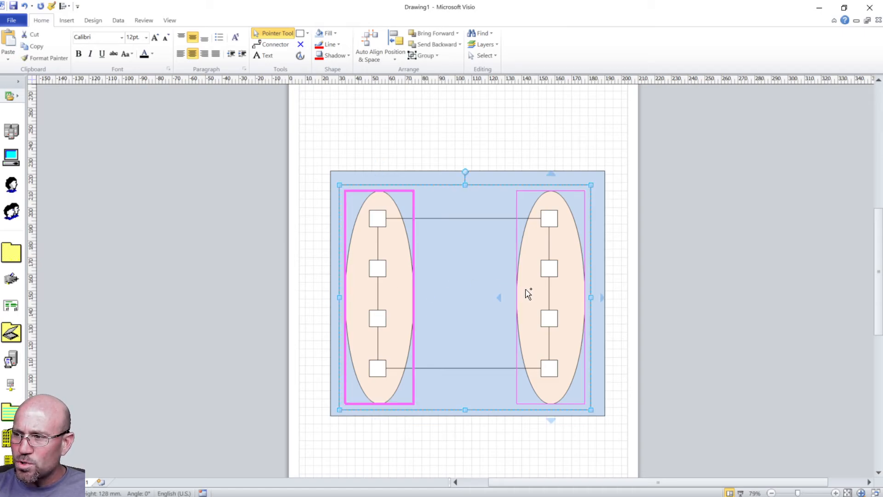
pyautogui.keyDown('shift'); pyautogui.click(473, 204); pyautogui.keyUp('shift')
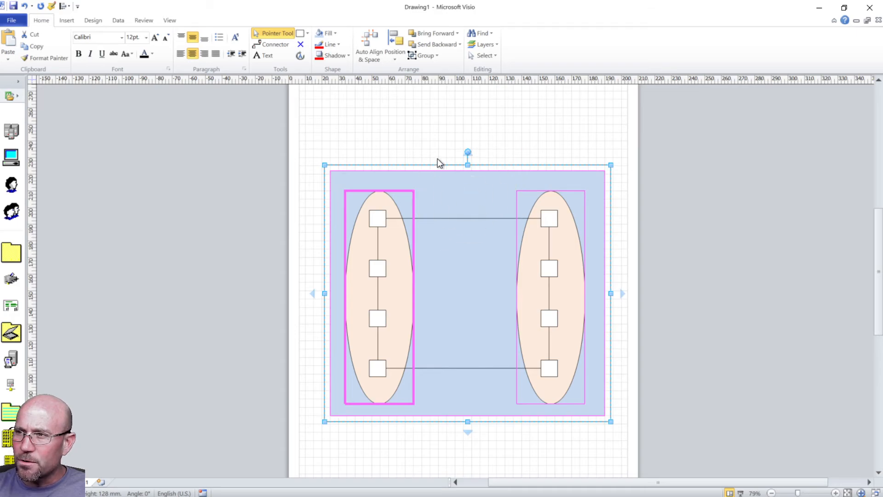
pyautogui.click(340, 46)
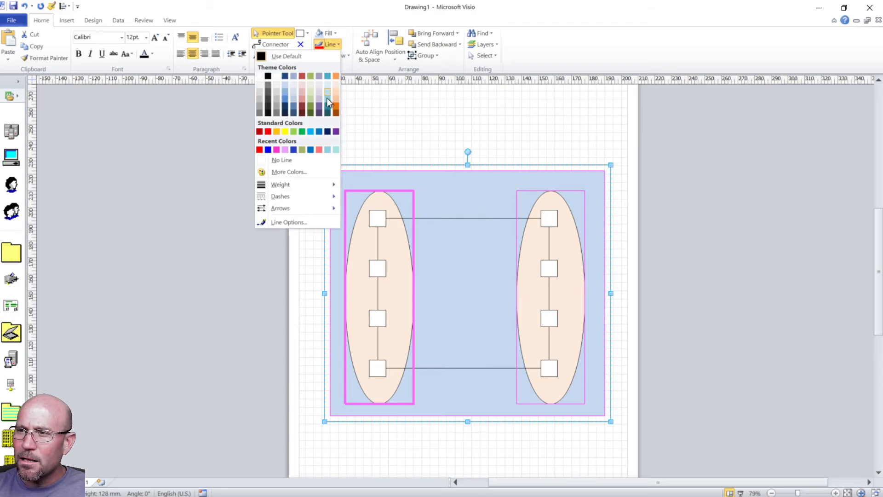
pyautogui.click(282, 159)
pyautogui.click(359, 136)
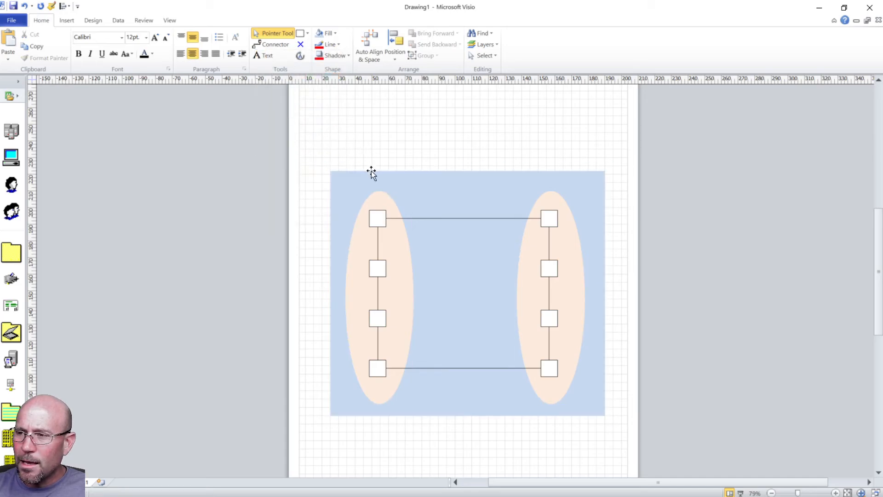
# Step: Round the blue background rectangle's corners by 4 mm in its line options and deselect it
pyautogui.keyDown('ctrl'); pyautogui.keyDown('shift'); pyautogui.click(370, 183); pyautogui.keyUp('shift'); pyautogui.keyUp('ctrl')
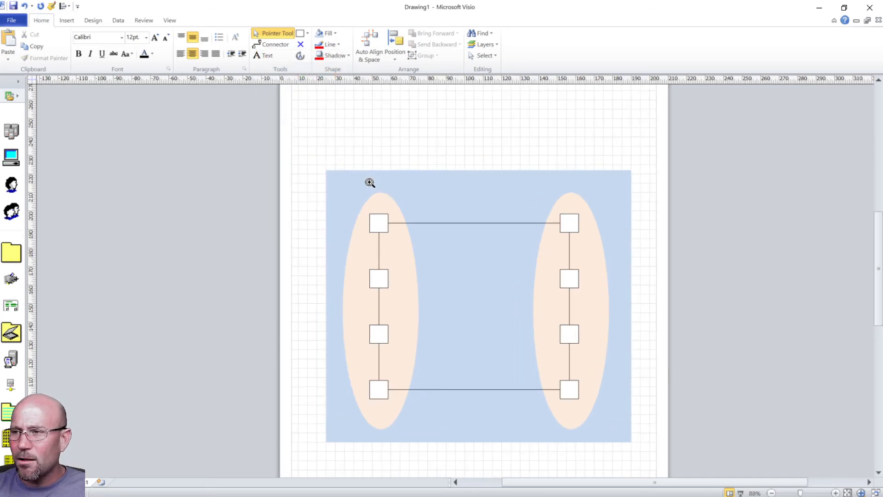
pyautogui.keyDown('ctrl'); pyautogui.keyDown('shift'); pyautogui.click(370, 183); pyautogui.keyUp('shift'); pyautogui.keyUp('ctrl')
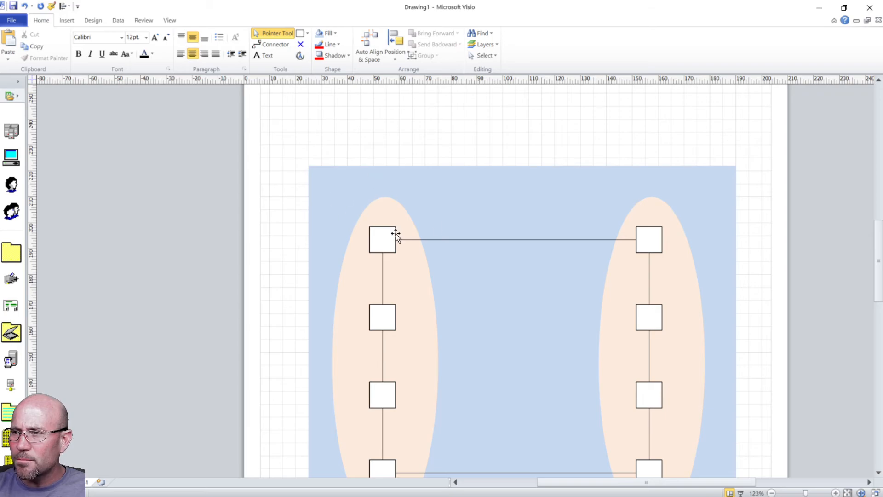
pyautogui.keyDown('ctrl'); pyautogui.keyDown('shift'); pyautogui.rightClick(377, 211); pyautogui.keyUp('shift'); pyautogui.keyUp('ctrl')
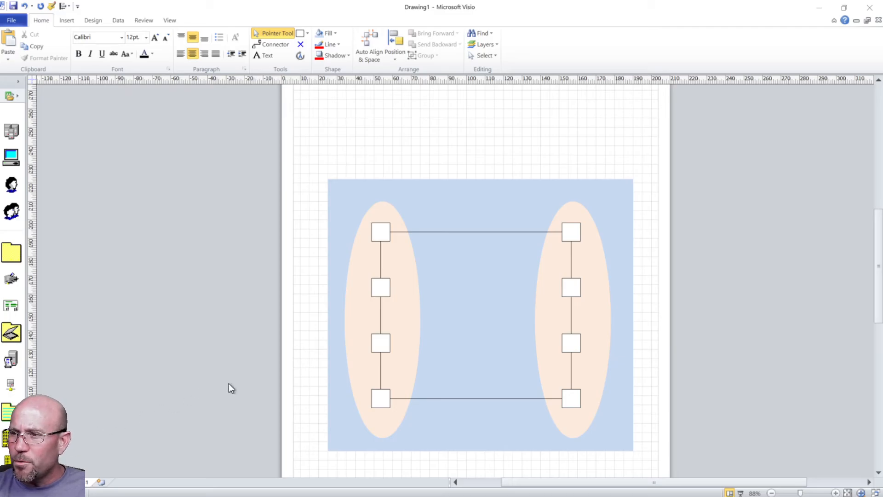
pyautogui.keyDown('ctrl'); pyautogui.keyDown('shift'); pyautogui.click(339, 198); pyautogui.keyUp('shift'); pyautogui.keyUp('ctrl')
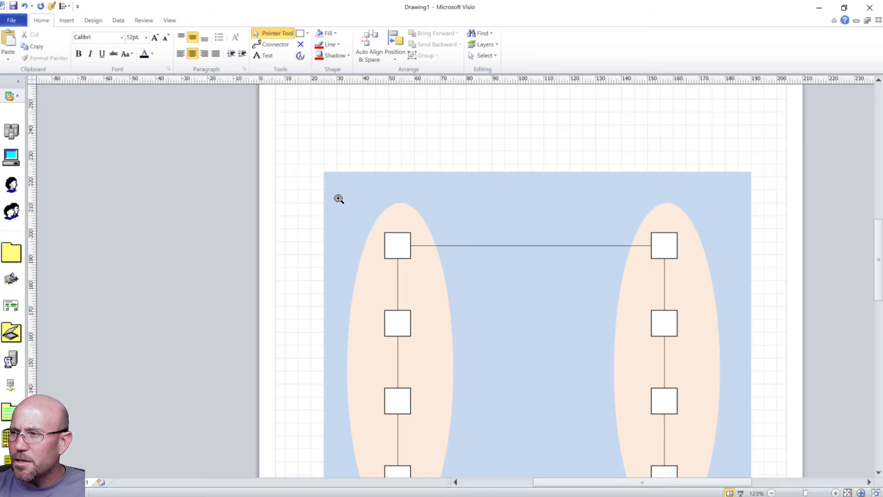
pyautogui.rightClick(345, 193)
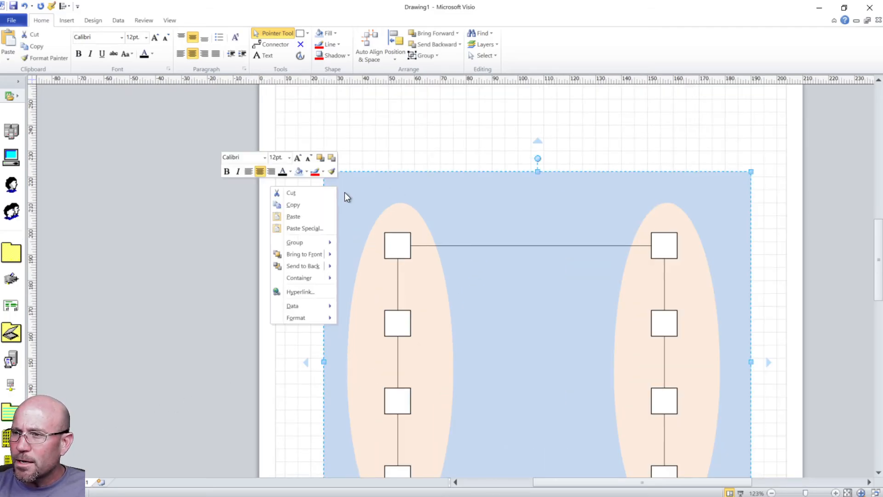
pyautogui.click(339, 43)
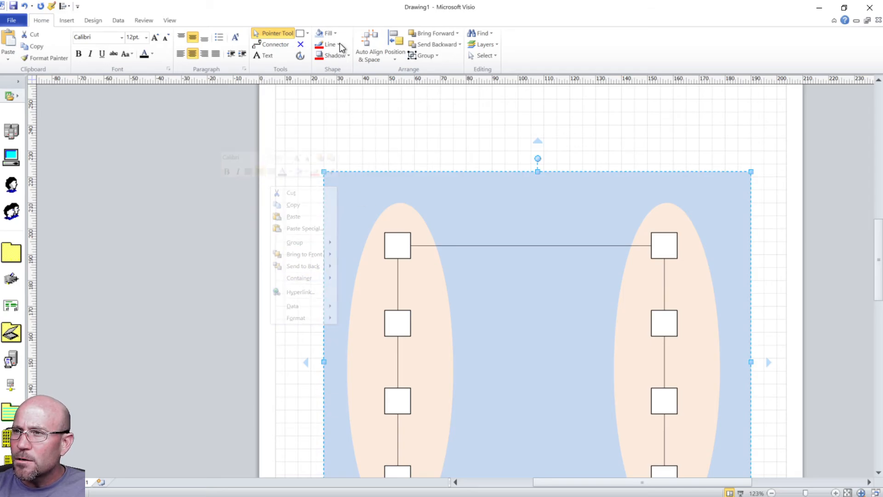
pyautogui.click(338, 44)
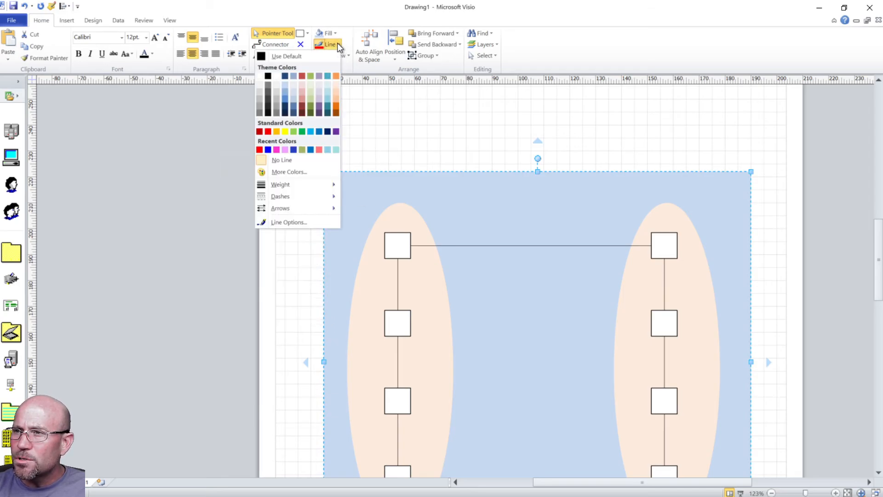
pyautogui.click(297, 224)
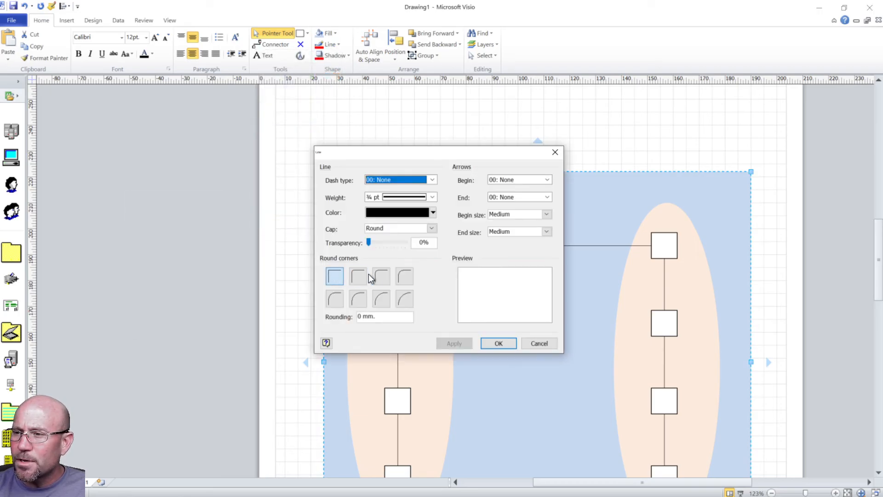
pyautogui.click(404, 277)
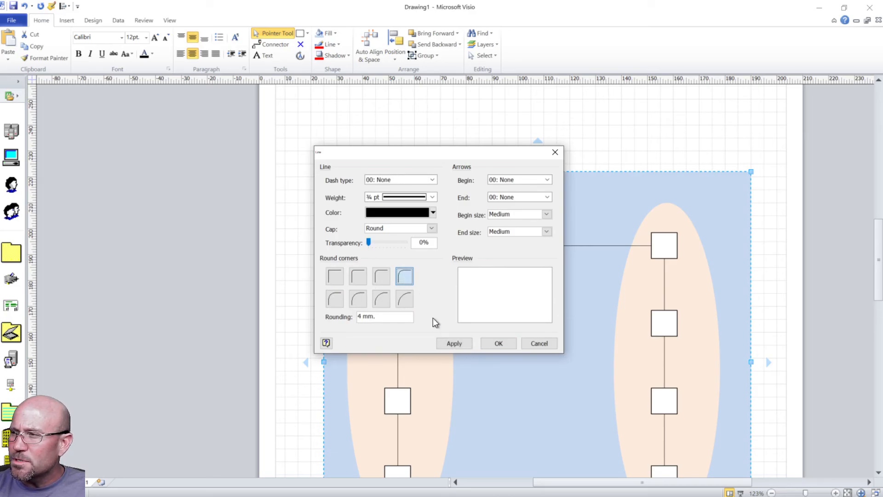
pyautogui.click(453, 343)
pyautogui.click(499, 343)
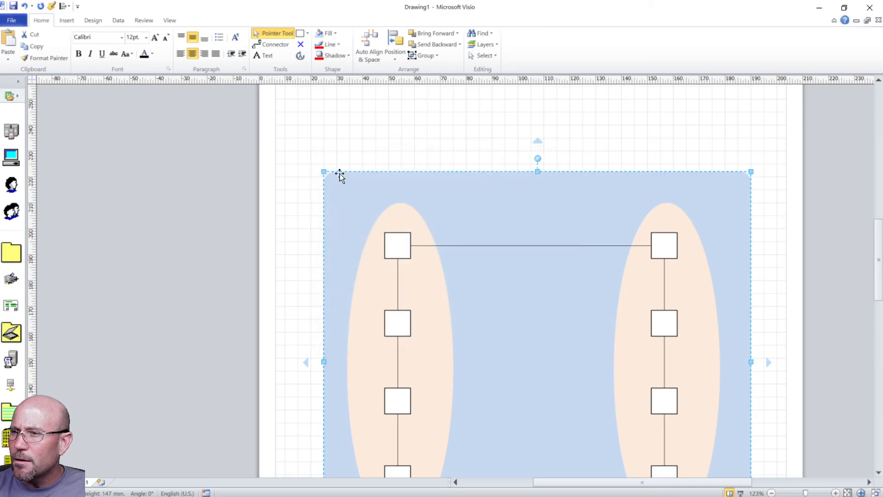
pyautogui.click(337, 159)
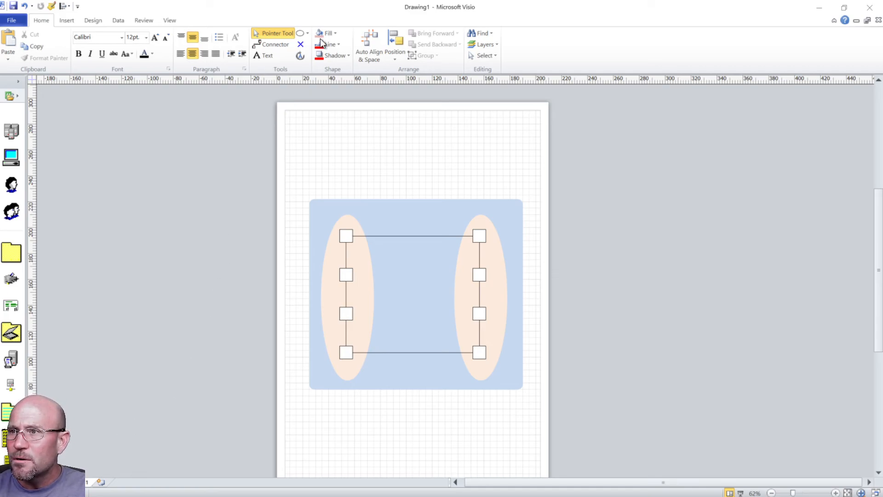
# Step: Draw a rectangle about 47 mm high across both ellipses, covering the two middle rows of squares
pyautogui.click(308, 33)
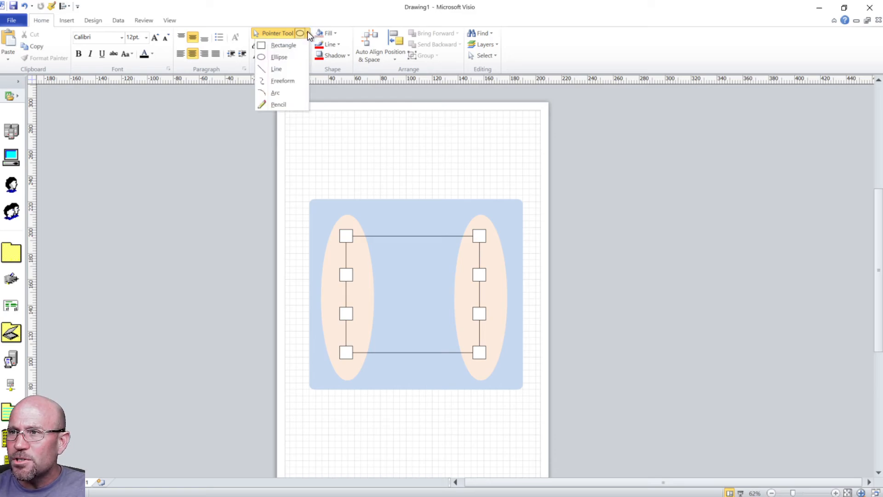
pyautogui.click(284, 45)
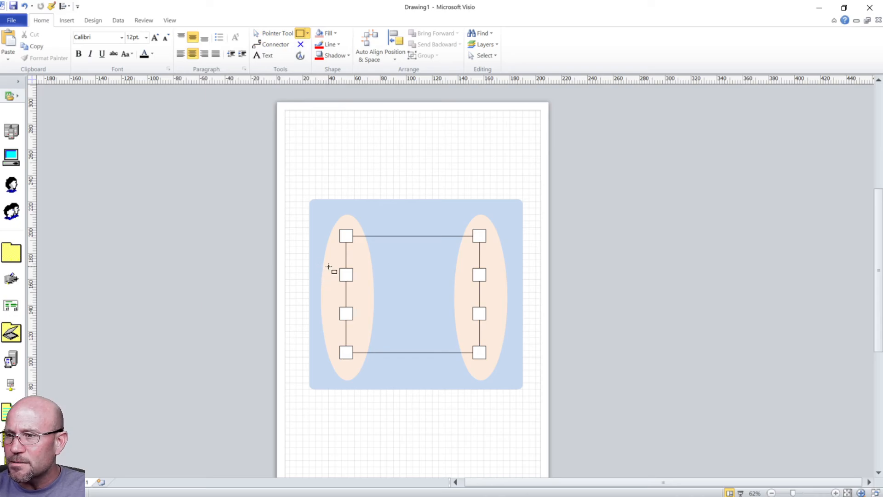
pyautogui.moveTo(329, 261); pyautogui.dragTo(494, 325)
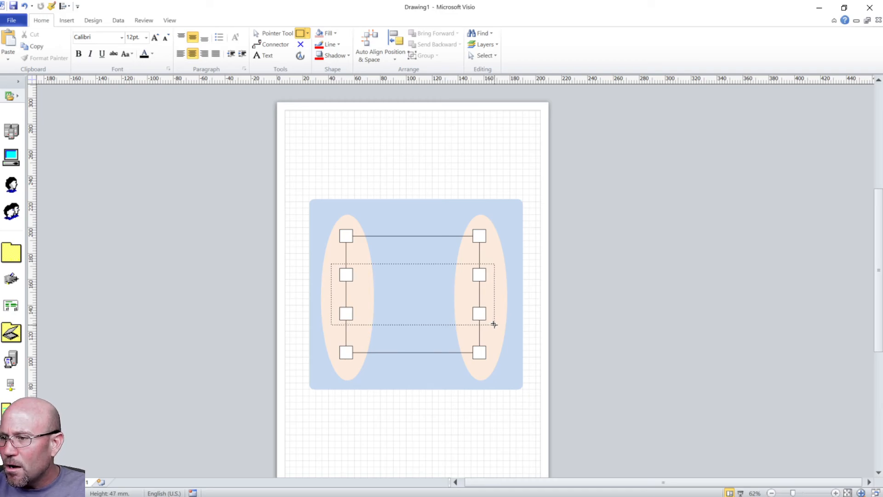
pyautogui.moveTo(494, 324); pyautogui.dragTo(496, 325)
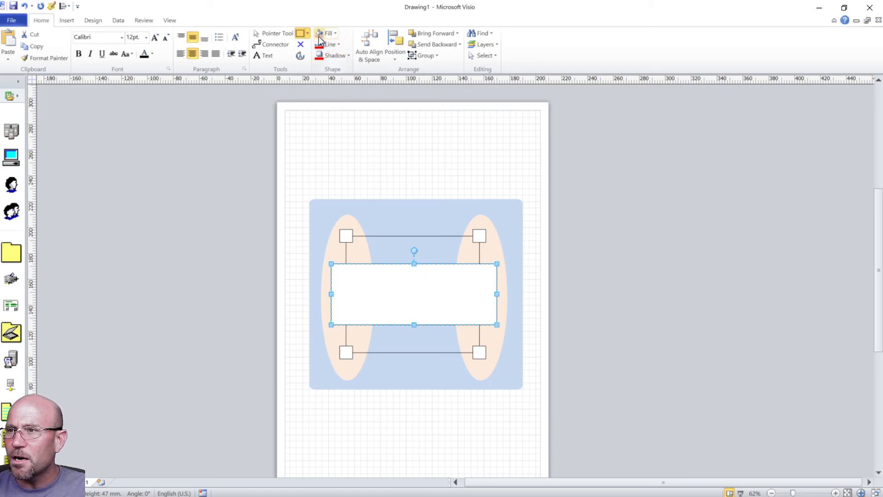
# Step: Fill the new middle rectangle with a light red theme colour, remove its outline with No Line, and deselect it
pyautogui.click(335, 33)
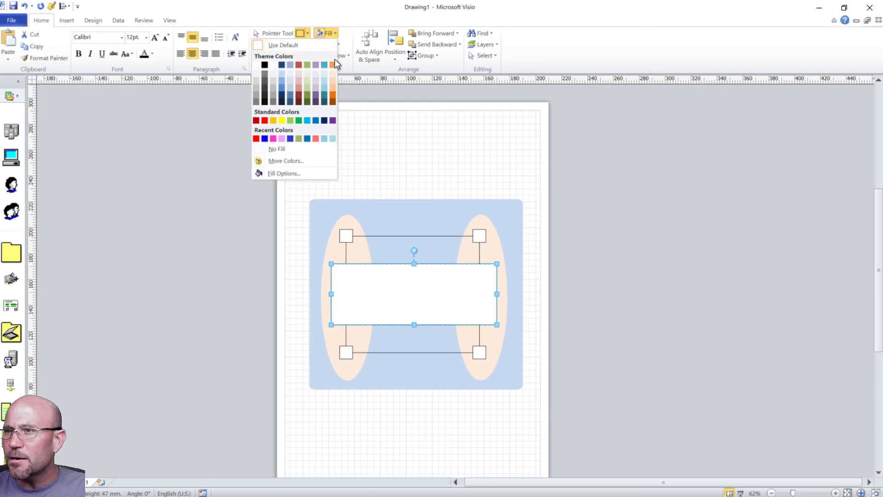
pyautogui.click(299, 81)
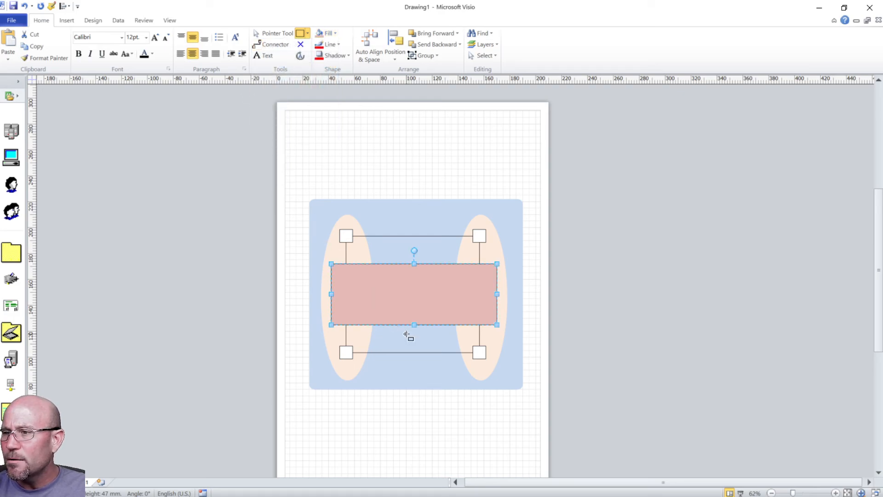
pyautogui.click(339, 45)
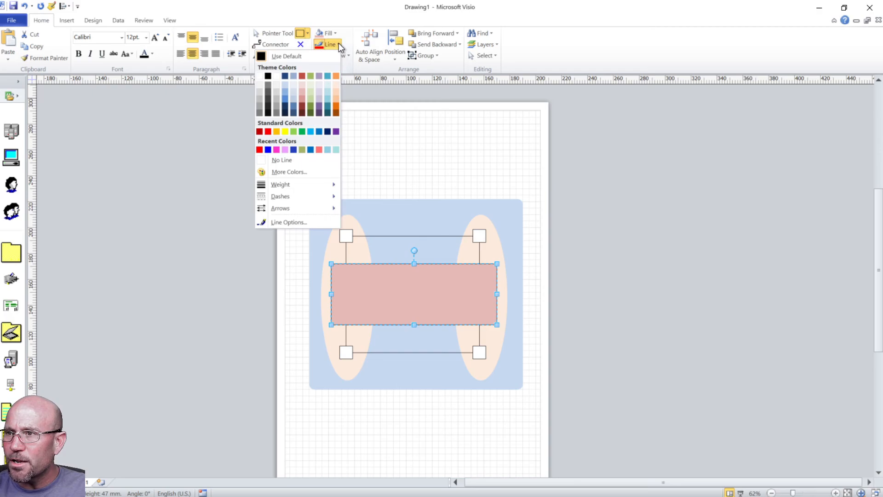
pyautogui.click(281, 160)
pyautogui.click(423, 180)
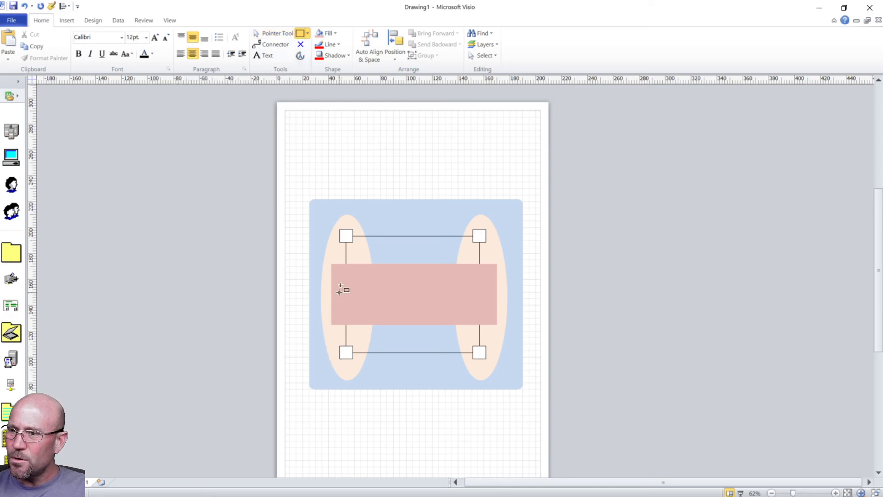
# Step: Send the light red rectangle to the back of the drawing
pyautogui.click(413, 290)
pyautogui.rightClick(420, 308)
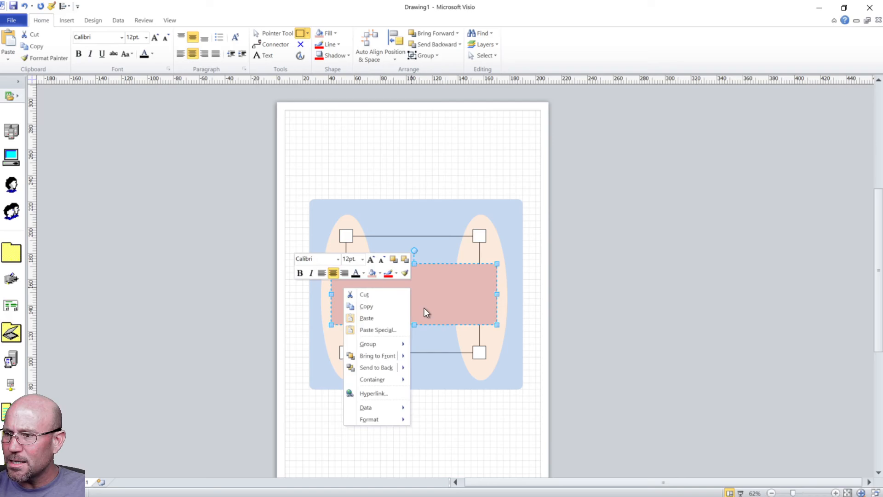
pyautogui.click(391, 368)
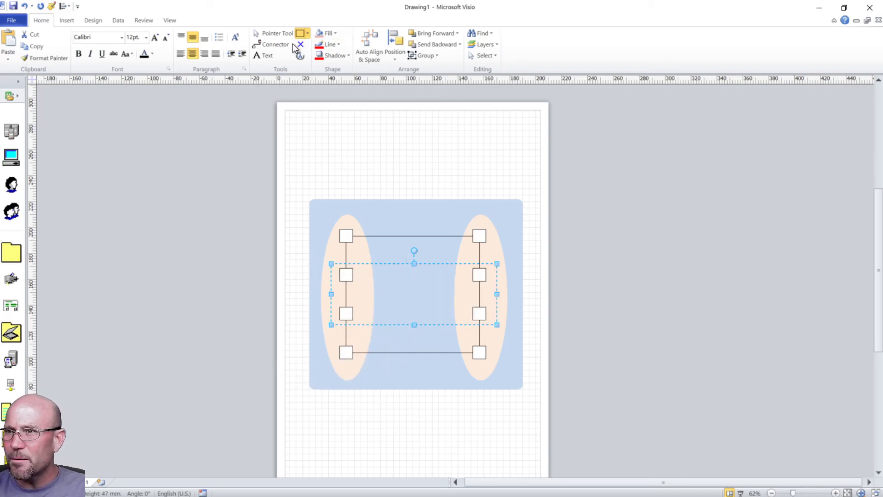
# Step: Send the blue background rectangle and both ellipses together to the back, behind the red rectangle, and deselect them
pyautogui.click(273, 33)
pyautogui.click(420, 214)
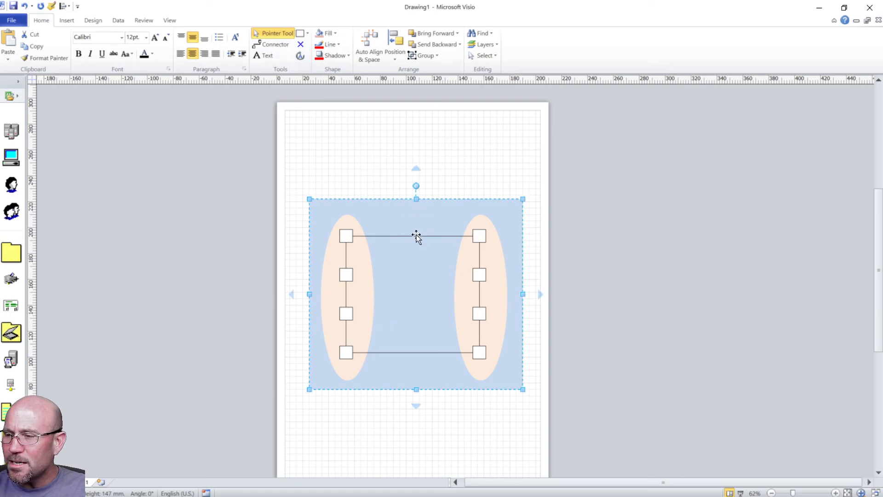
pyautogui.keyDown('shift'); pyautogui.click(362, 268); pyautogui.keyUp('shift')
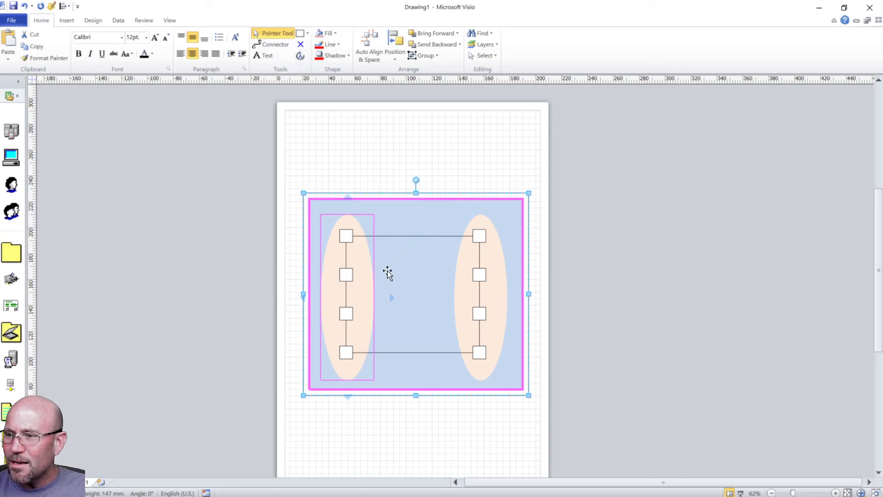
pyautogui.keyDown('shift'); pyautogui.click(468, 274); pyautogui.keyUp('shift')
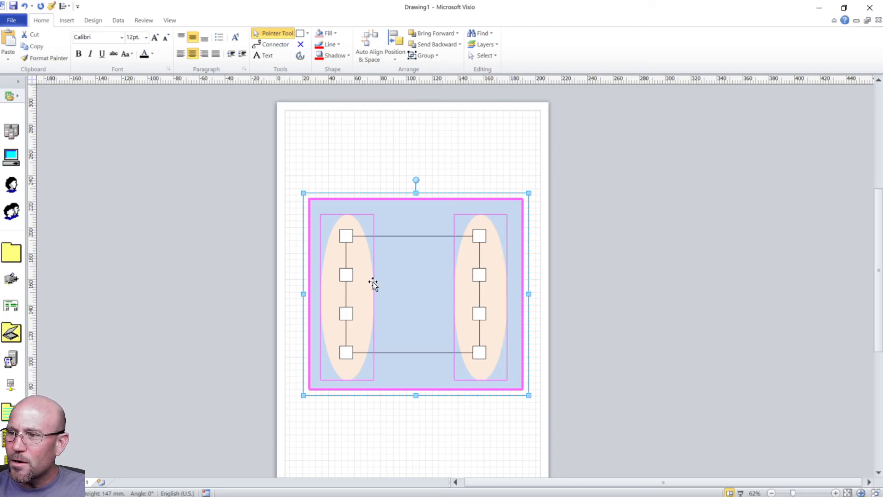
pyautogui.click(460, 44)
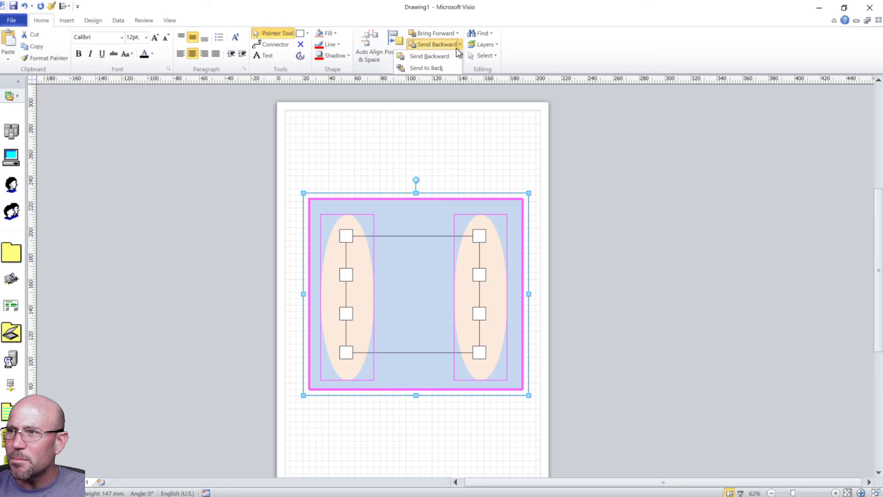
pyautogui.click(435, 69)
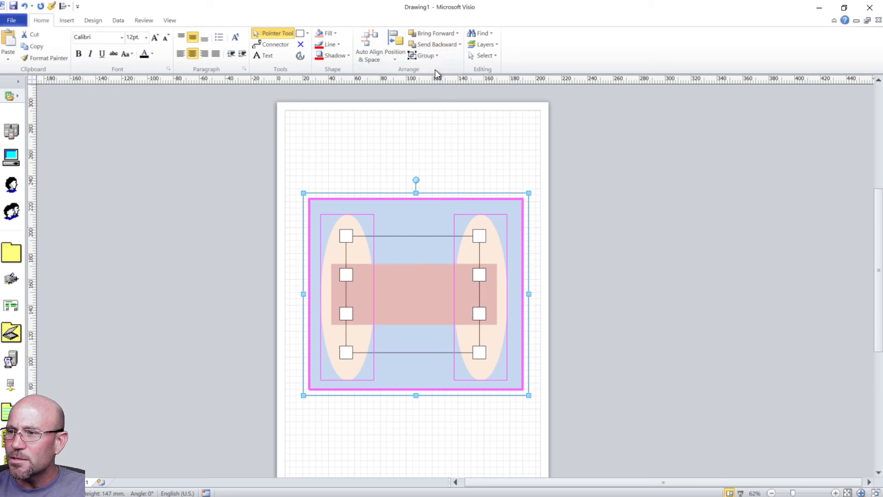
pyautogui.click(439, 154)
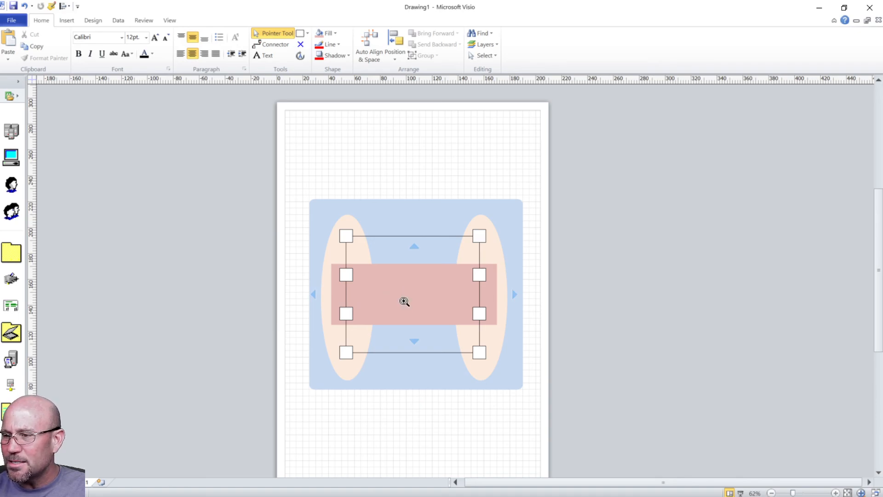
# Step: Set the red rectangle's fill transparency to 50% in its fill format options and deselect it
pyautogui.keyDown('ctrl'); pyautogui.keyDown('shift'); pyautogui.click(405, 299); pyautogui.keyUp('shift'); pyautogui.keyUp('ctrl')
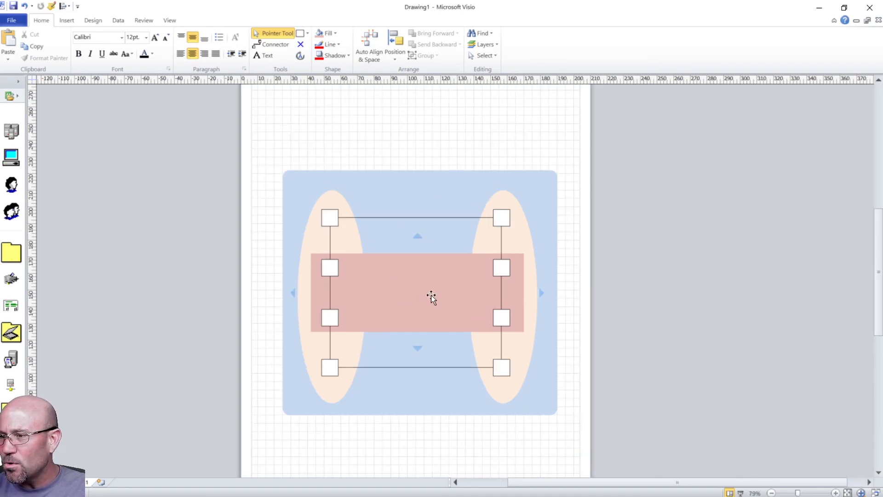
pyautogui.rightClick(422, 297)
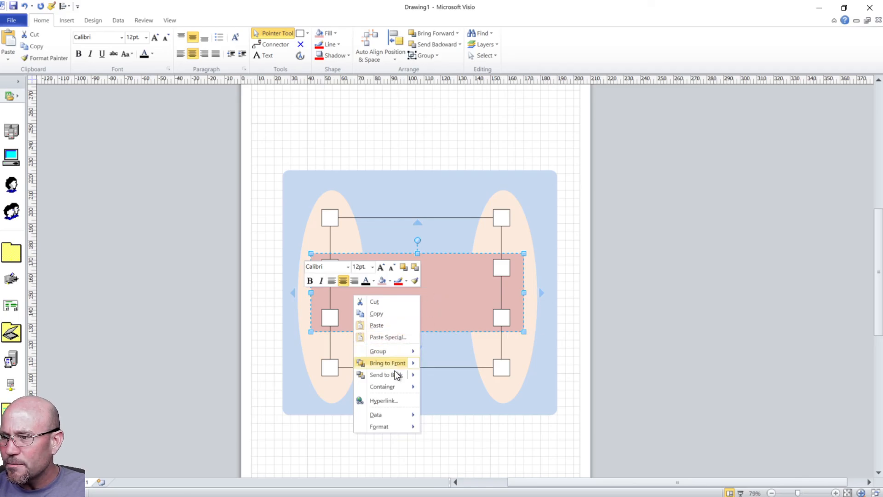
pyautogui.moveTo(385, 427)
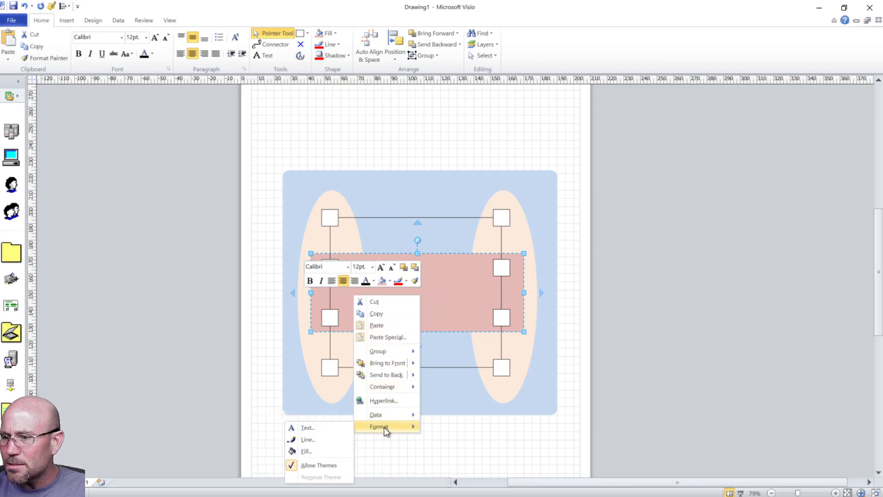
pyautogui.click(306, 451)
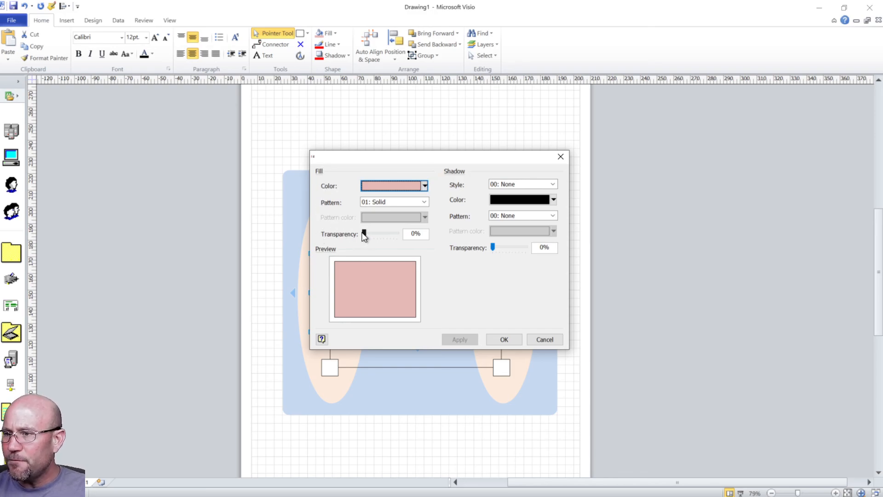
pyautogui.moveTo(362, 233); pyautogui.dragTo(421, 235)
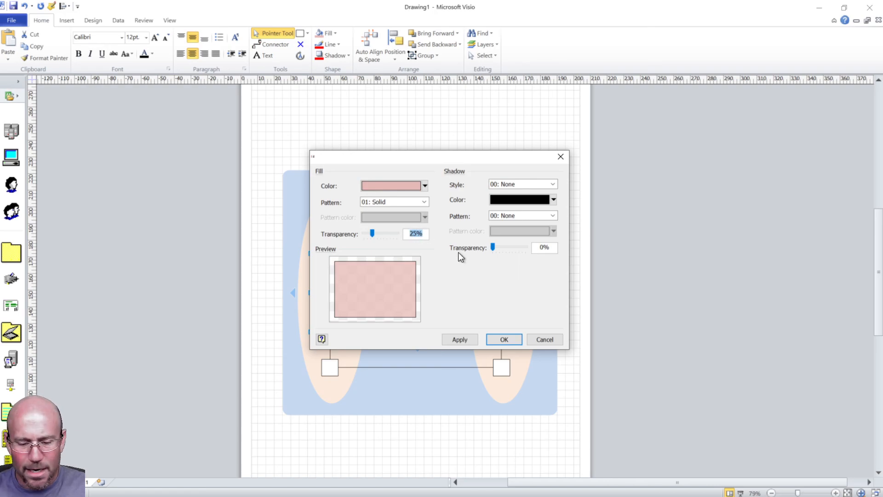
pyautogui.write('50')
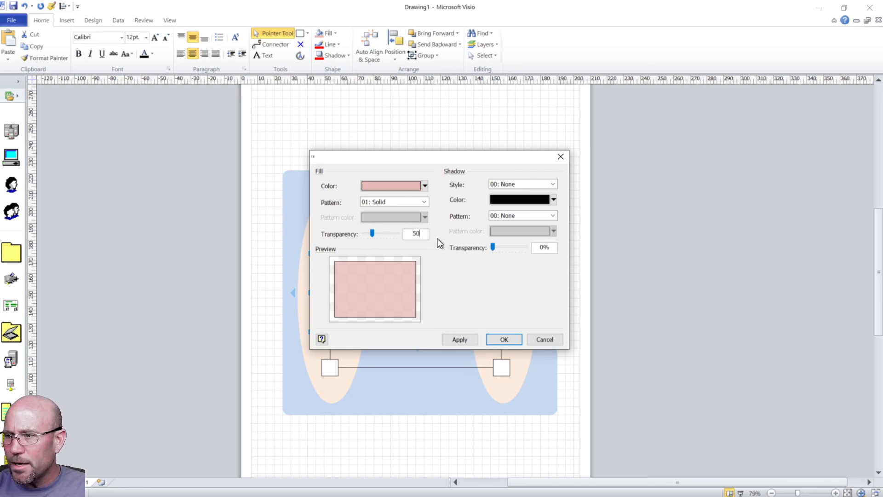
pyautogui.press('Return')
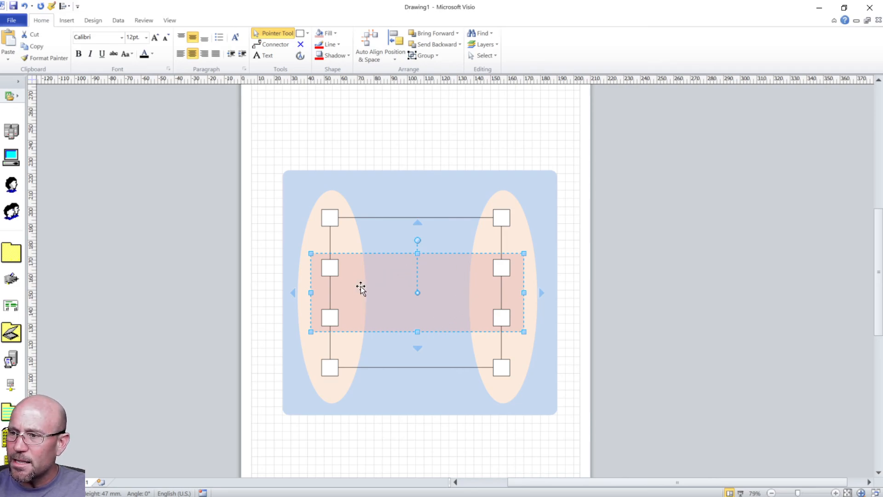
pyautogui.click(207, 265)
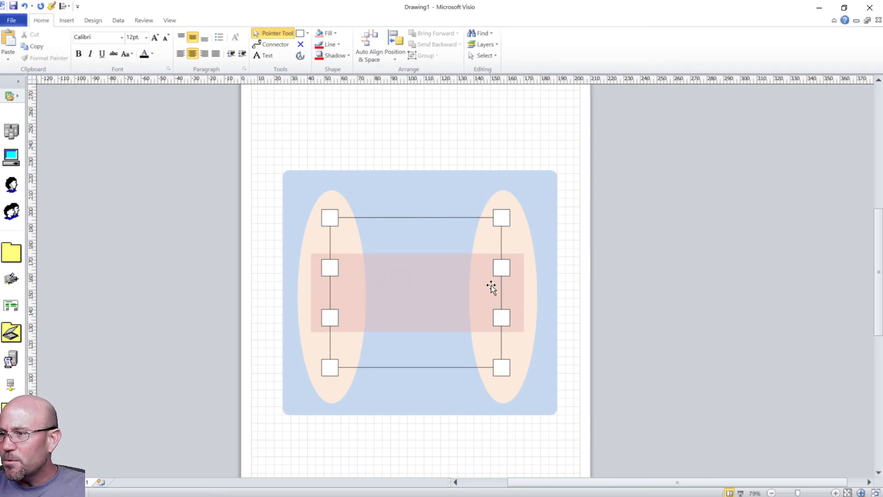